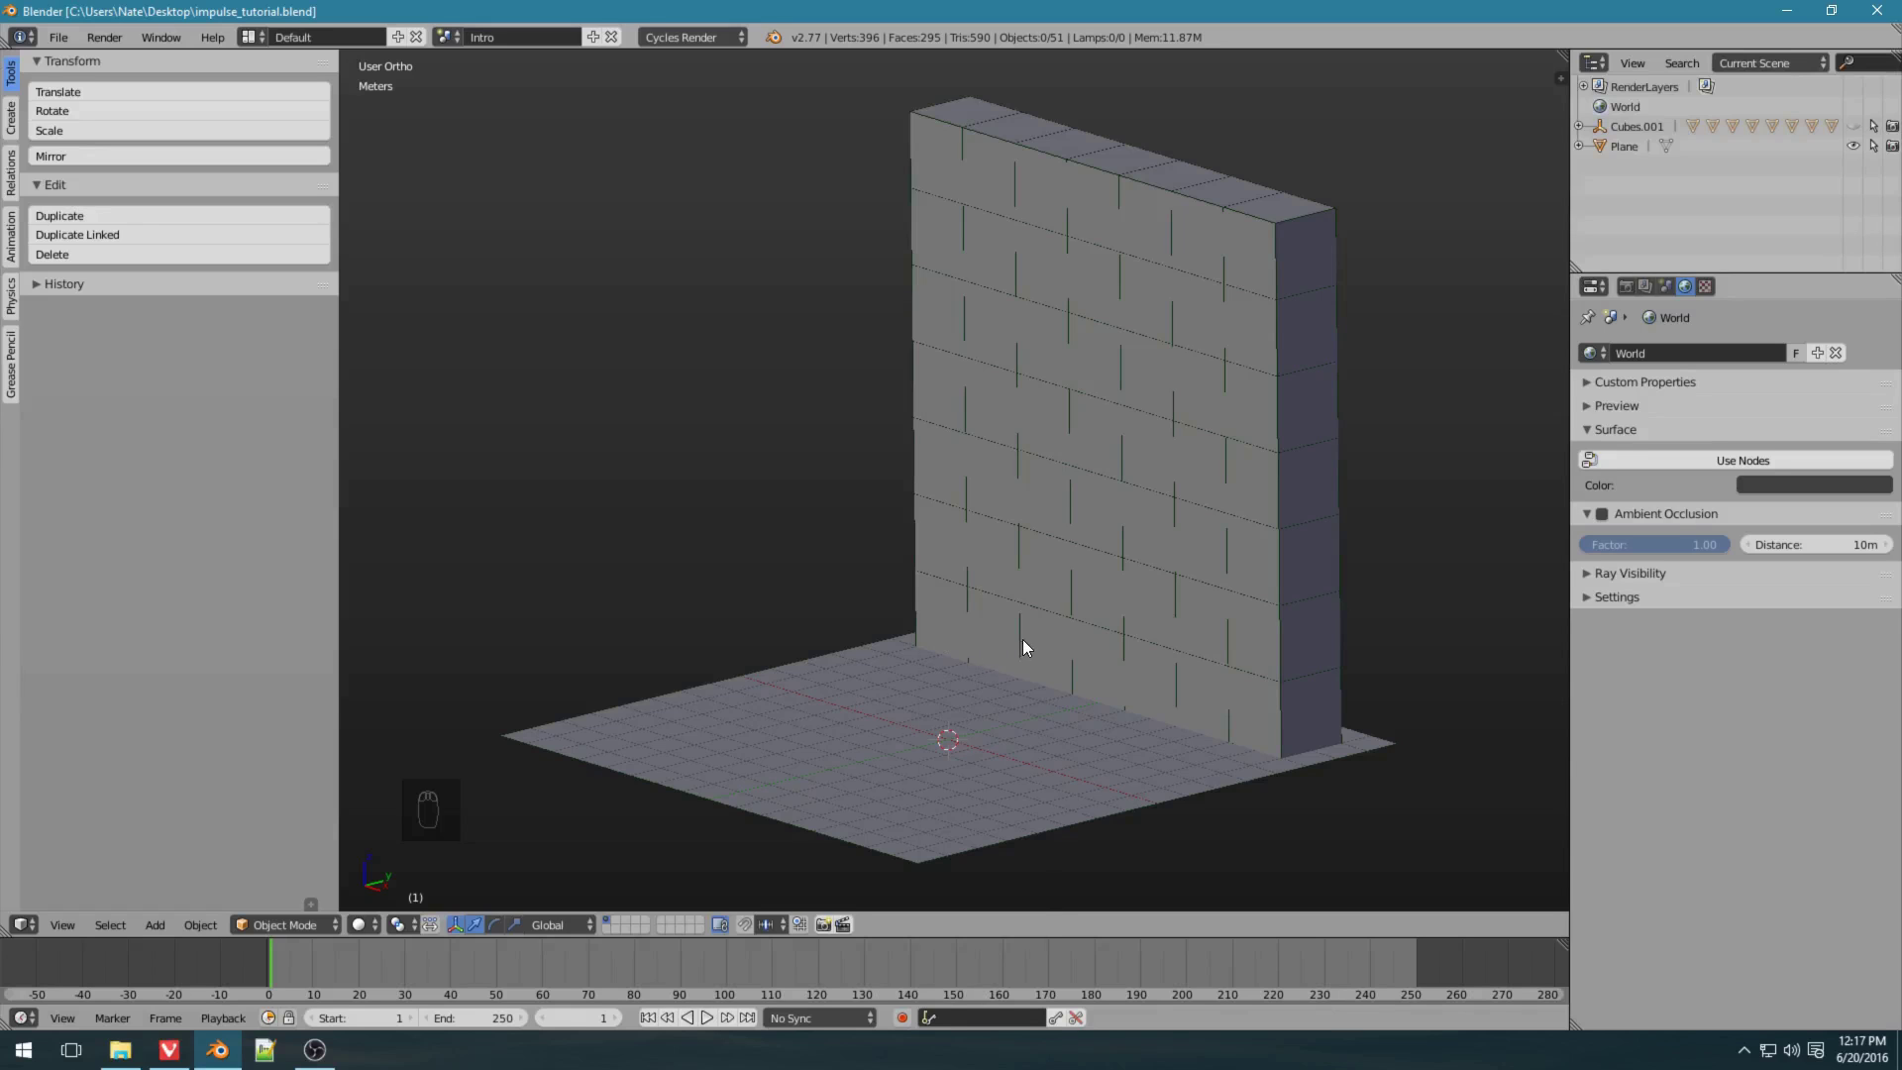
Add a Suzanne monkey head, lift it above the floor and turn it 180° about Z.
key("shift+a")
mouse_move(1028, 640)
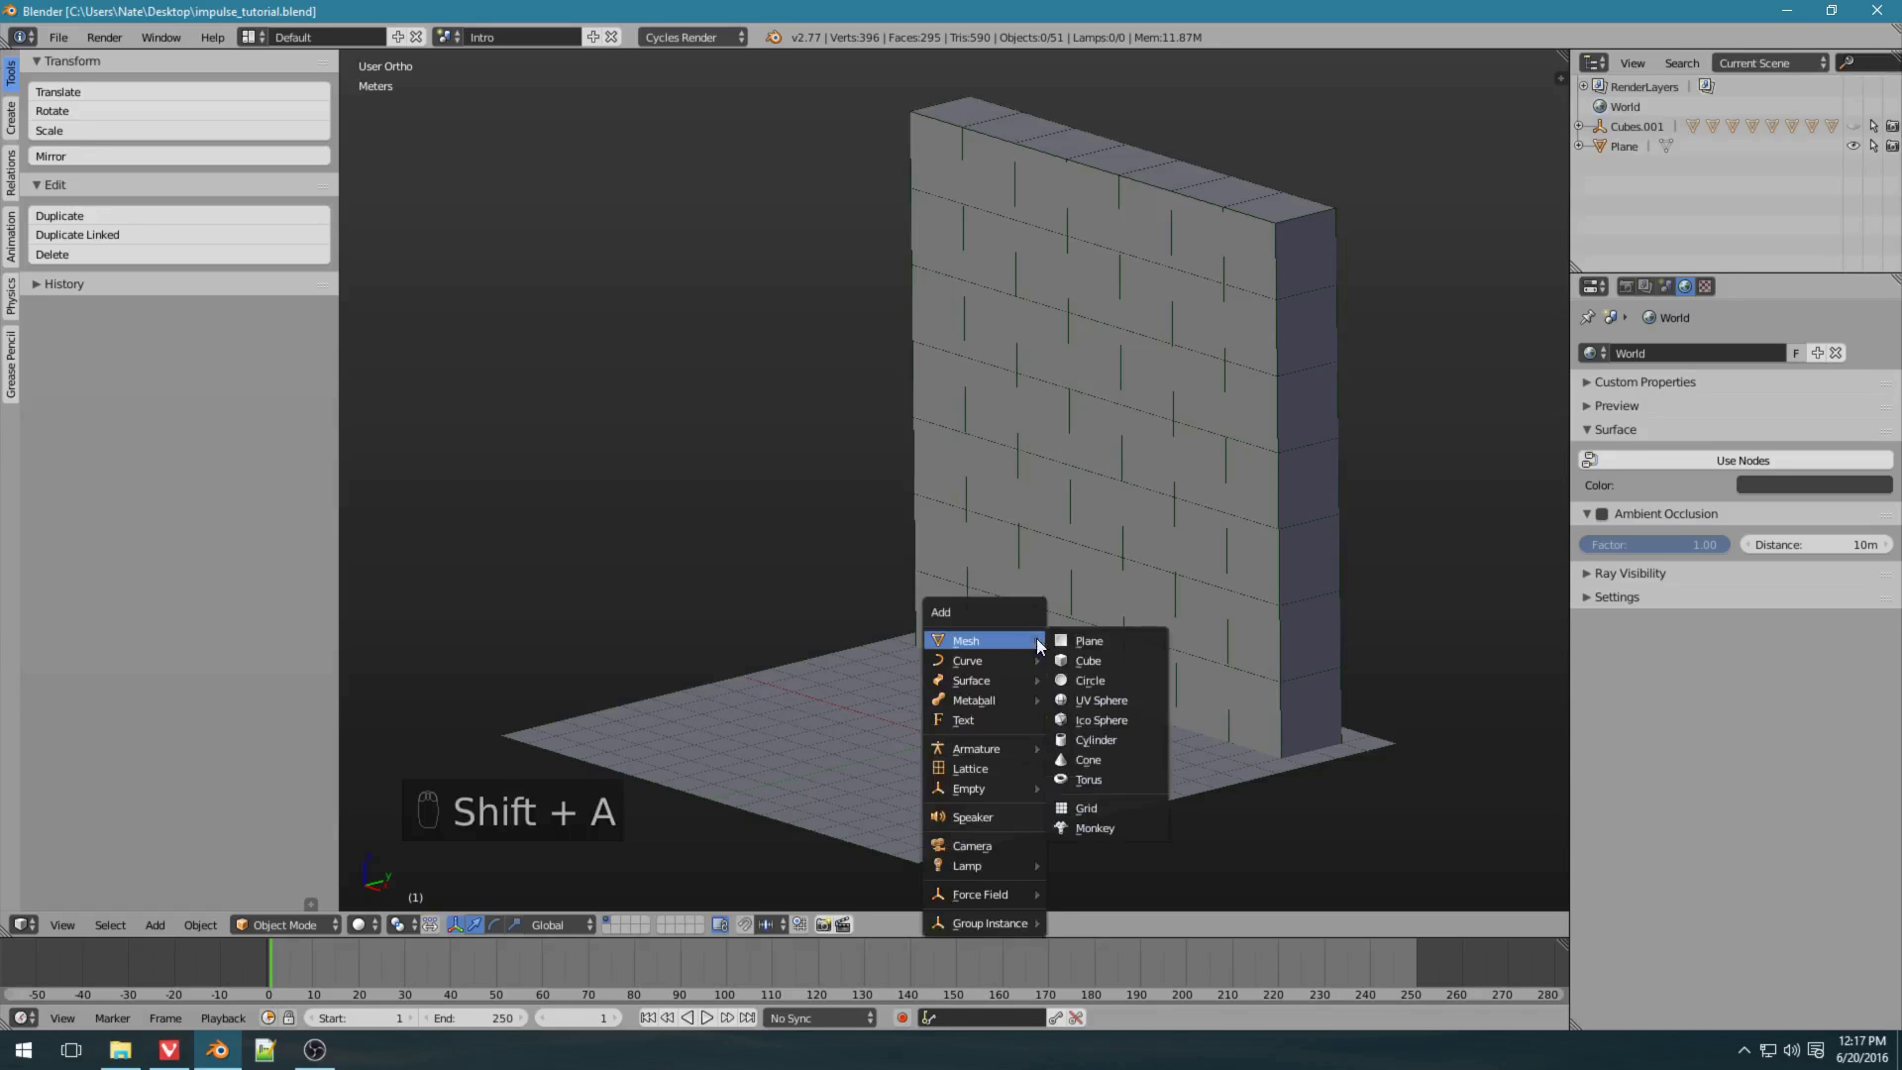
left_click(1105, 831)
left_click_drag(948, 683, 791, 605)
key("r")
key("z")
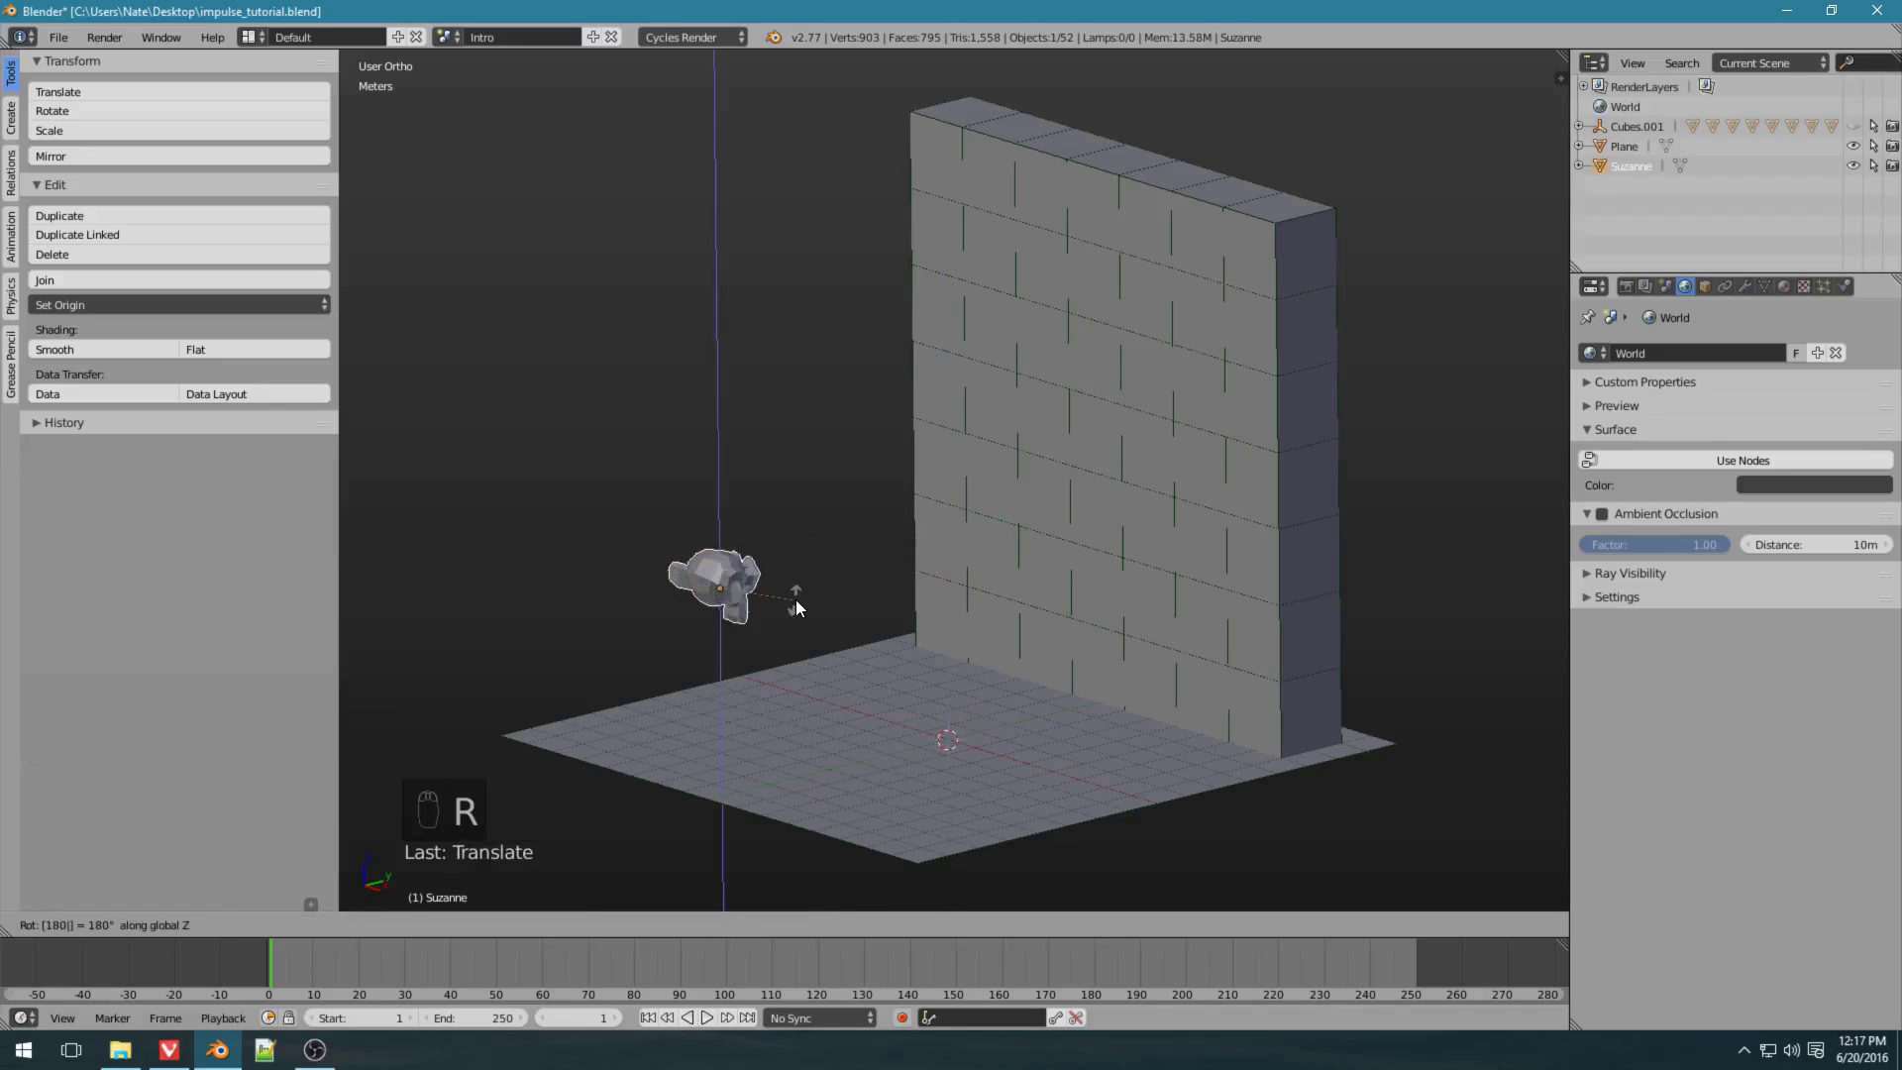
left_click(797, 602)
Resize Suzanne to the final size and apply her scale.
key("s")
left_click(948, 635)
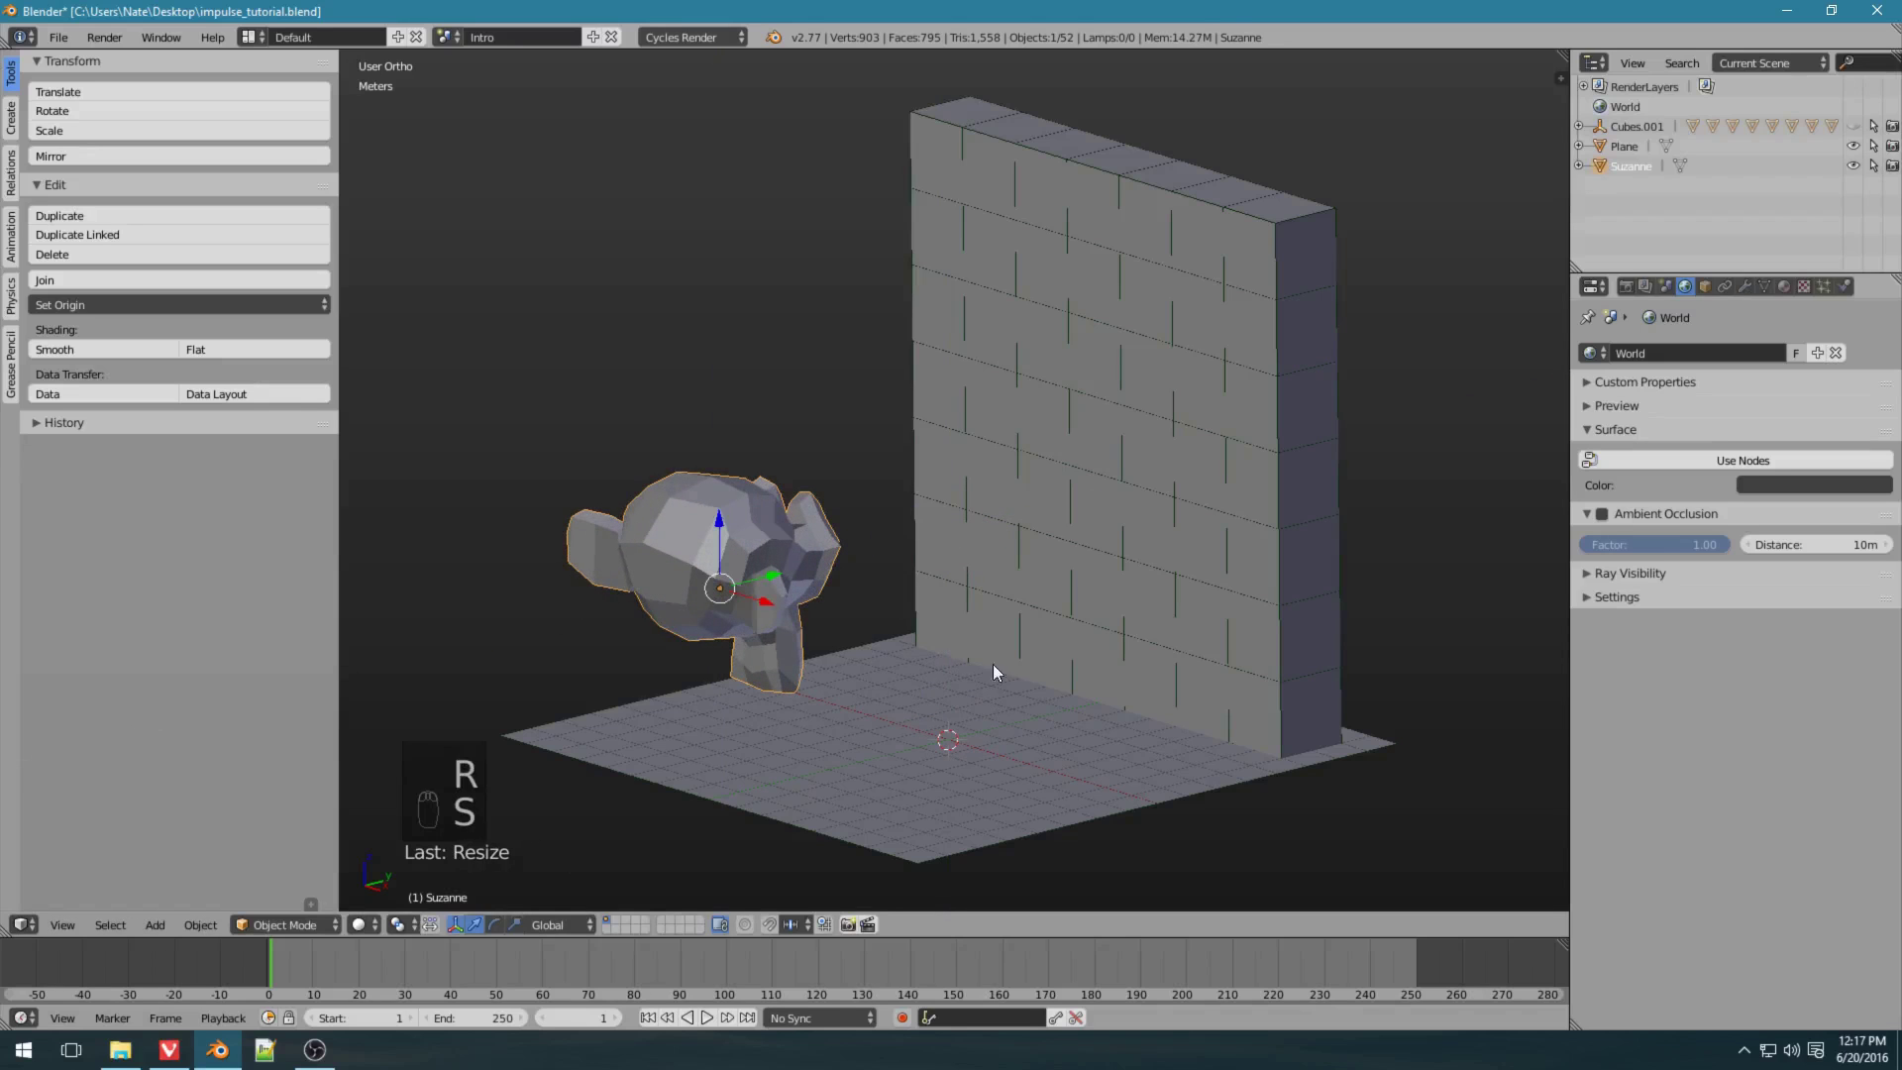
key("s")
left_click(959, 656)
key("ctrl+a")
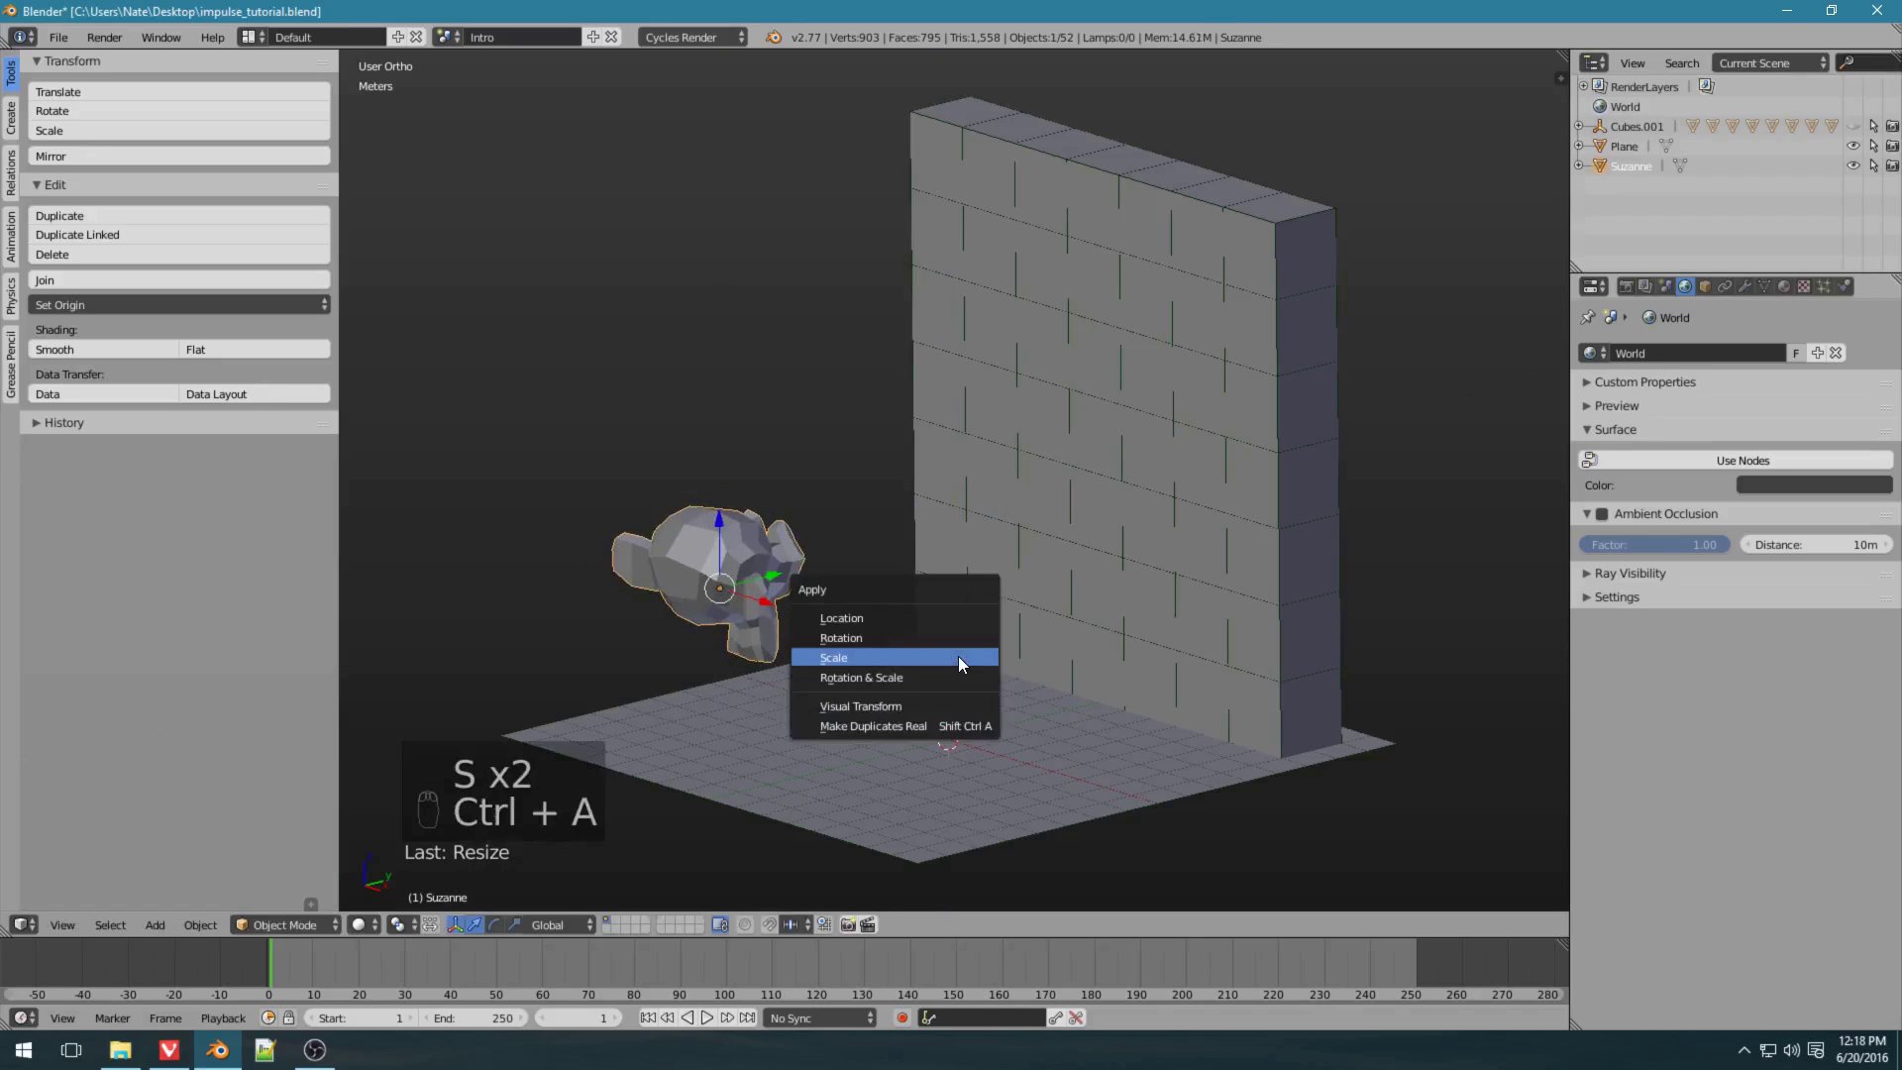
left_click(963, 658)
middle_click_drag(1045, 687, 956, 634)
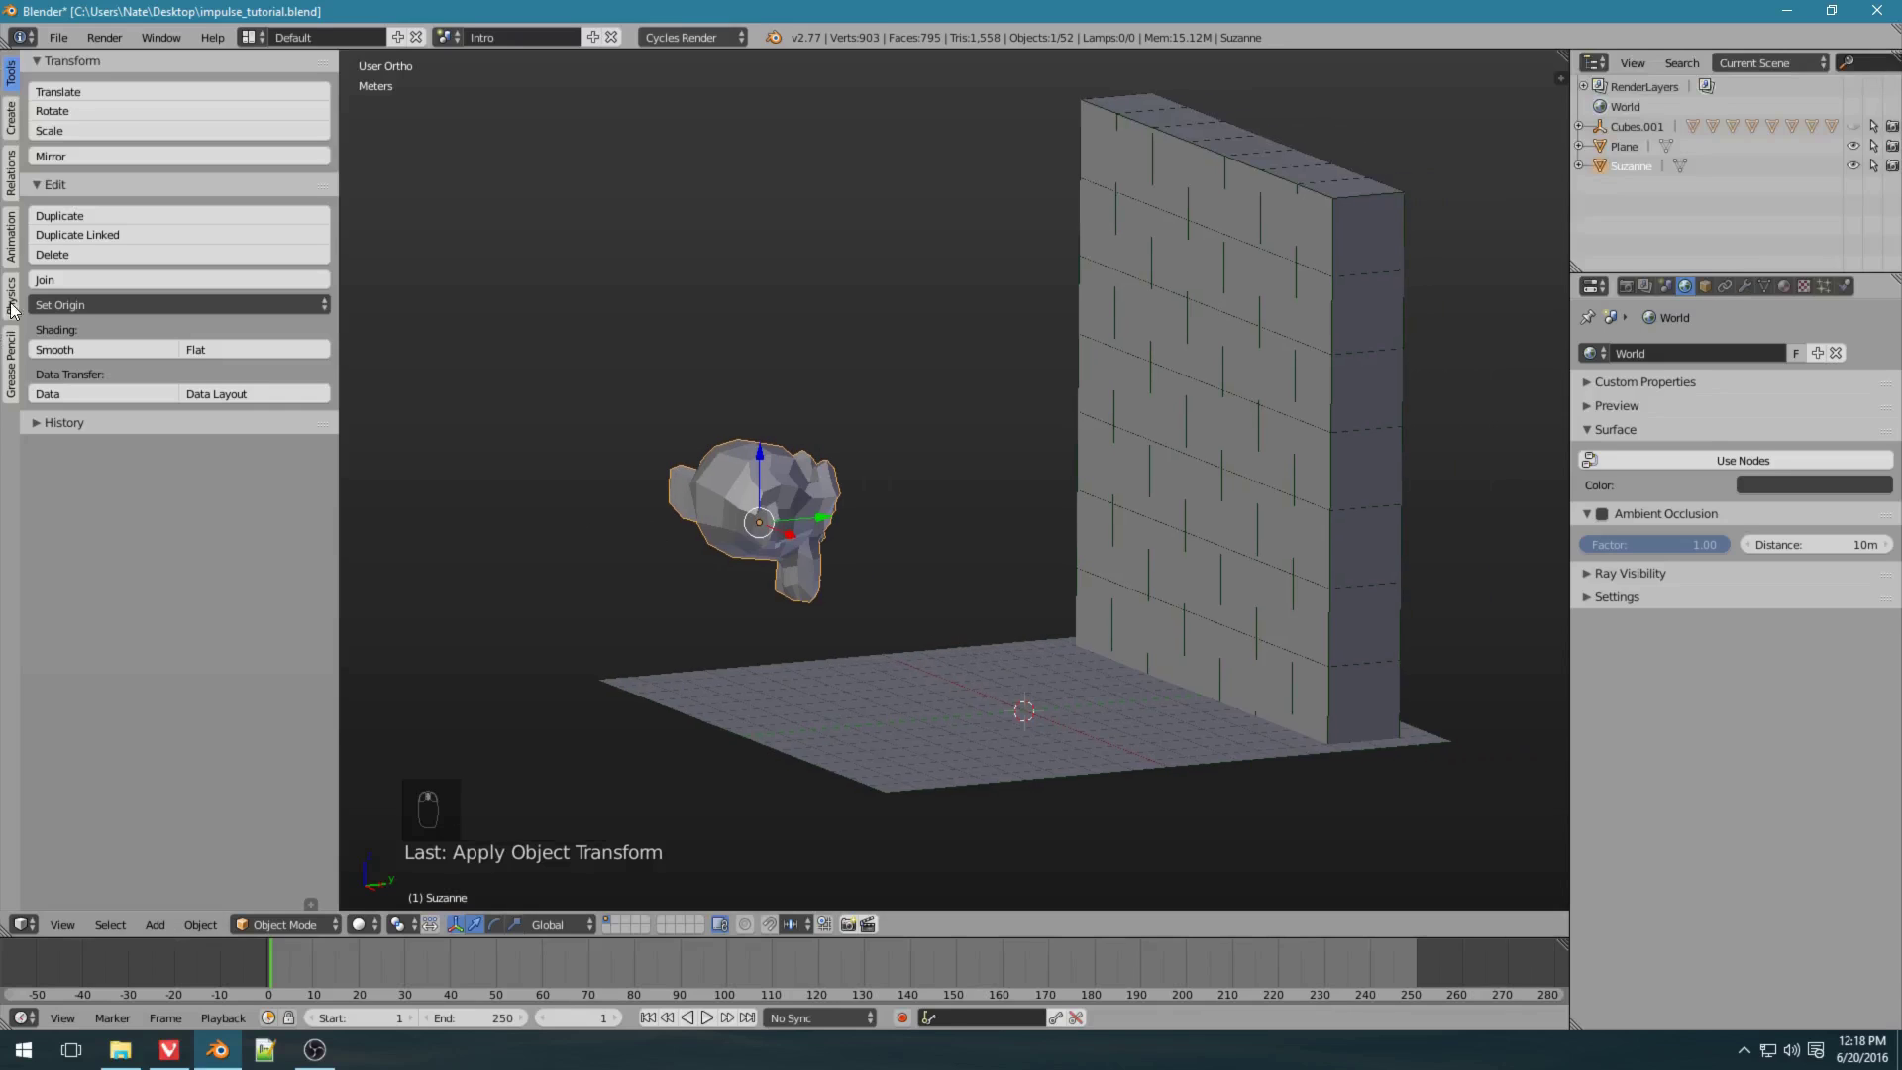
Add Suzanne as an Impulse object with a Y launch velocity of 25 m/s.
middle_click_drag(837, 556, 786, 550, "shift")
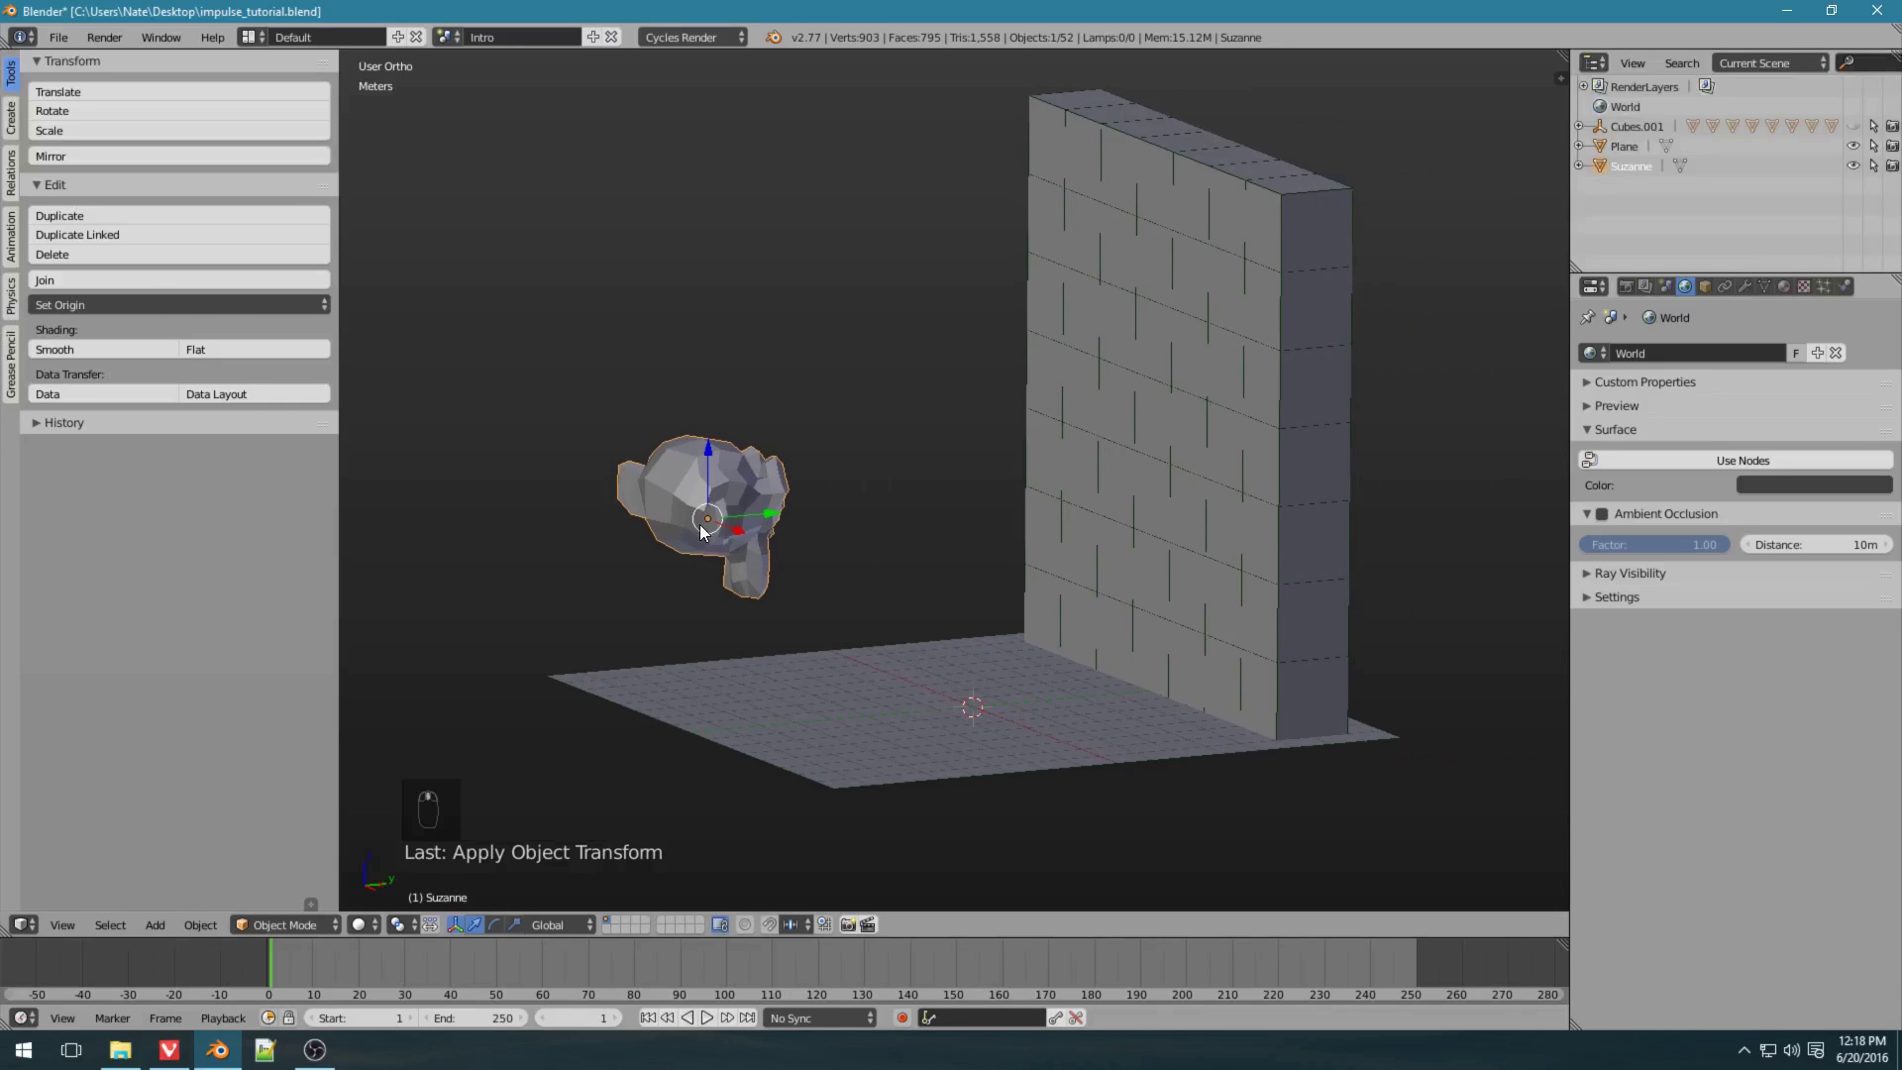
left_click(12, 292)
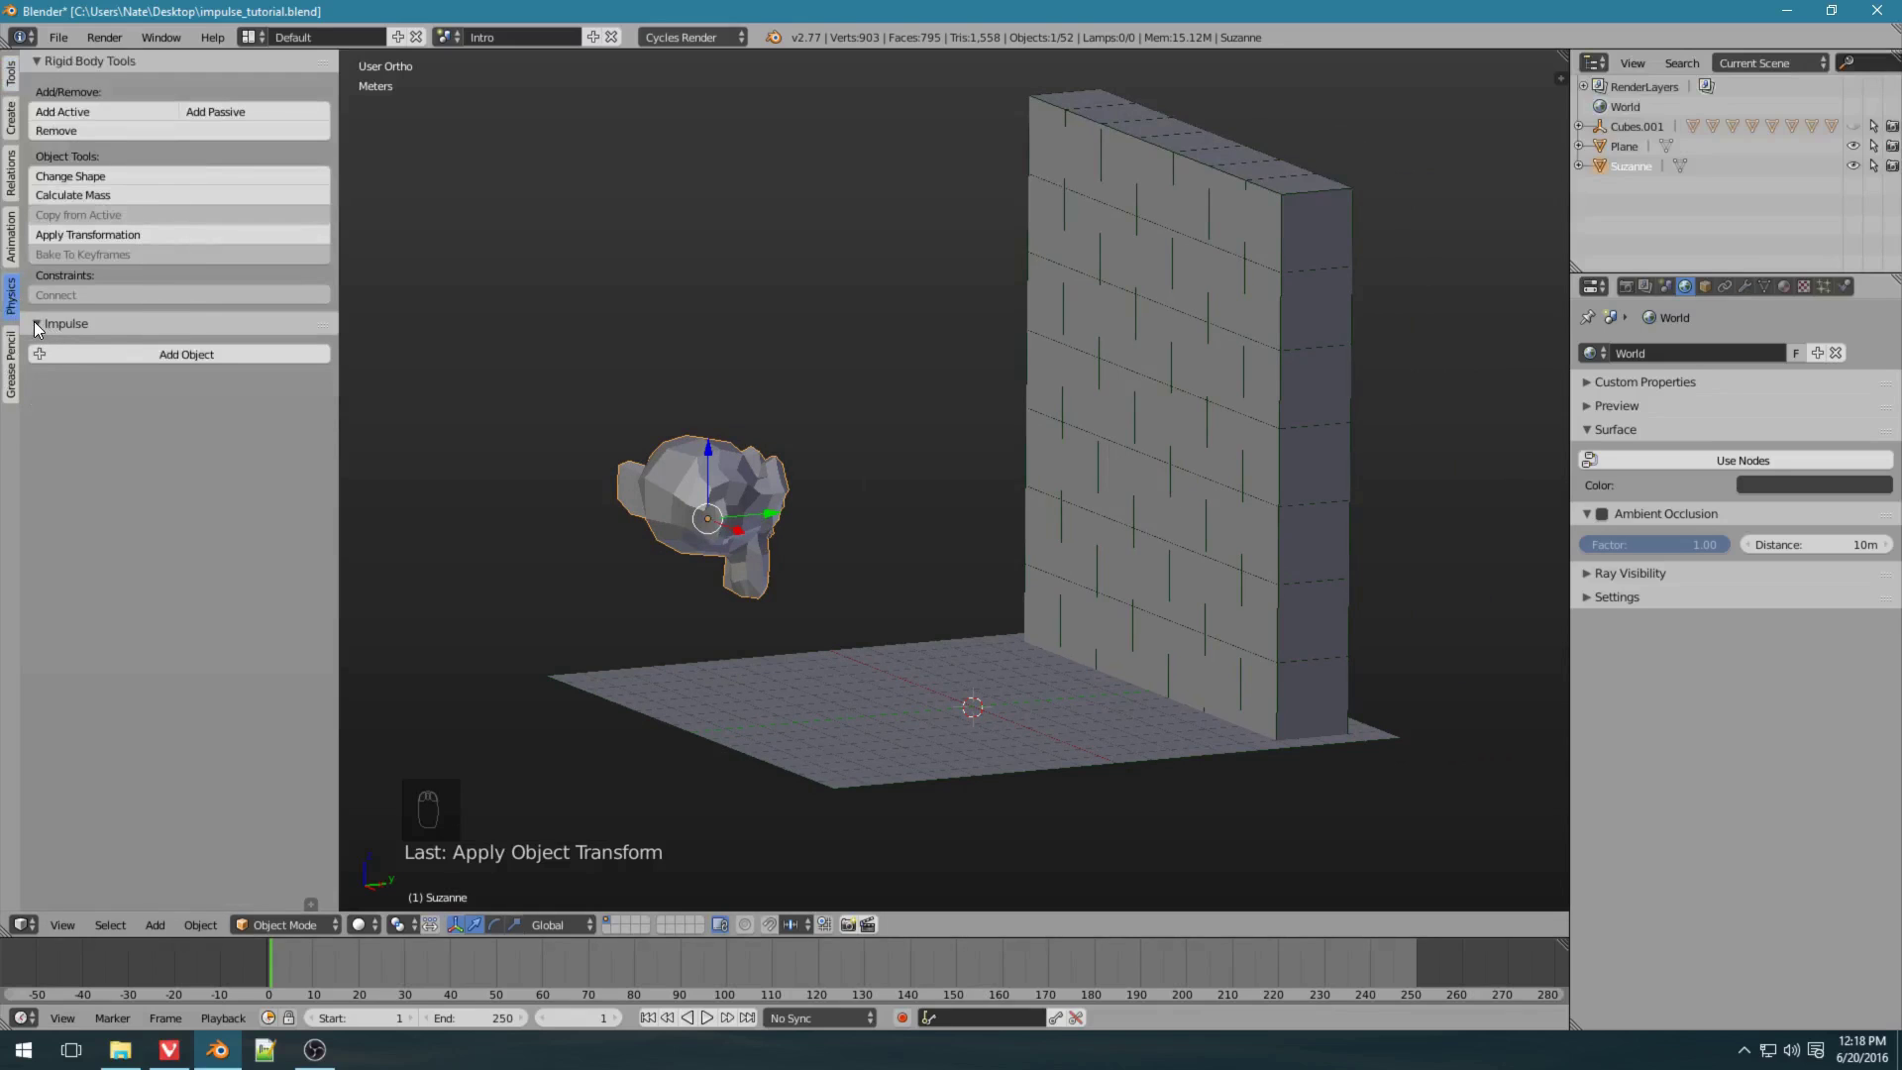
left_click(156, 353)
middle_click_drag(782, 556, 842, 592, "shift")
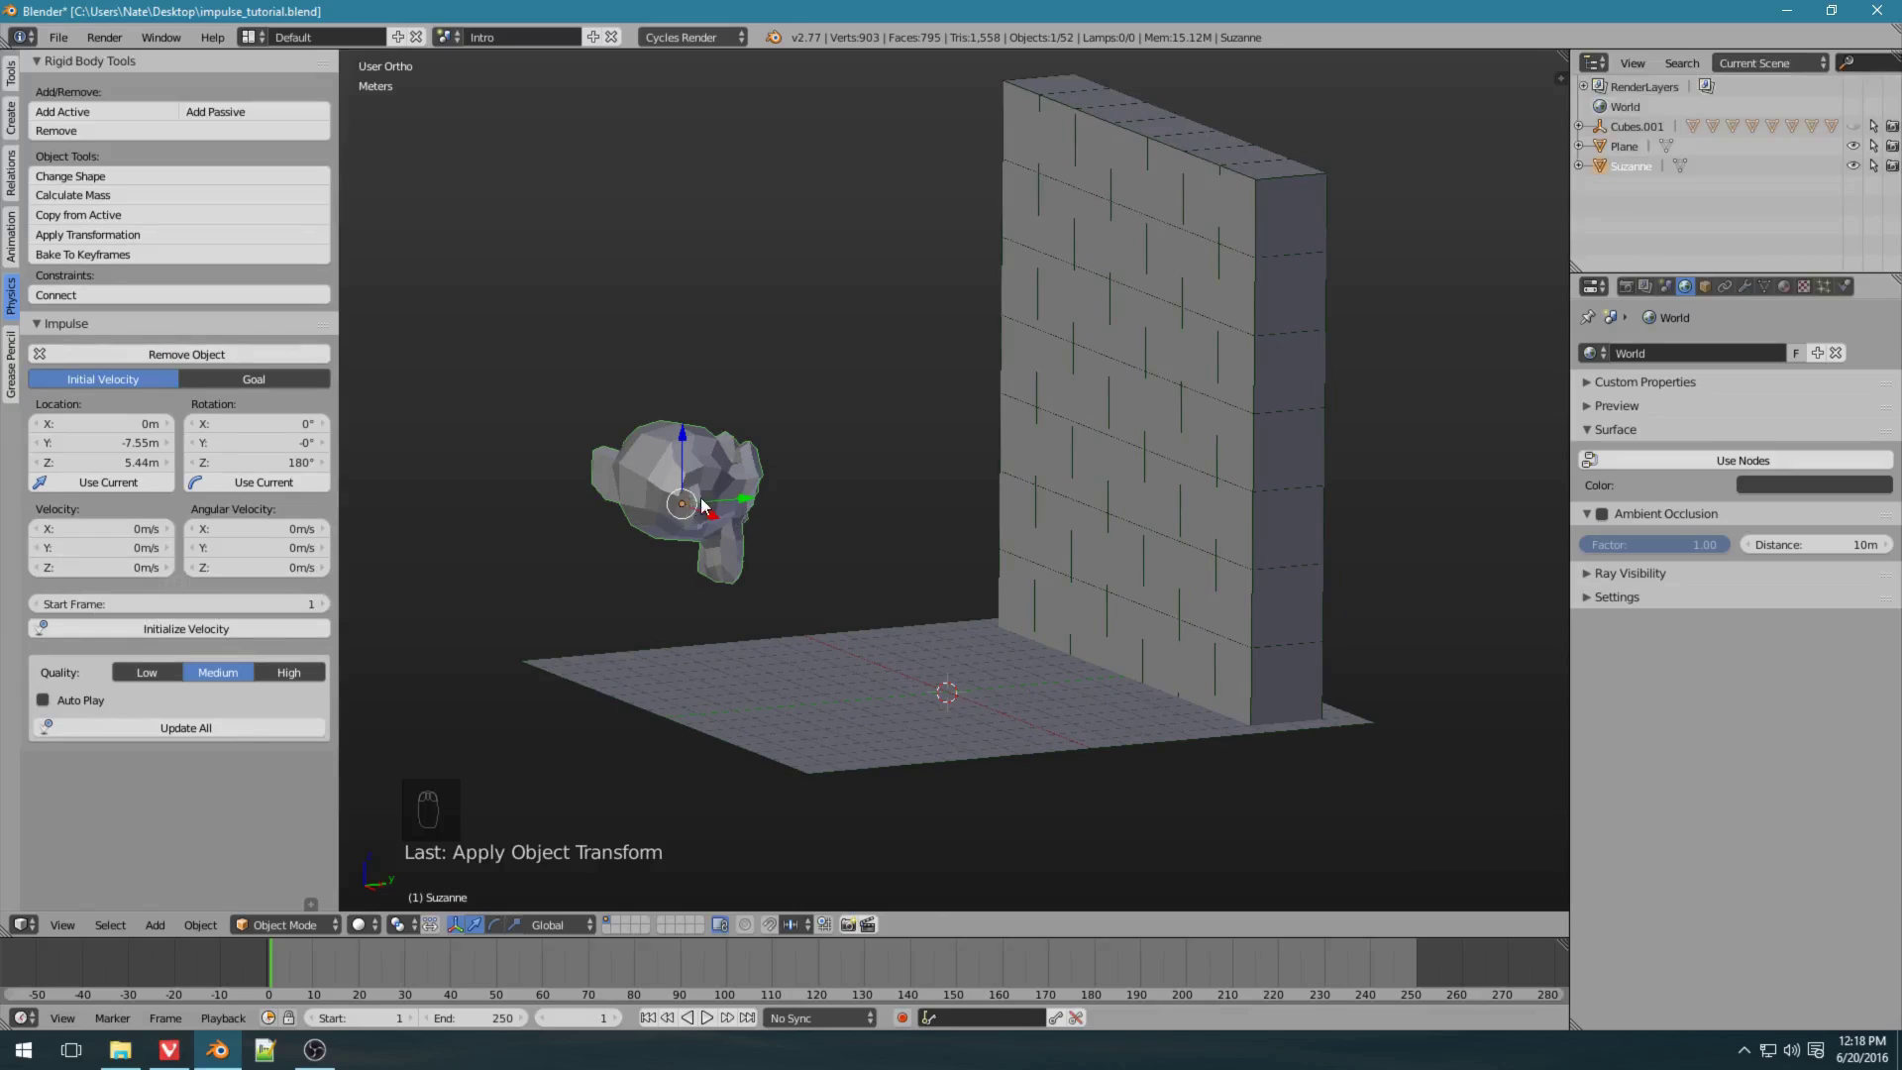
left_click(88, 547)
type("25")
key("Return")
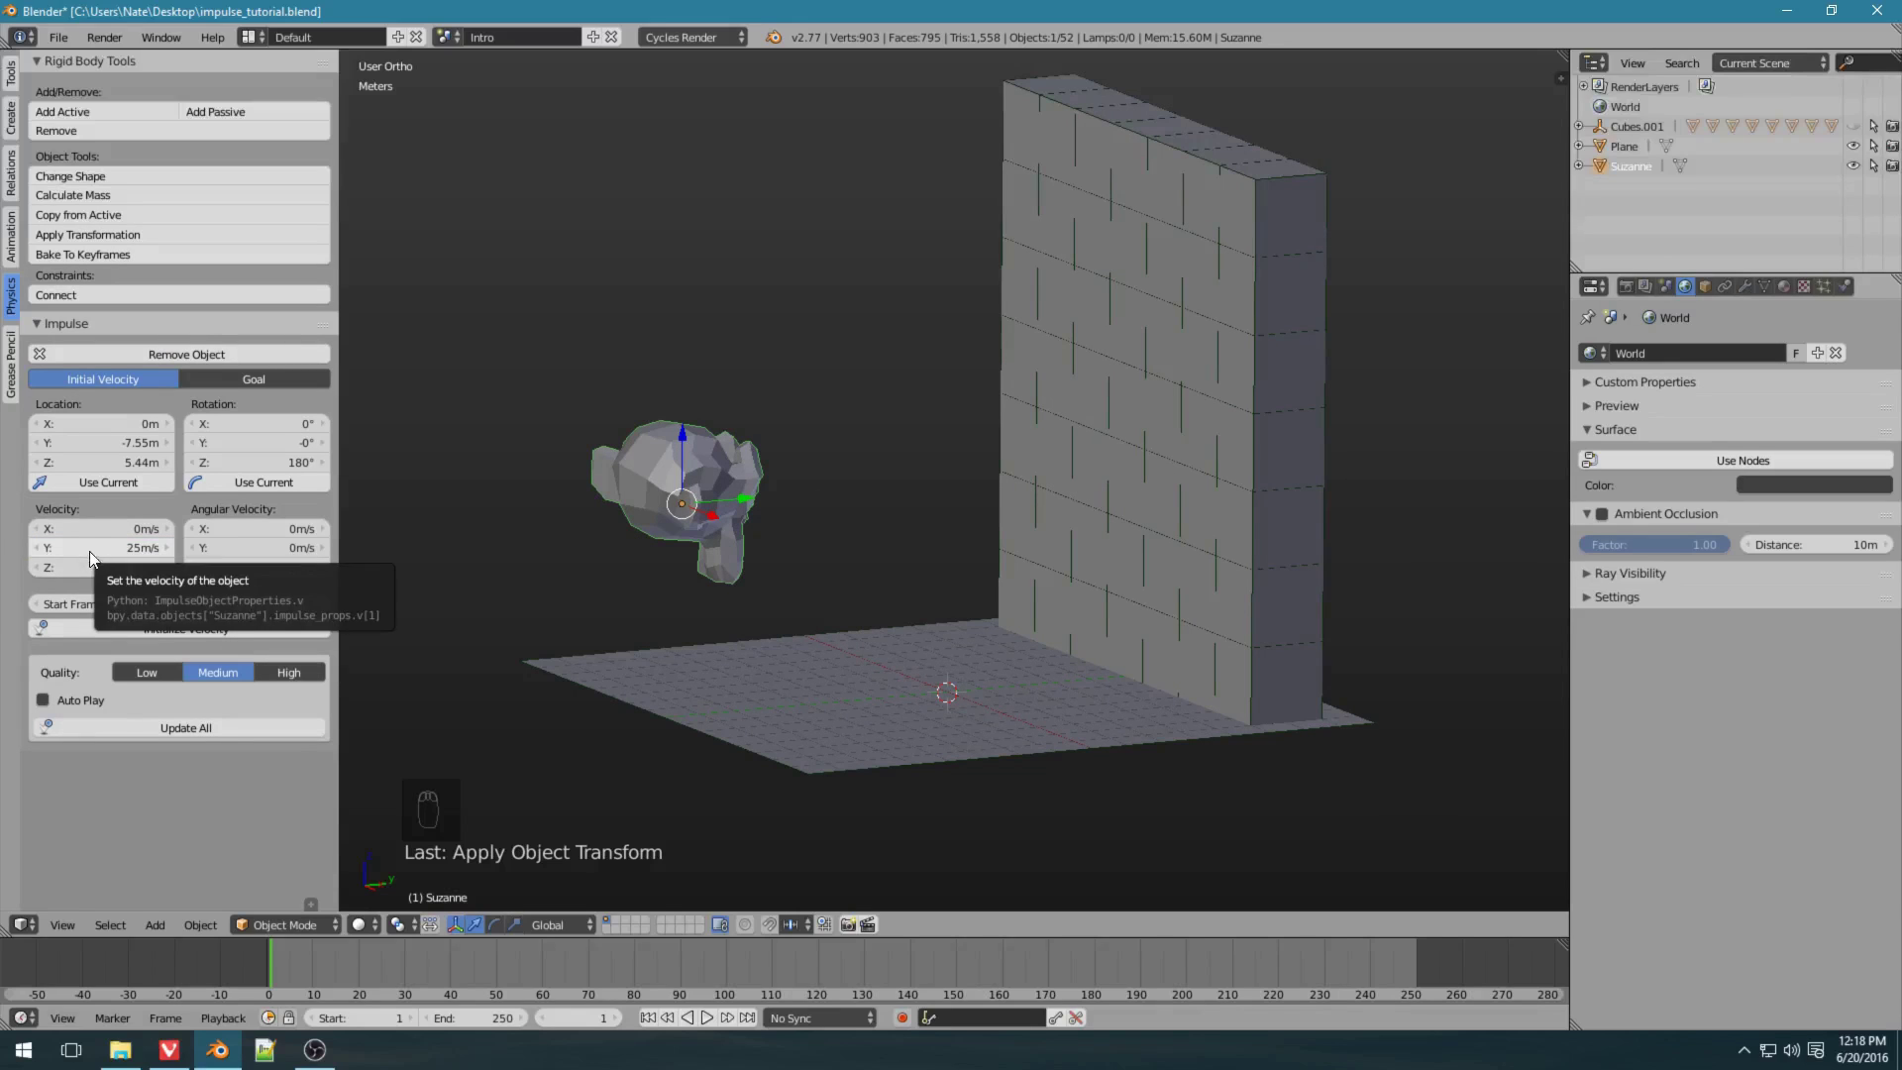
Set Suzanne's rigid body mass to 15 kg.
left_click(1845, 286)
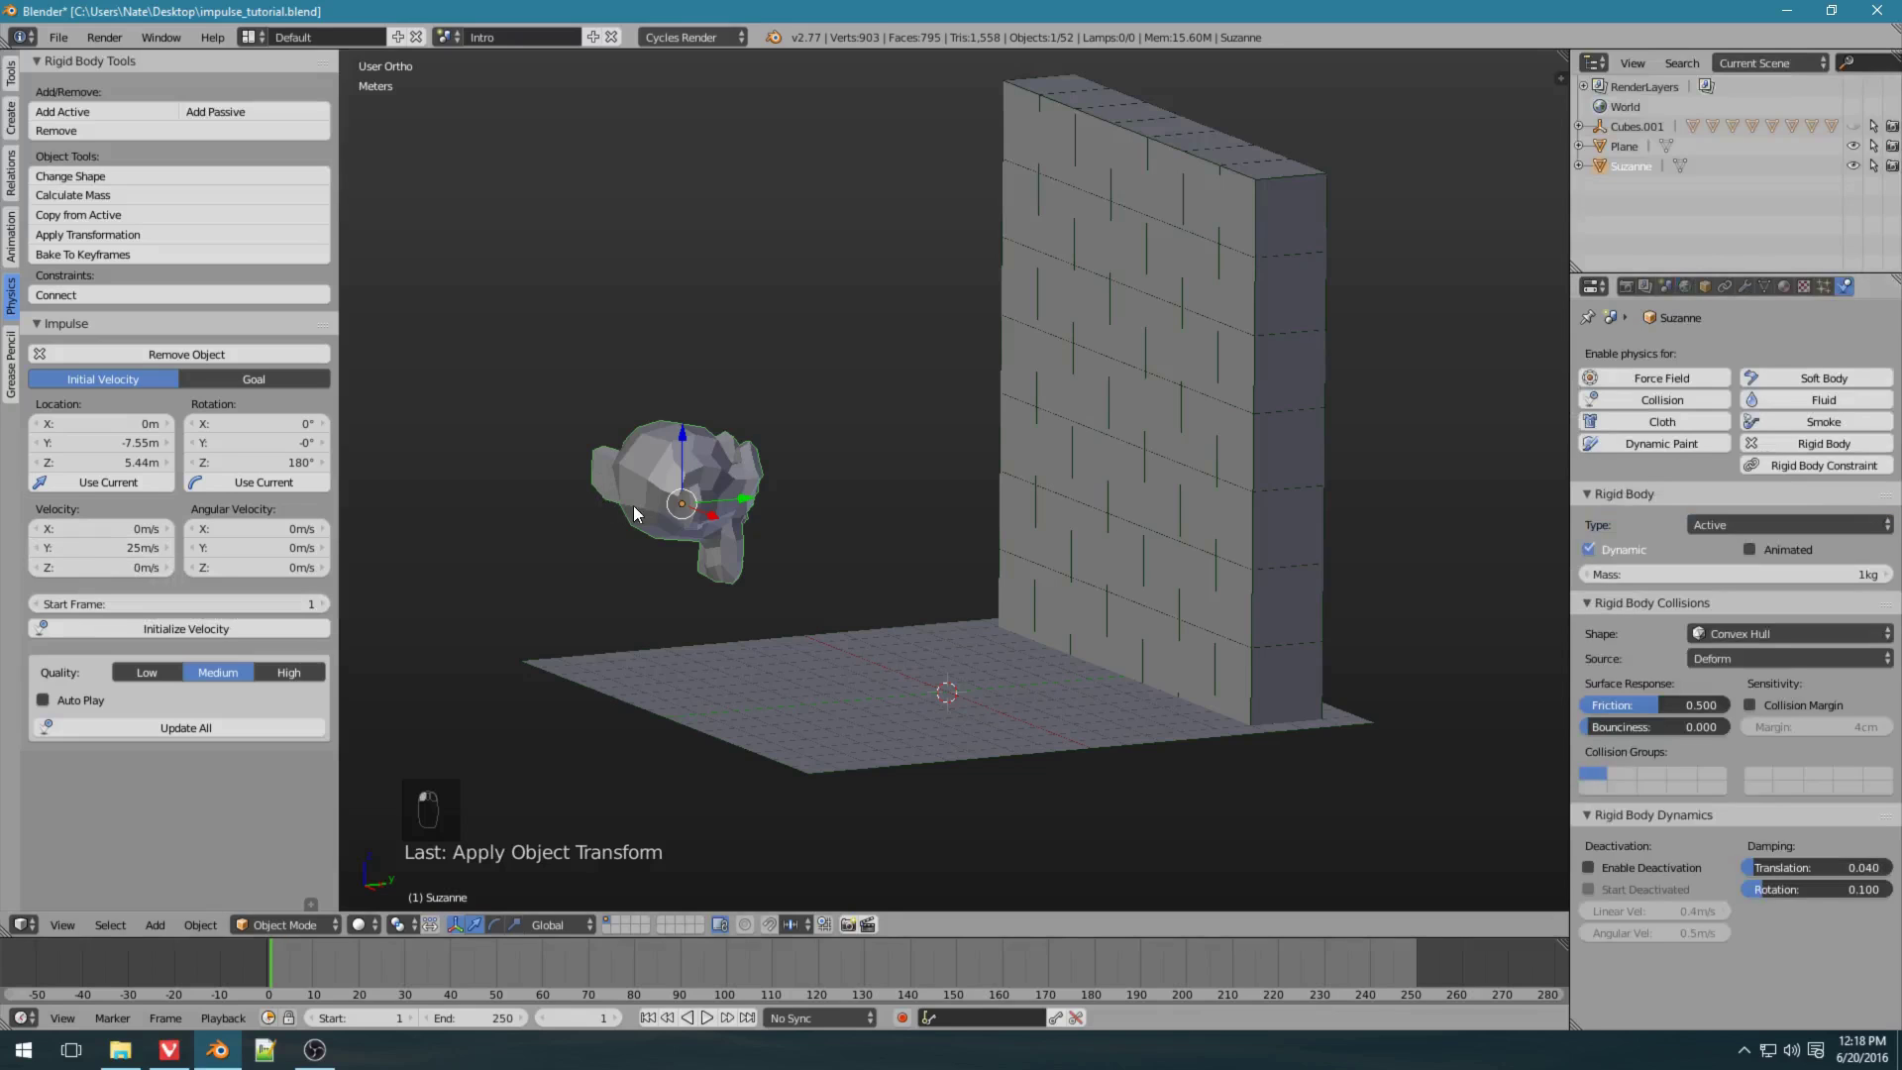
left_click(1808, 601)
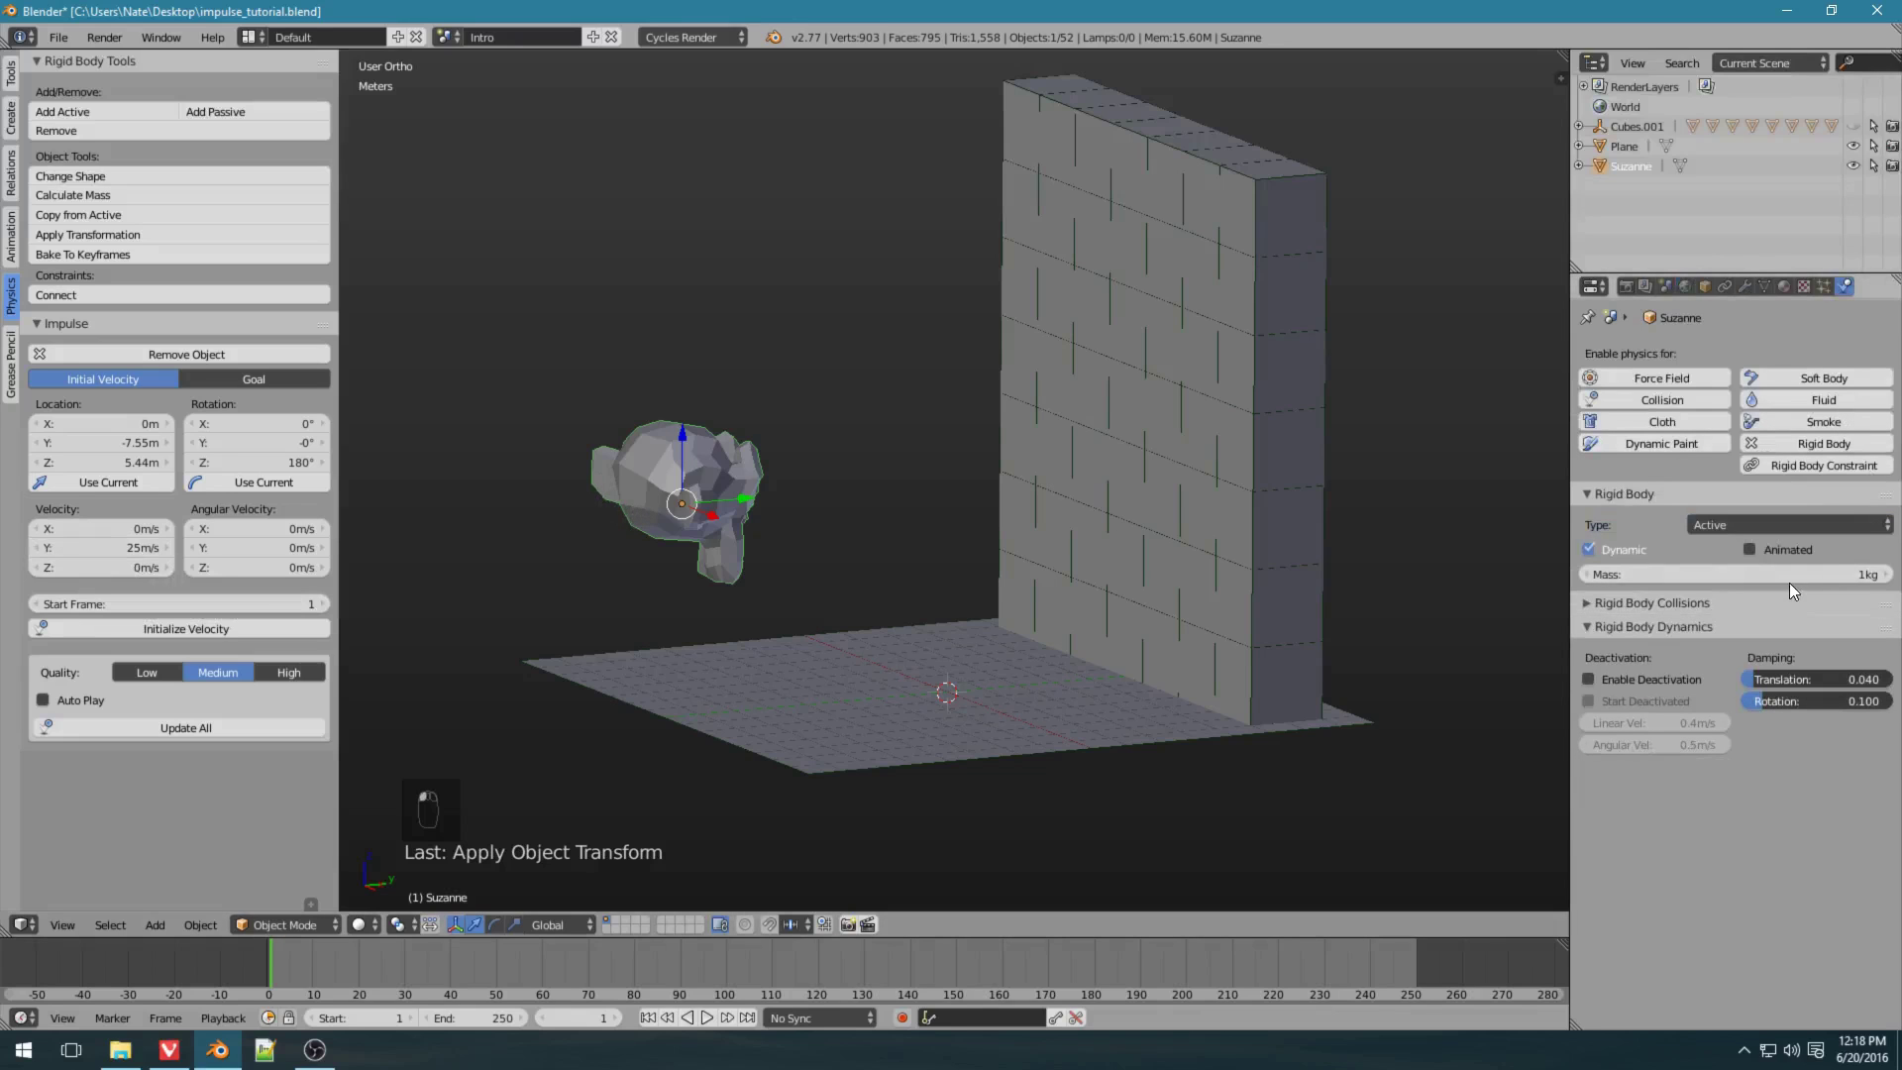
left_click(1754, 575)
type("15")
key("Return")
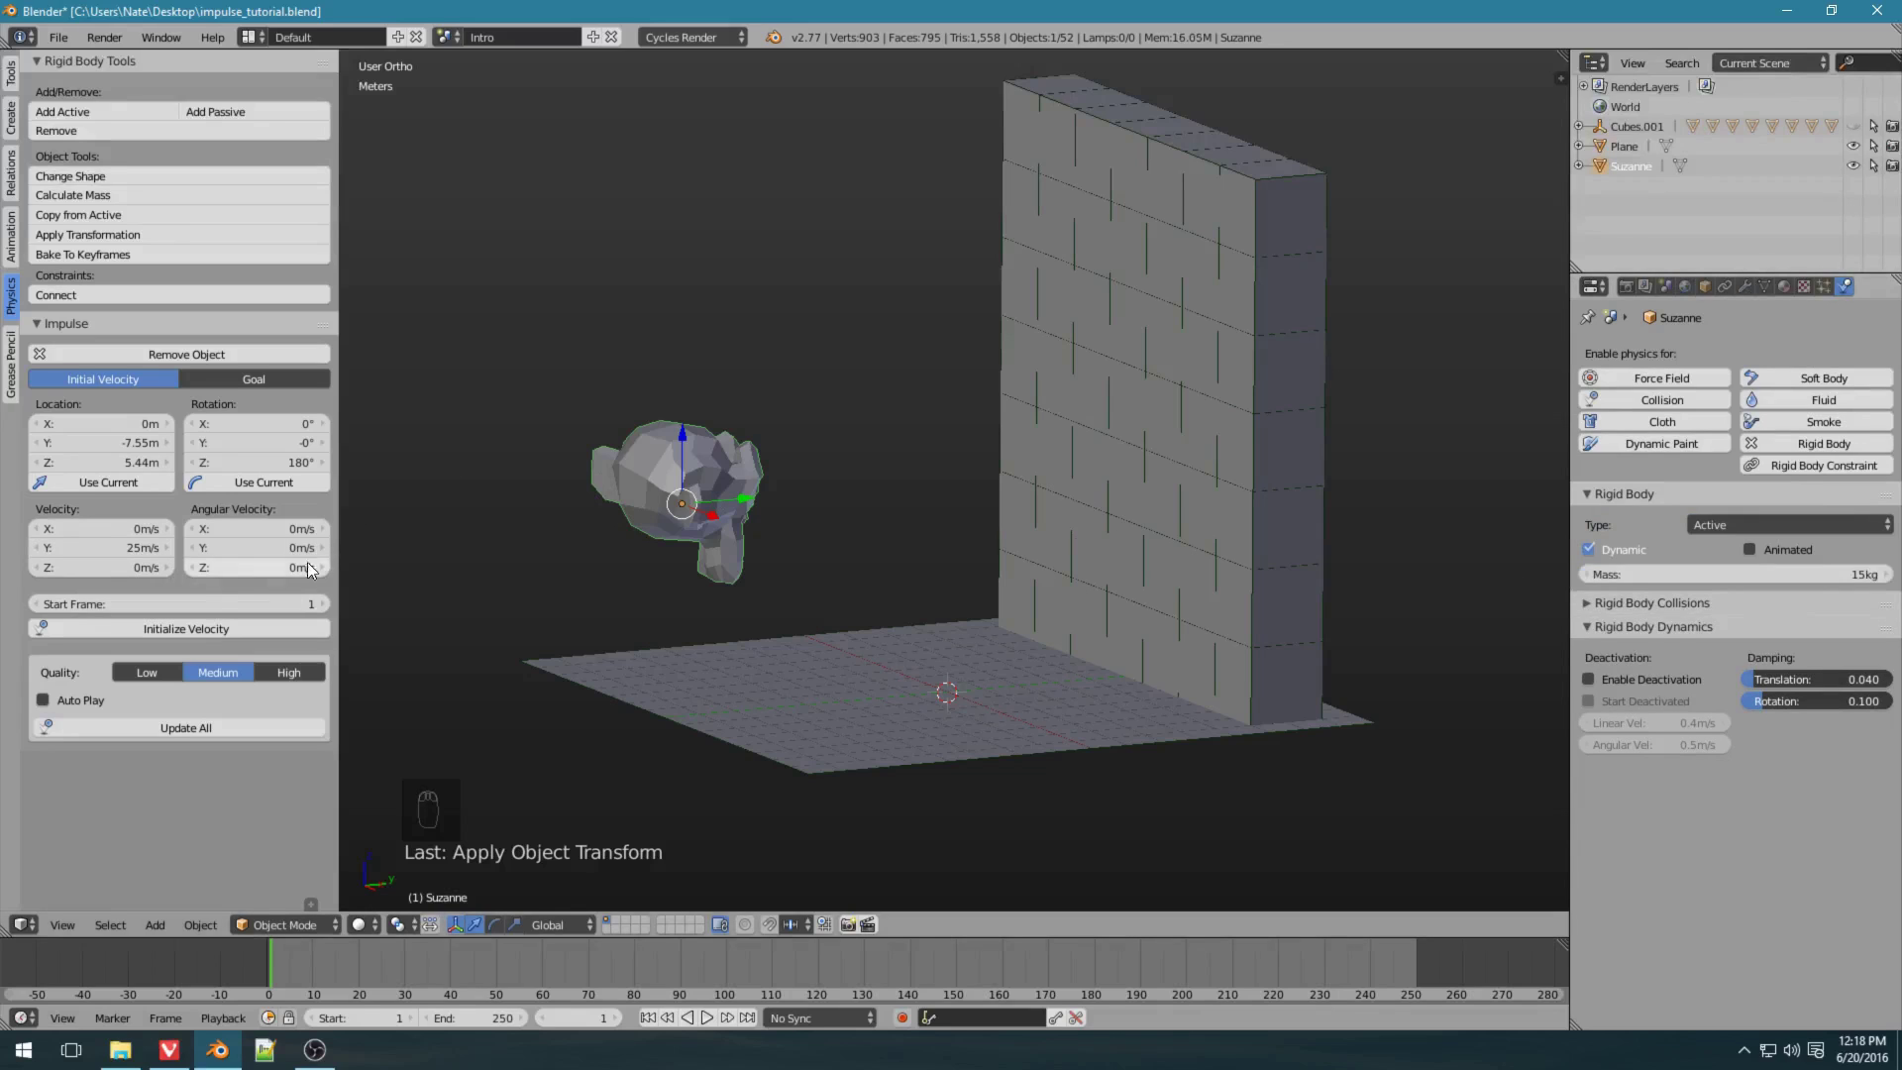
left_click(164, 626)
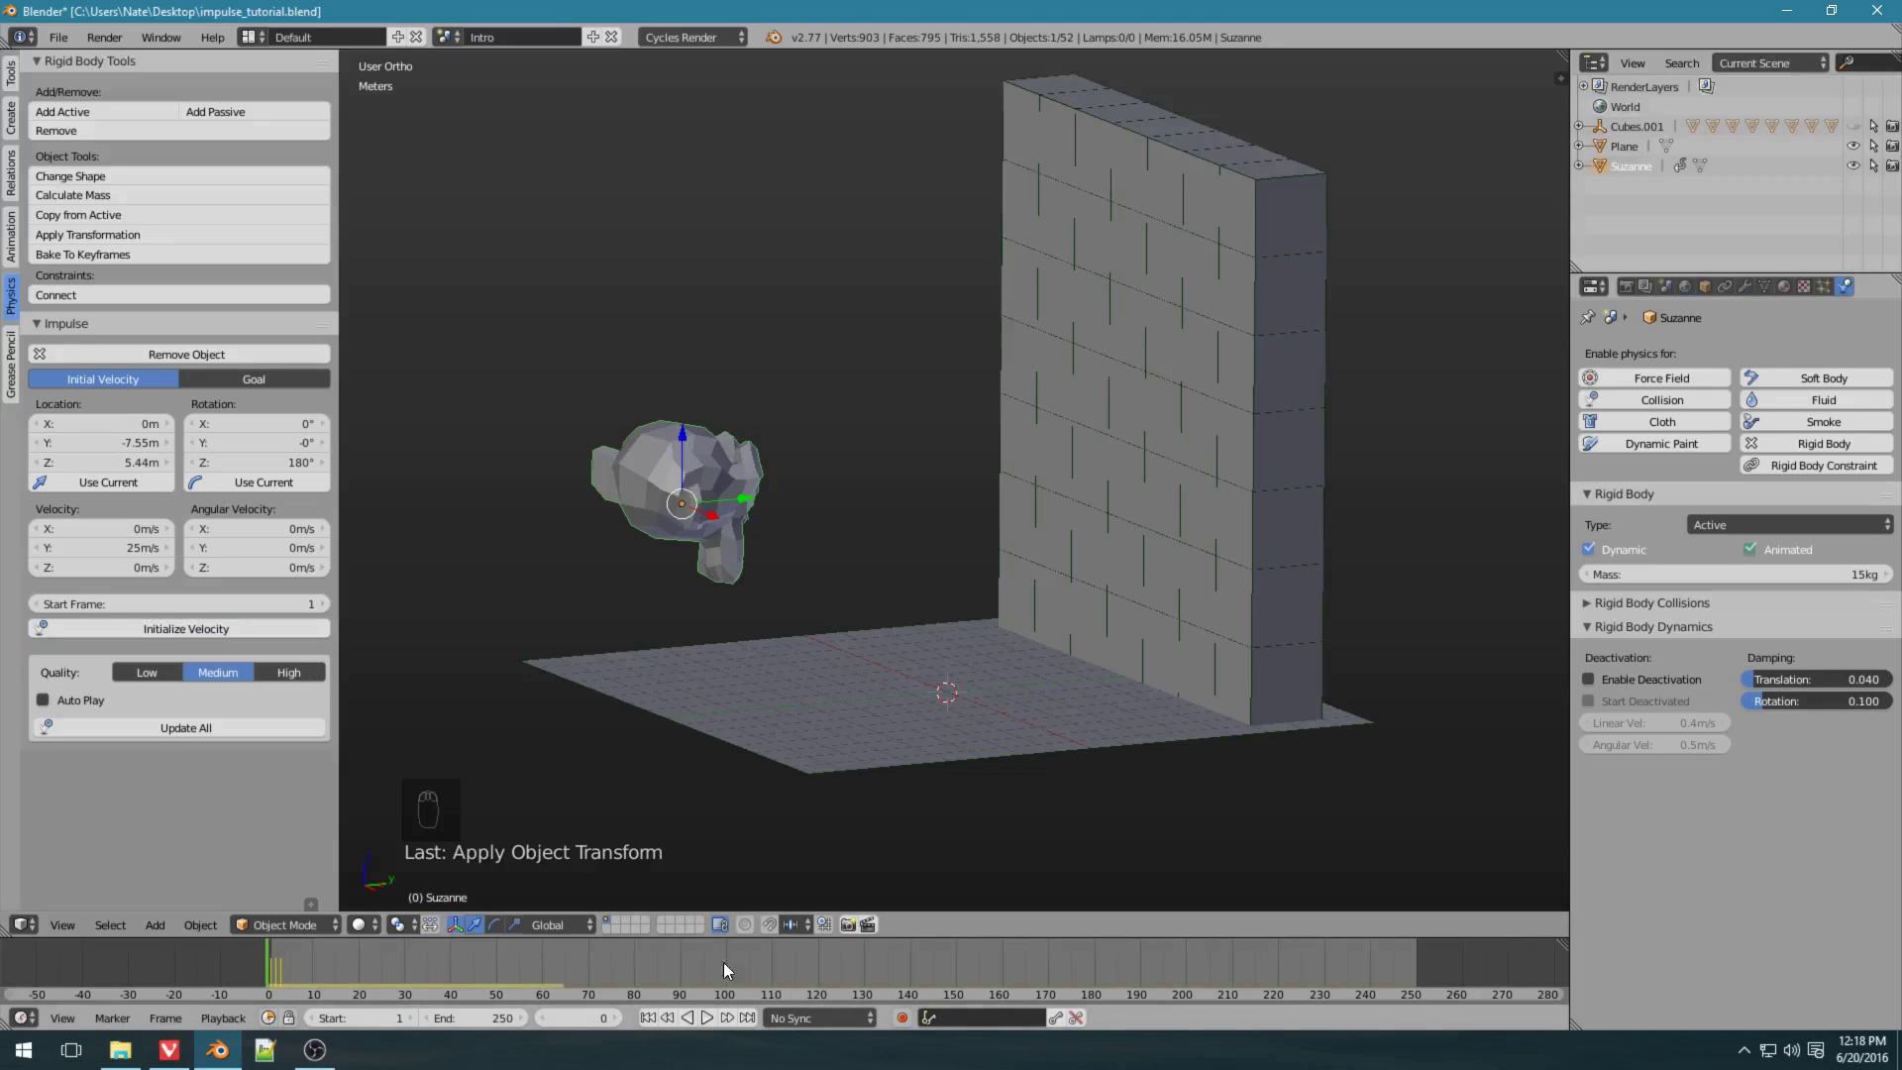
key("alt+a")
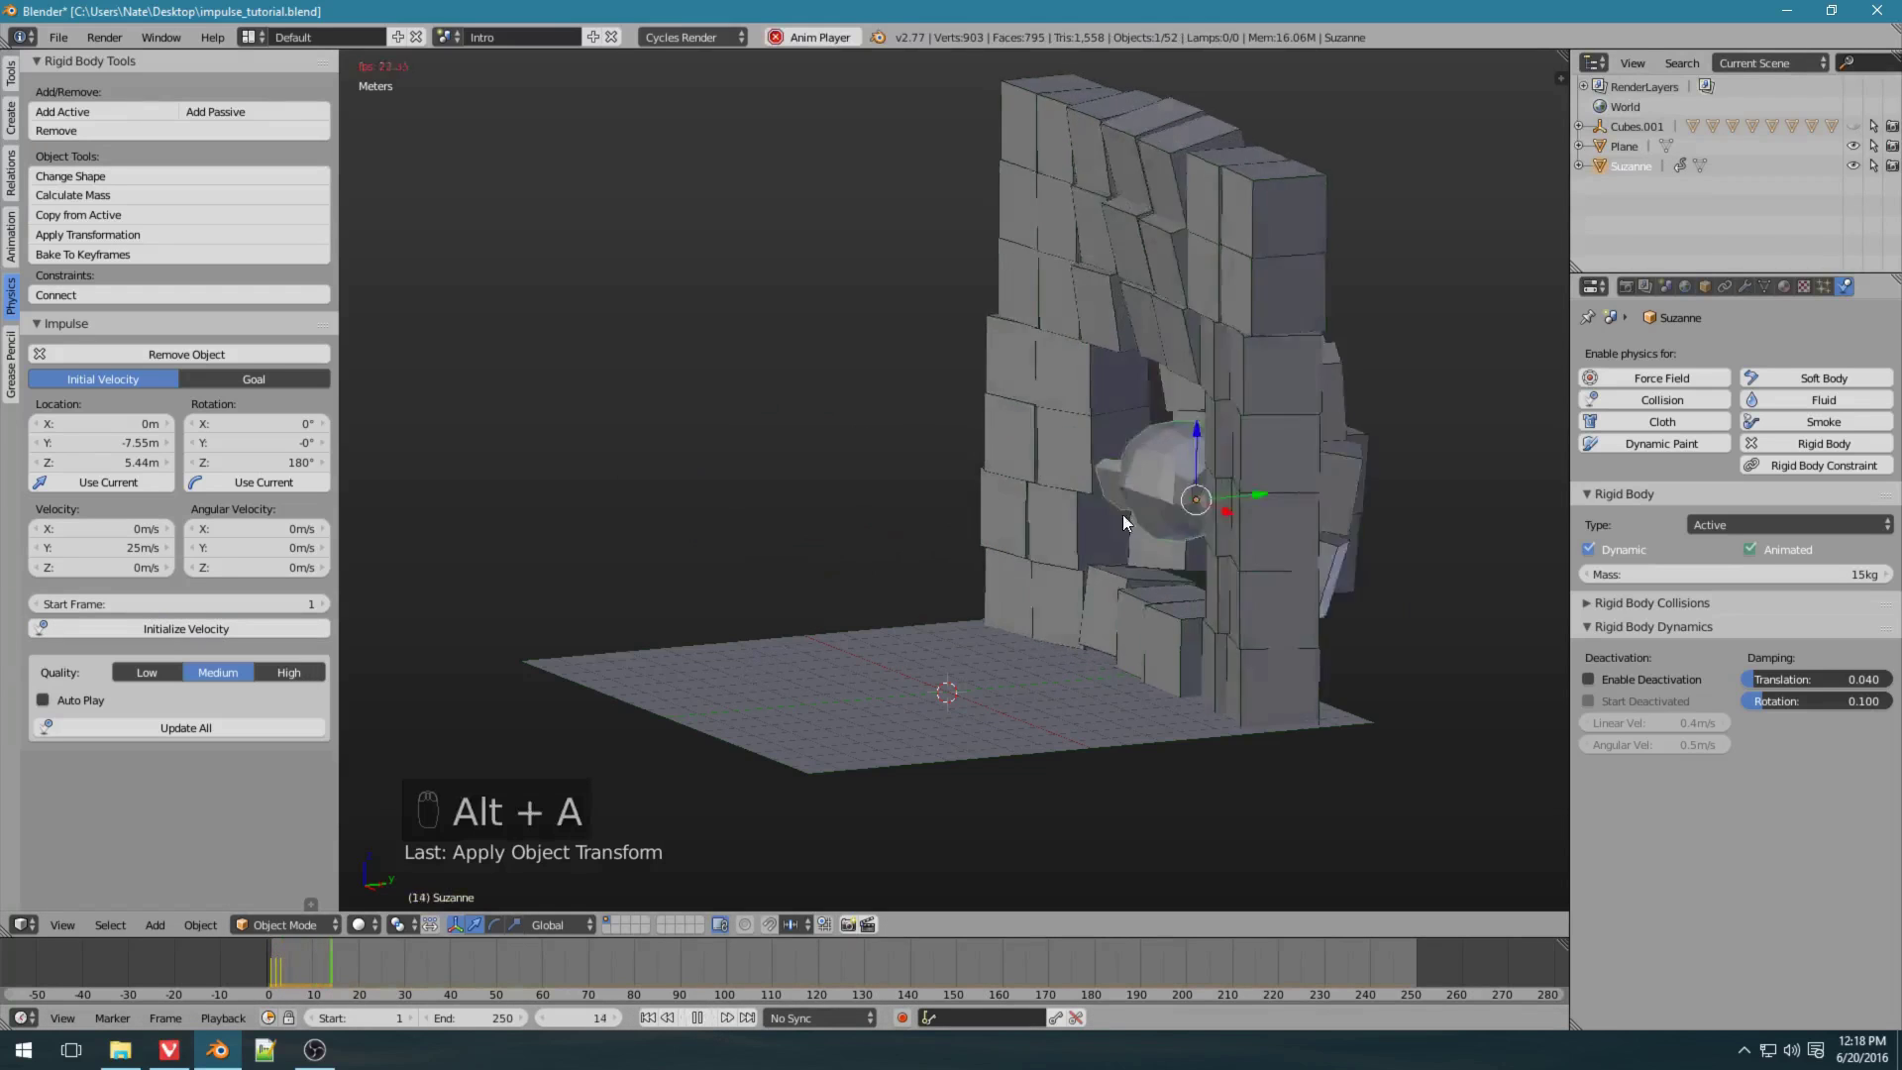
key("alt+a")
key("shift+Left")
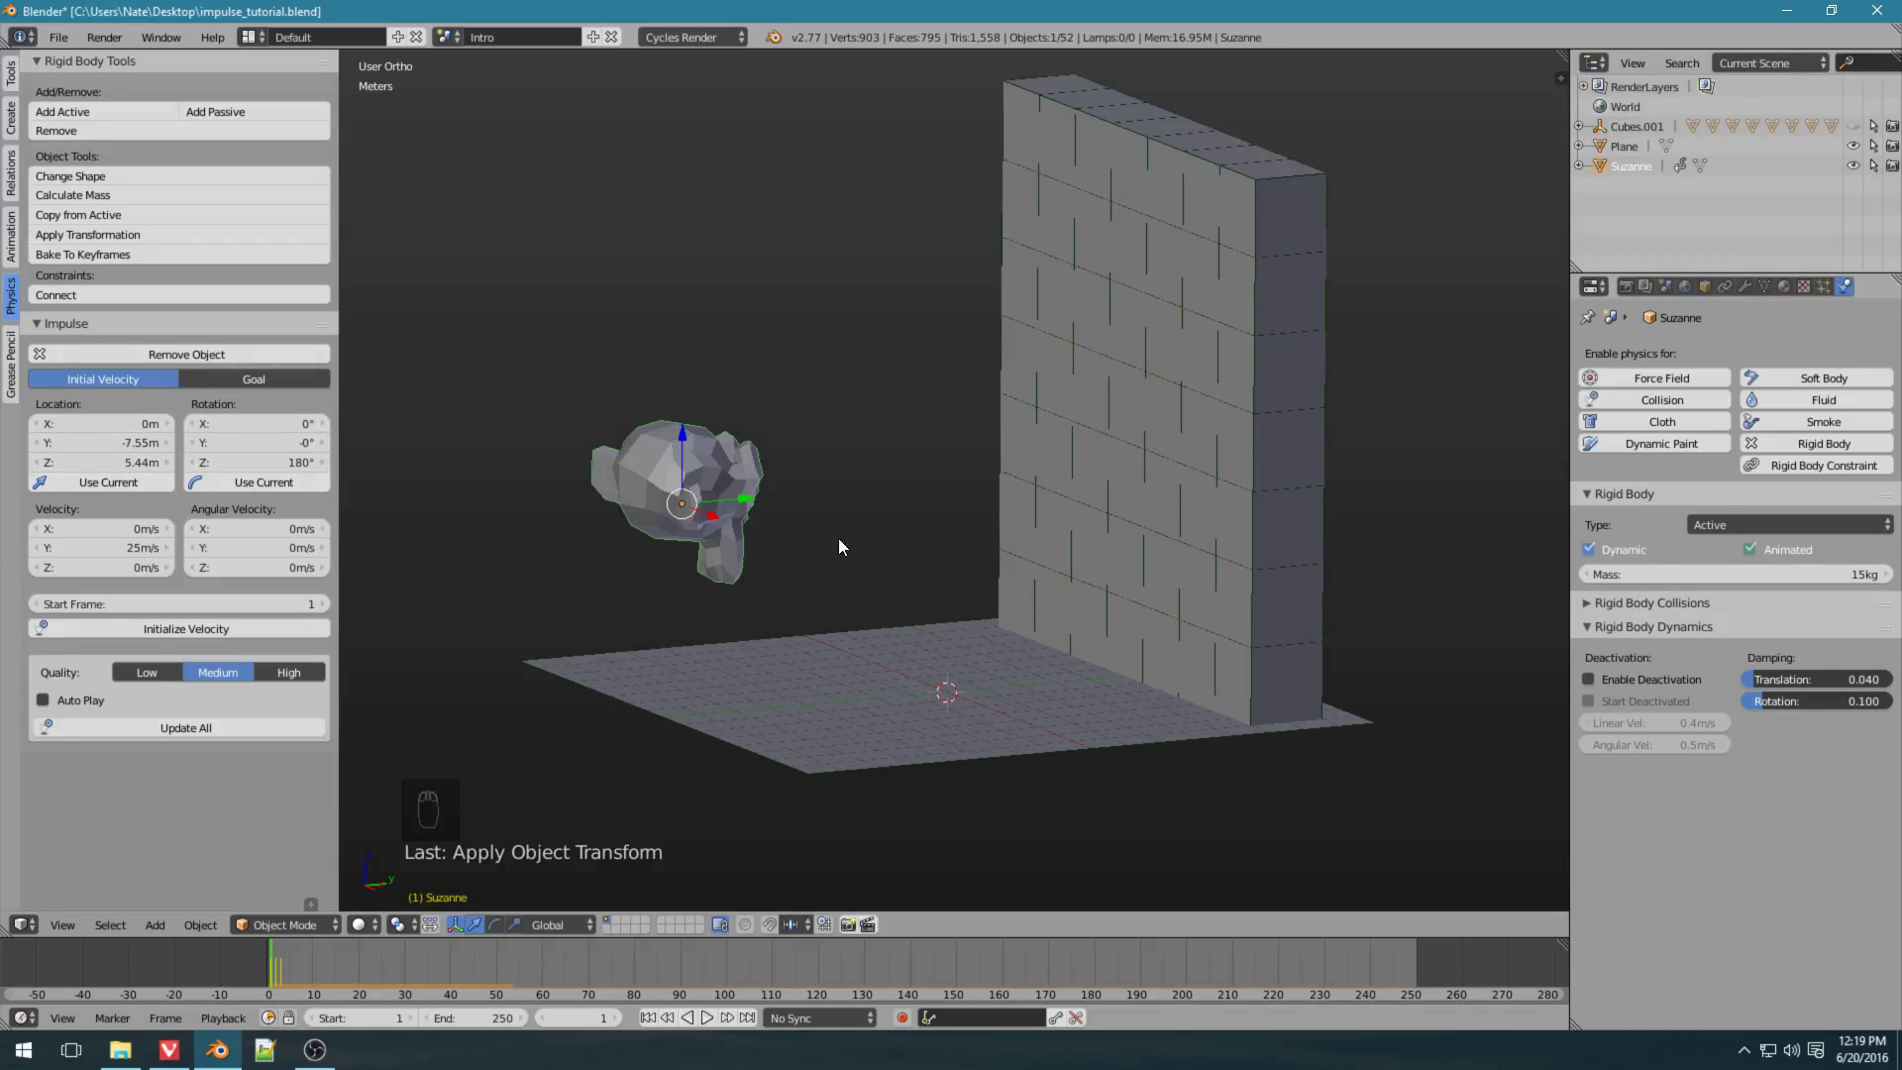
Move Suzanne back to Y -11.11 m and store that as her launch location.
middle_click_drag(838, 538, 853, 567)
key("g")
key("x")
left_click(555, 549)
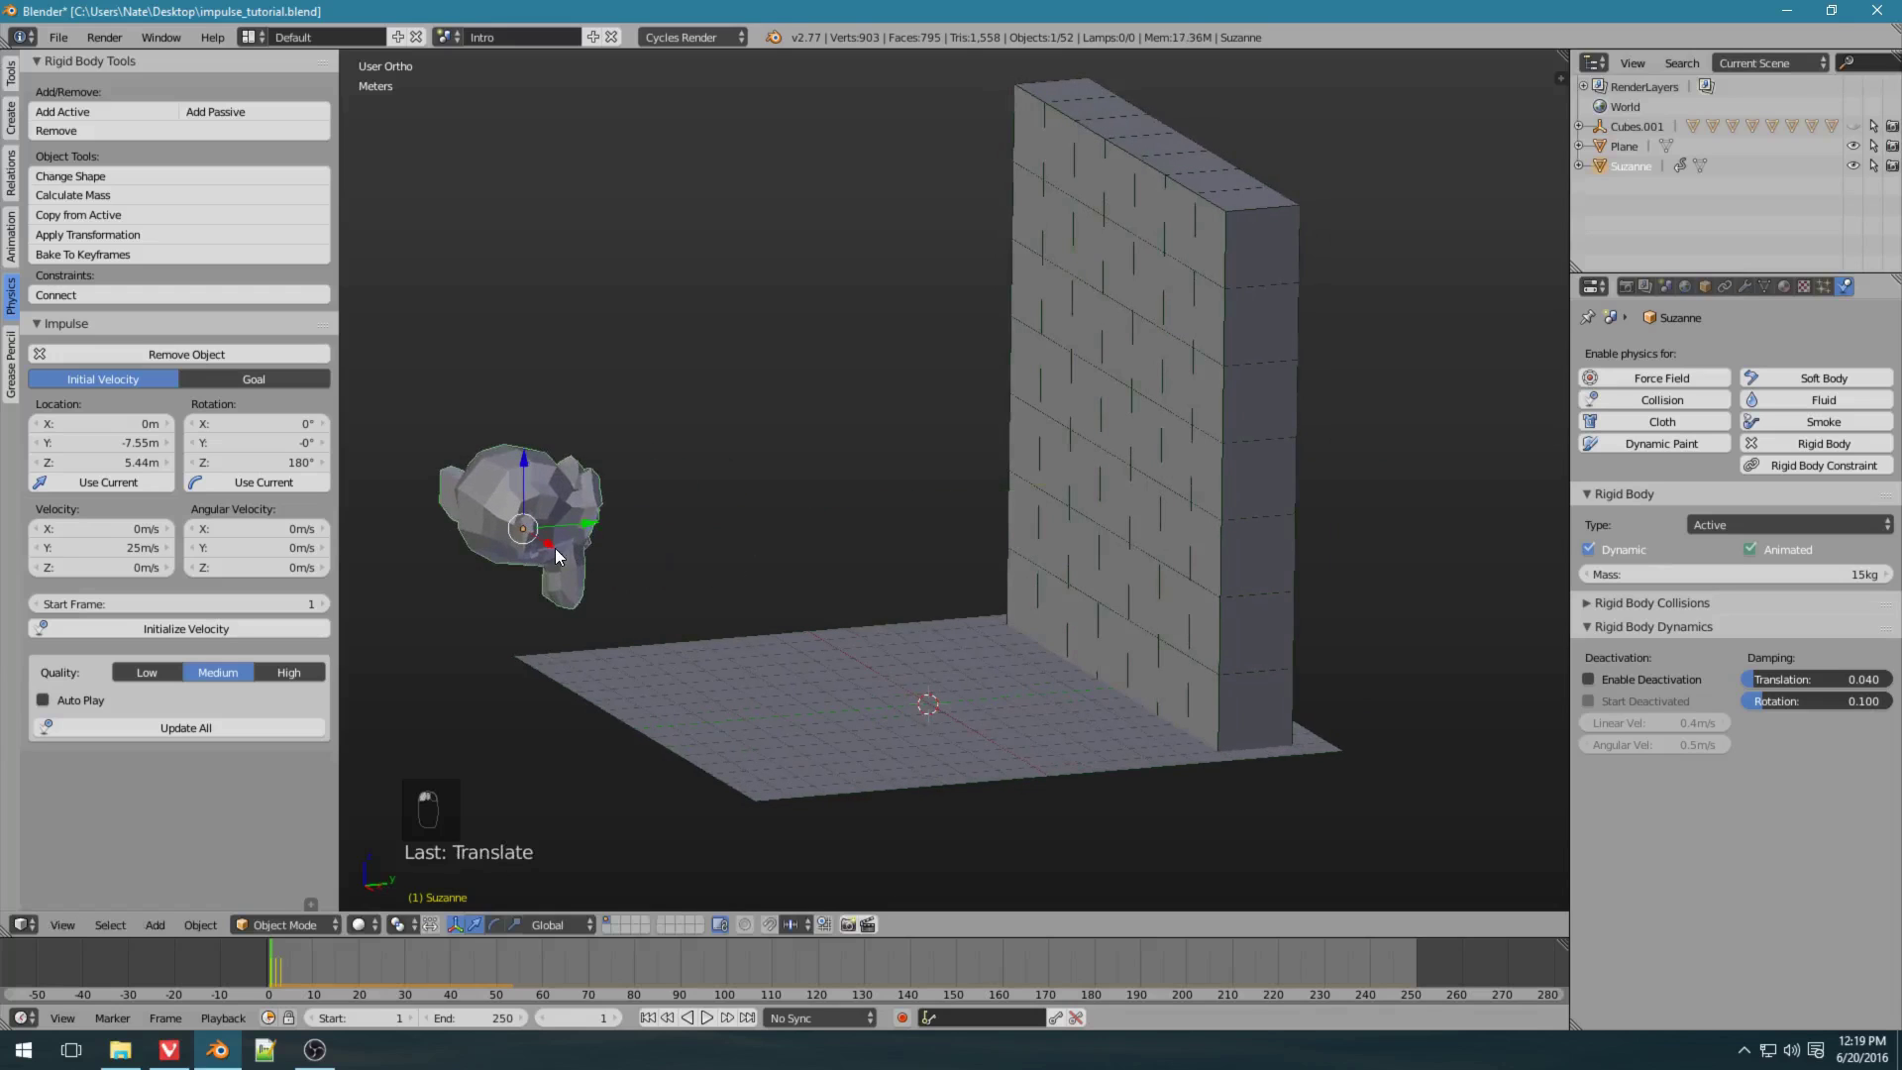
left_click(97, 484)
Set Z angular velocity 6 and start frame 15, then re-initialize the launch.
left_click(256, 568)
key("Return")
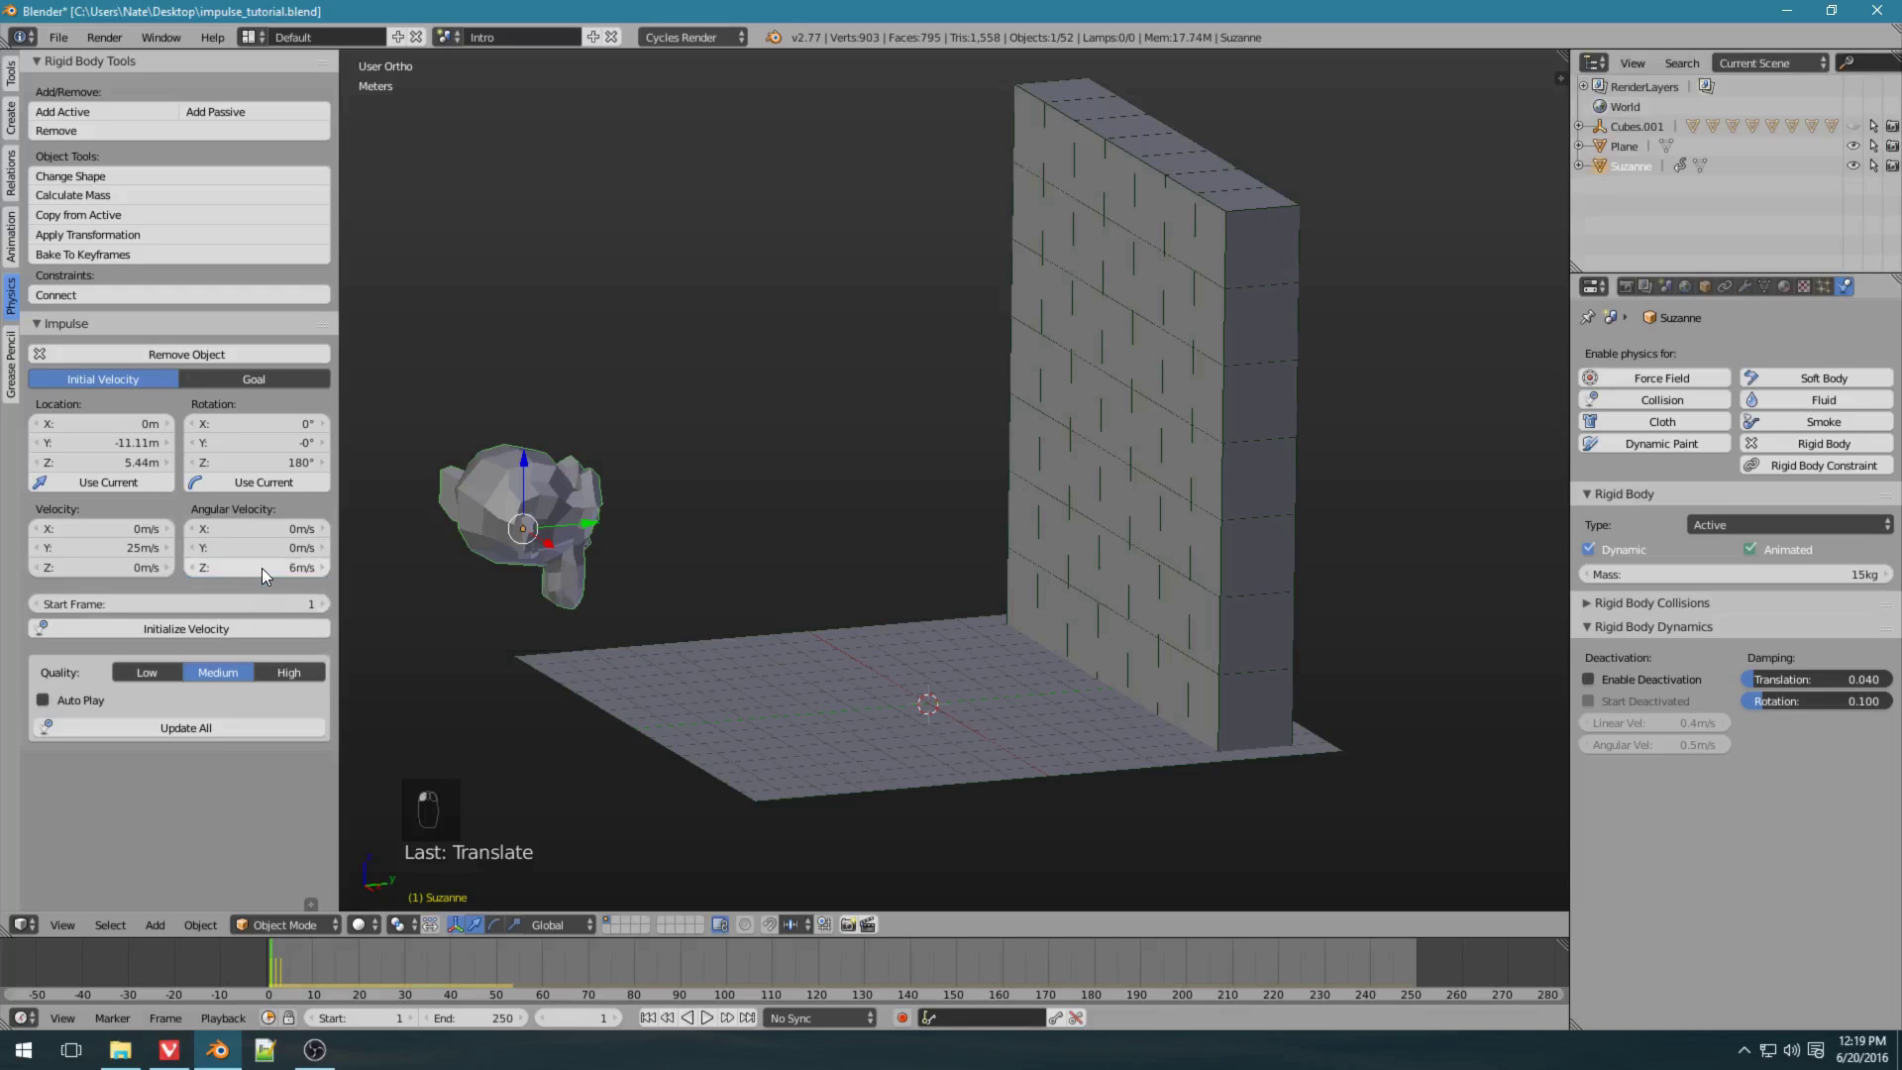
left_click(199, 601)
type("15")
key("Return")
left_click(181, 627)
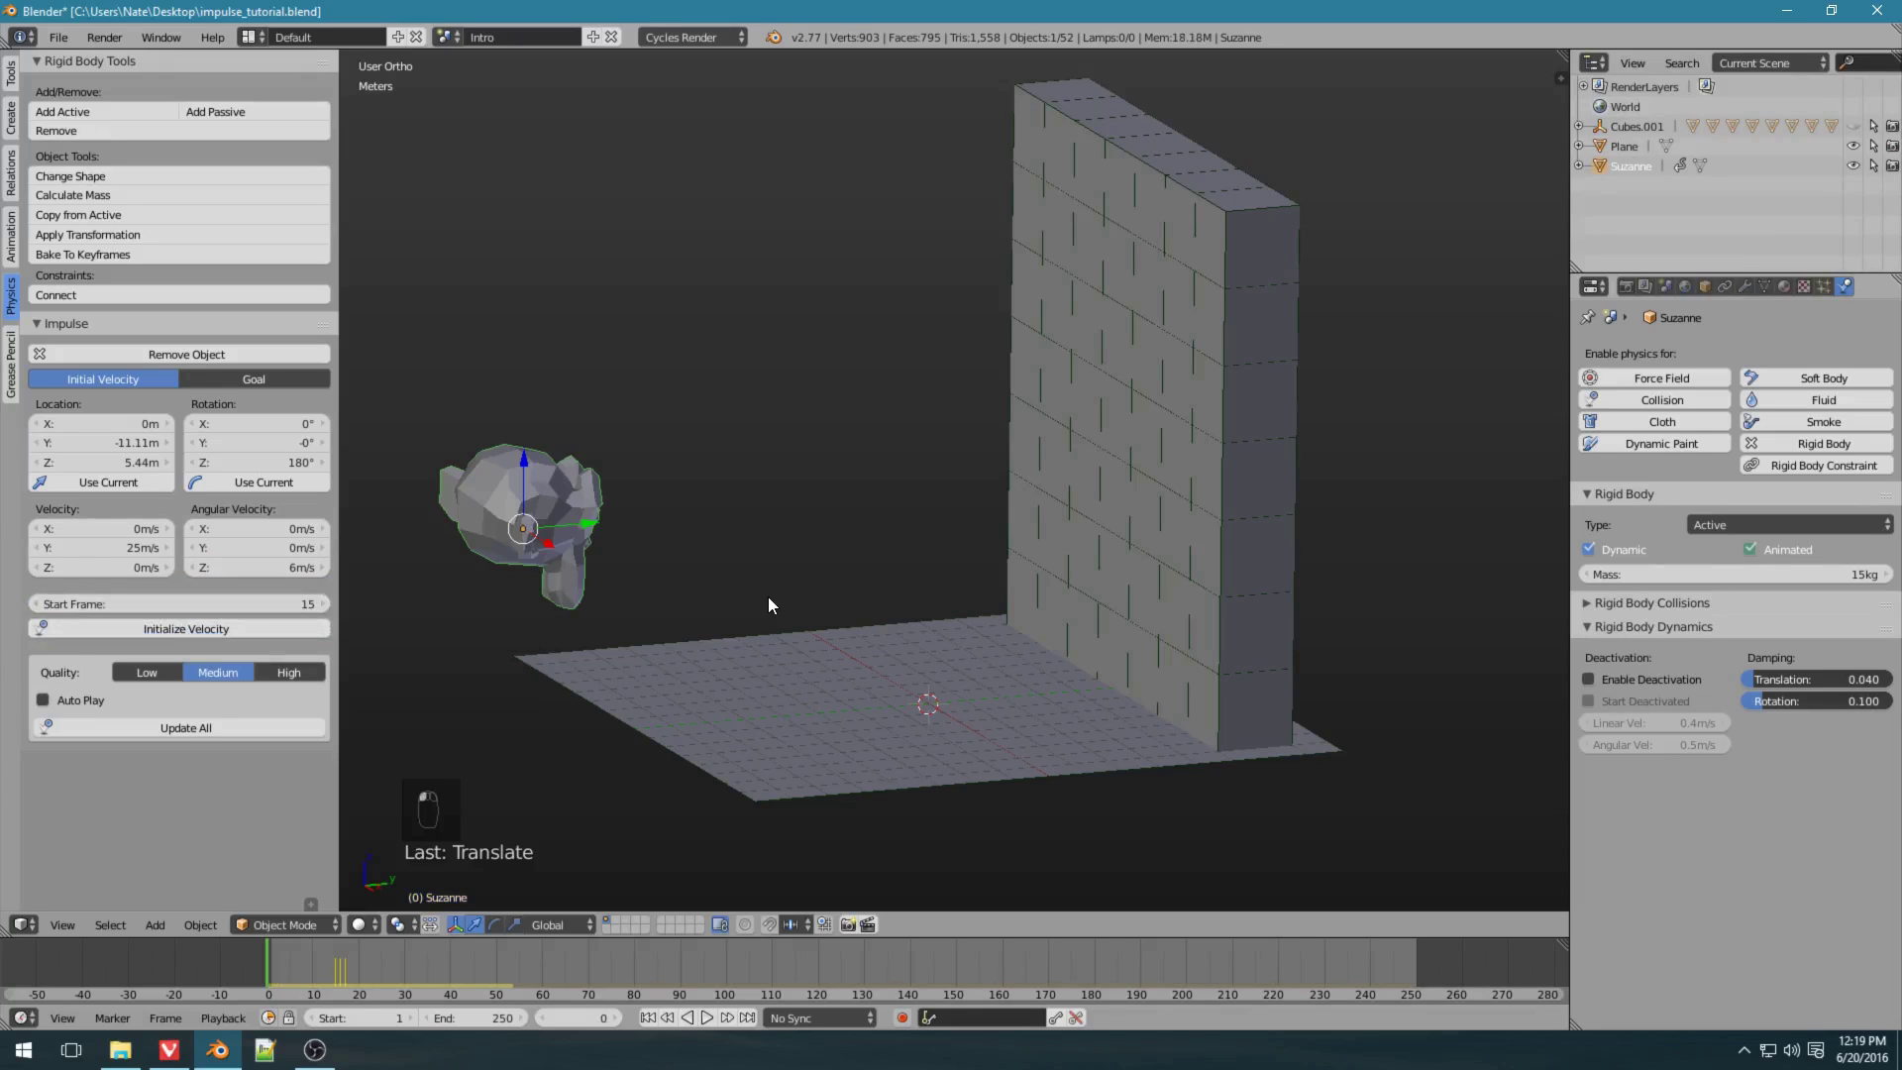
Preview the simulation and rewind to frame 1.
key("alt+a")
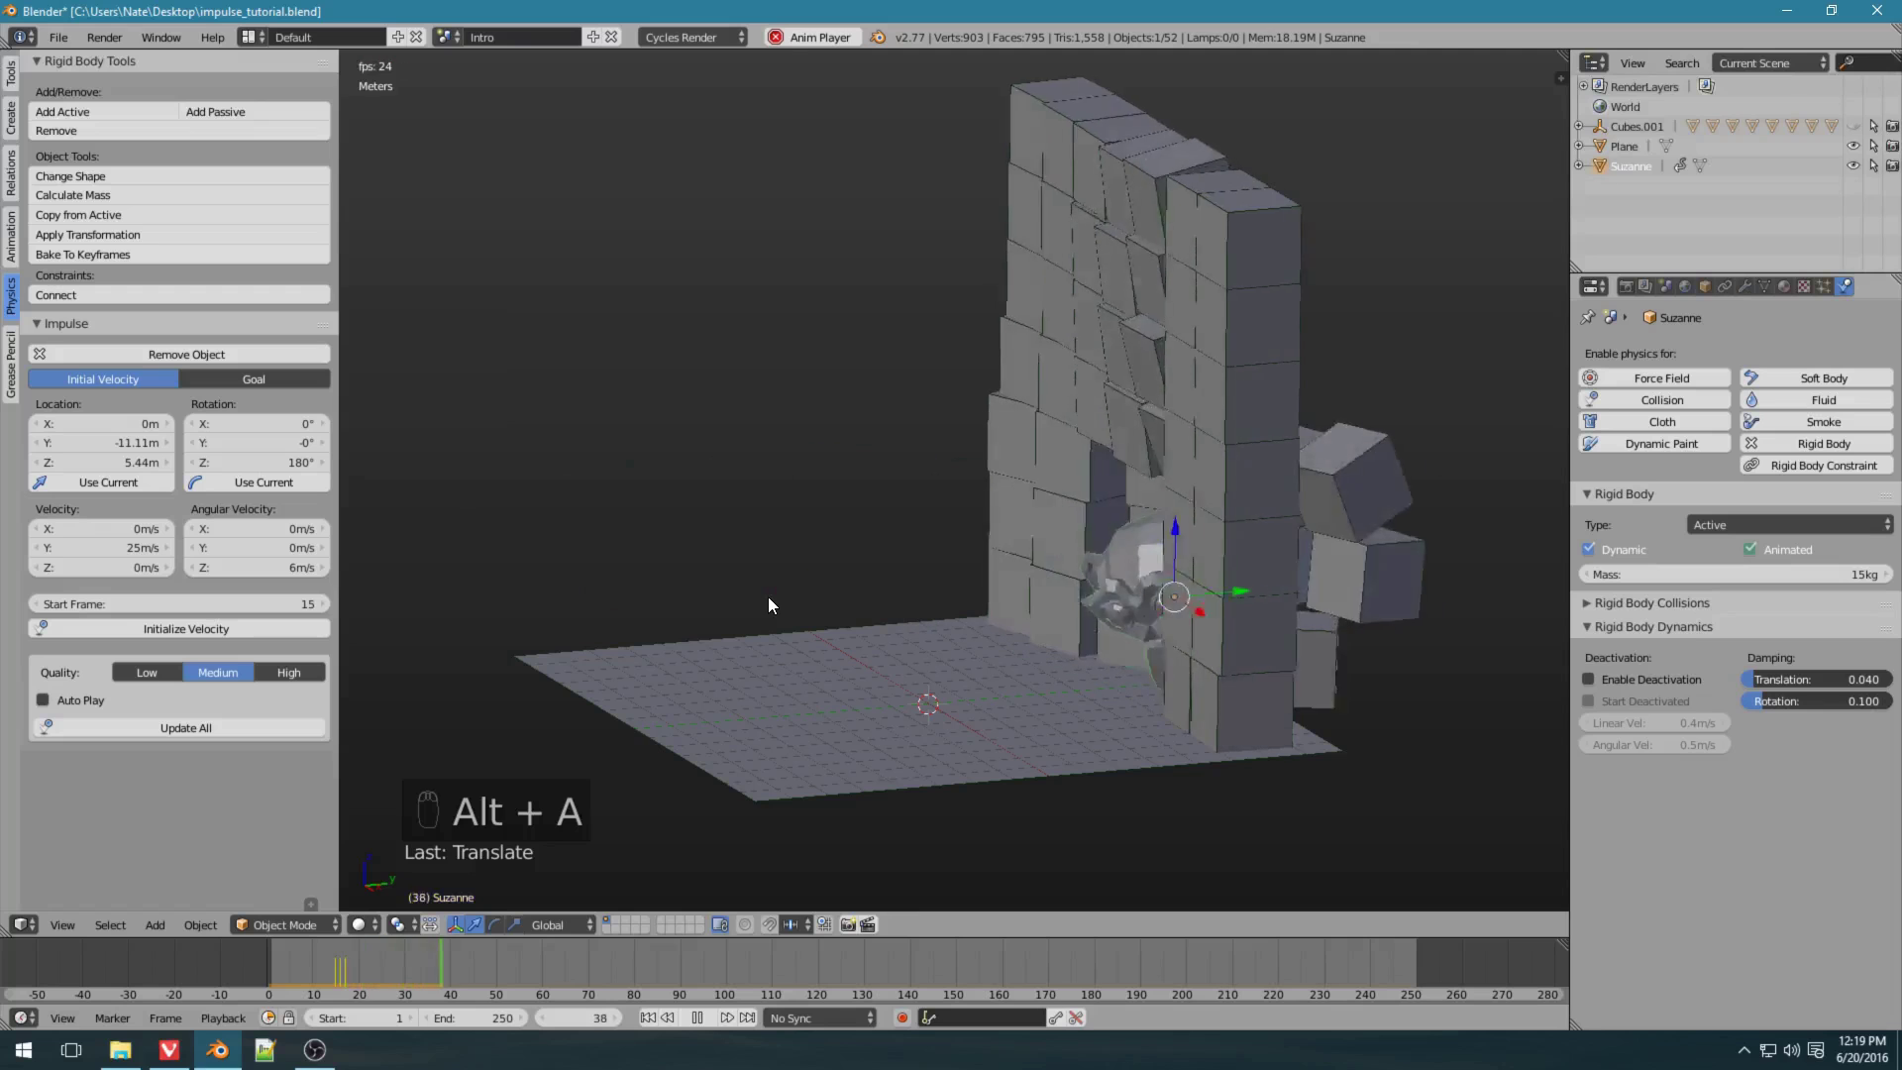
key("alt+a")
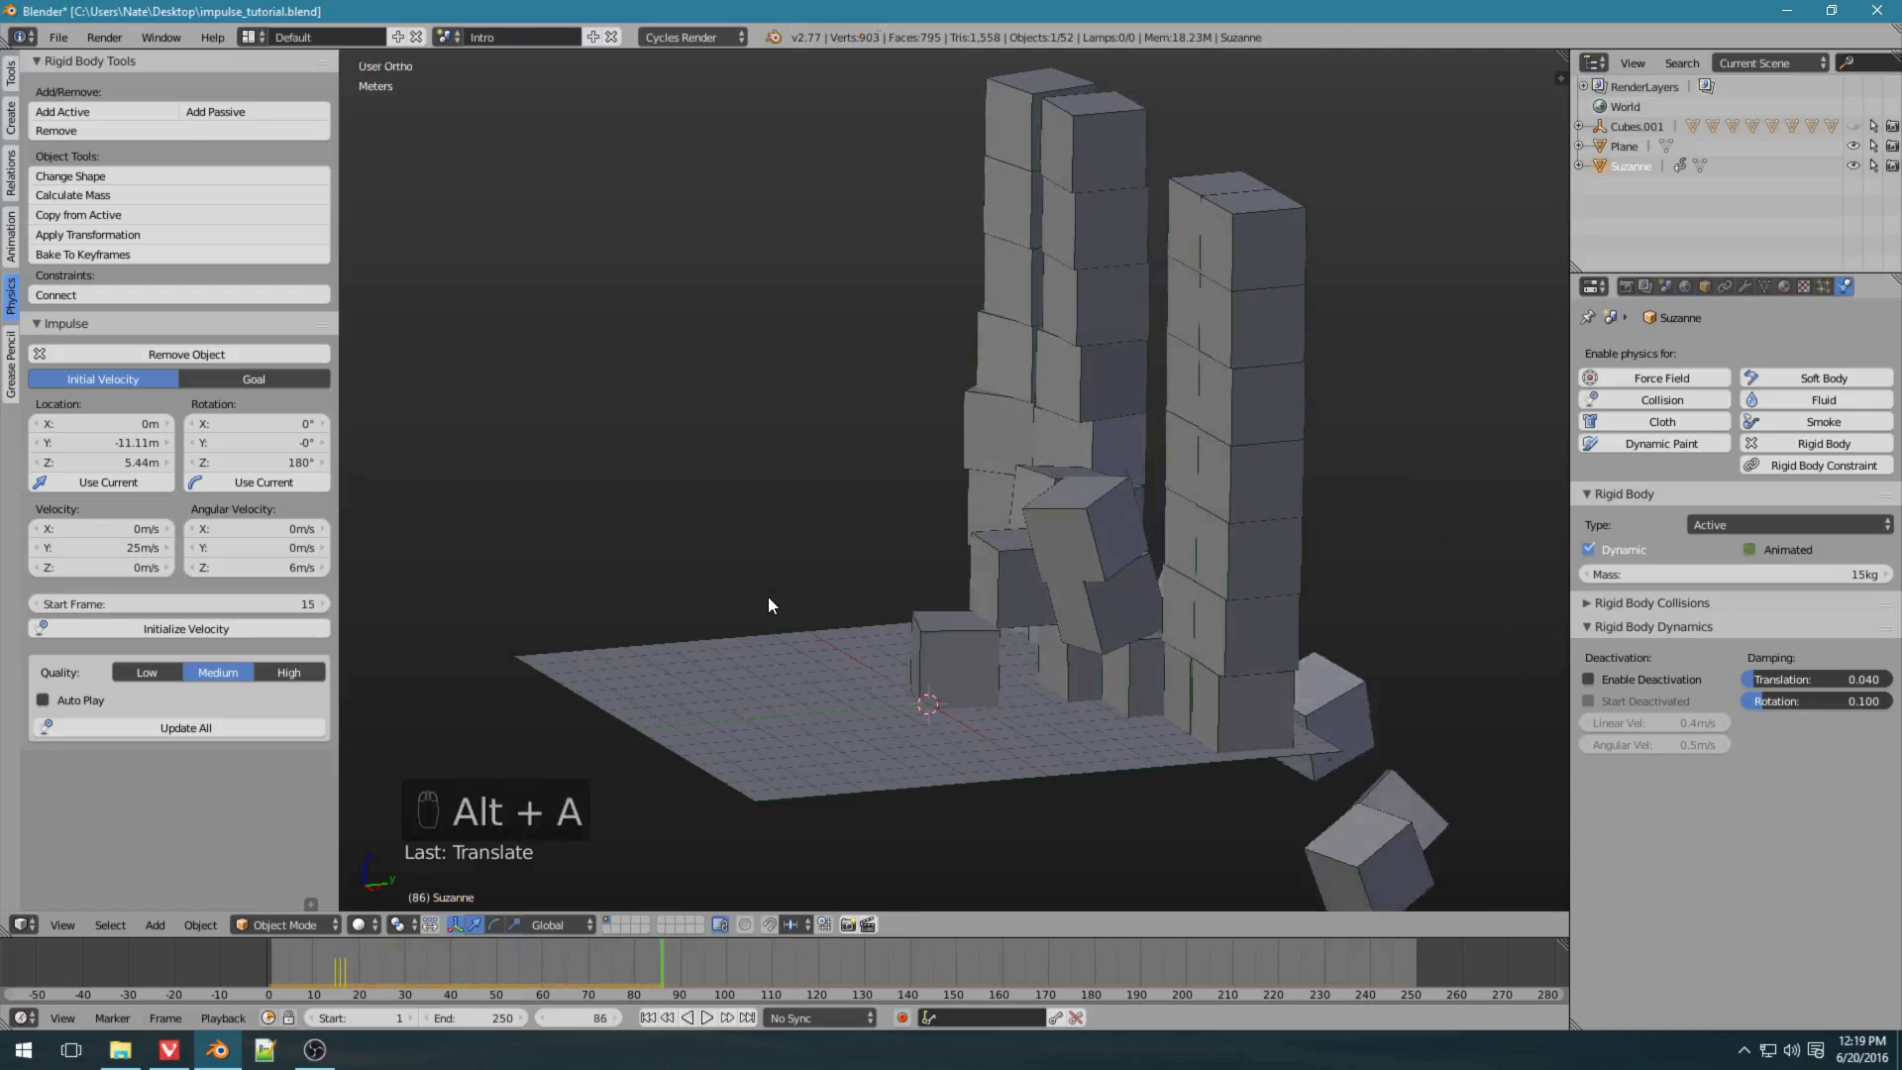
key("shift+Left")
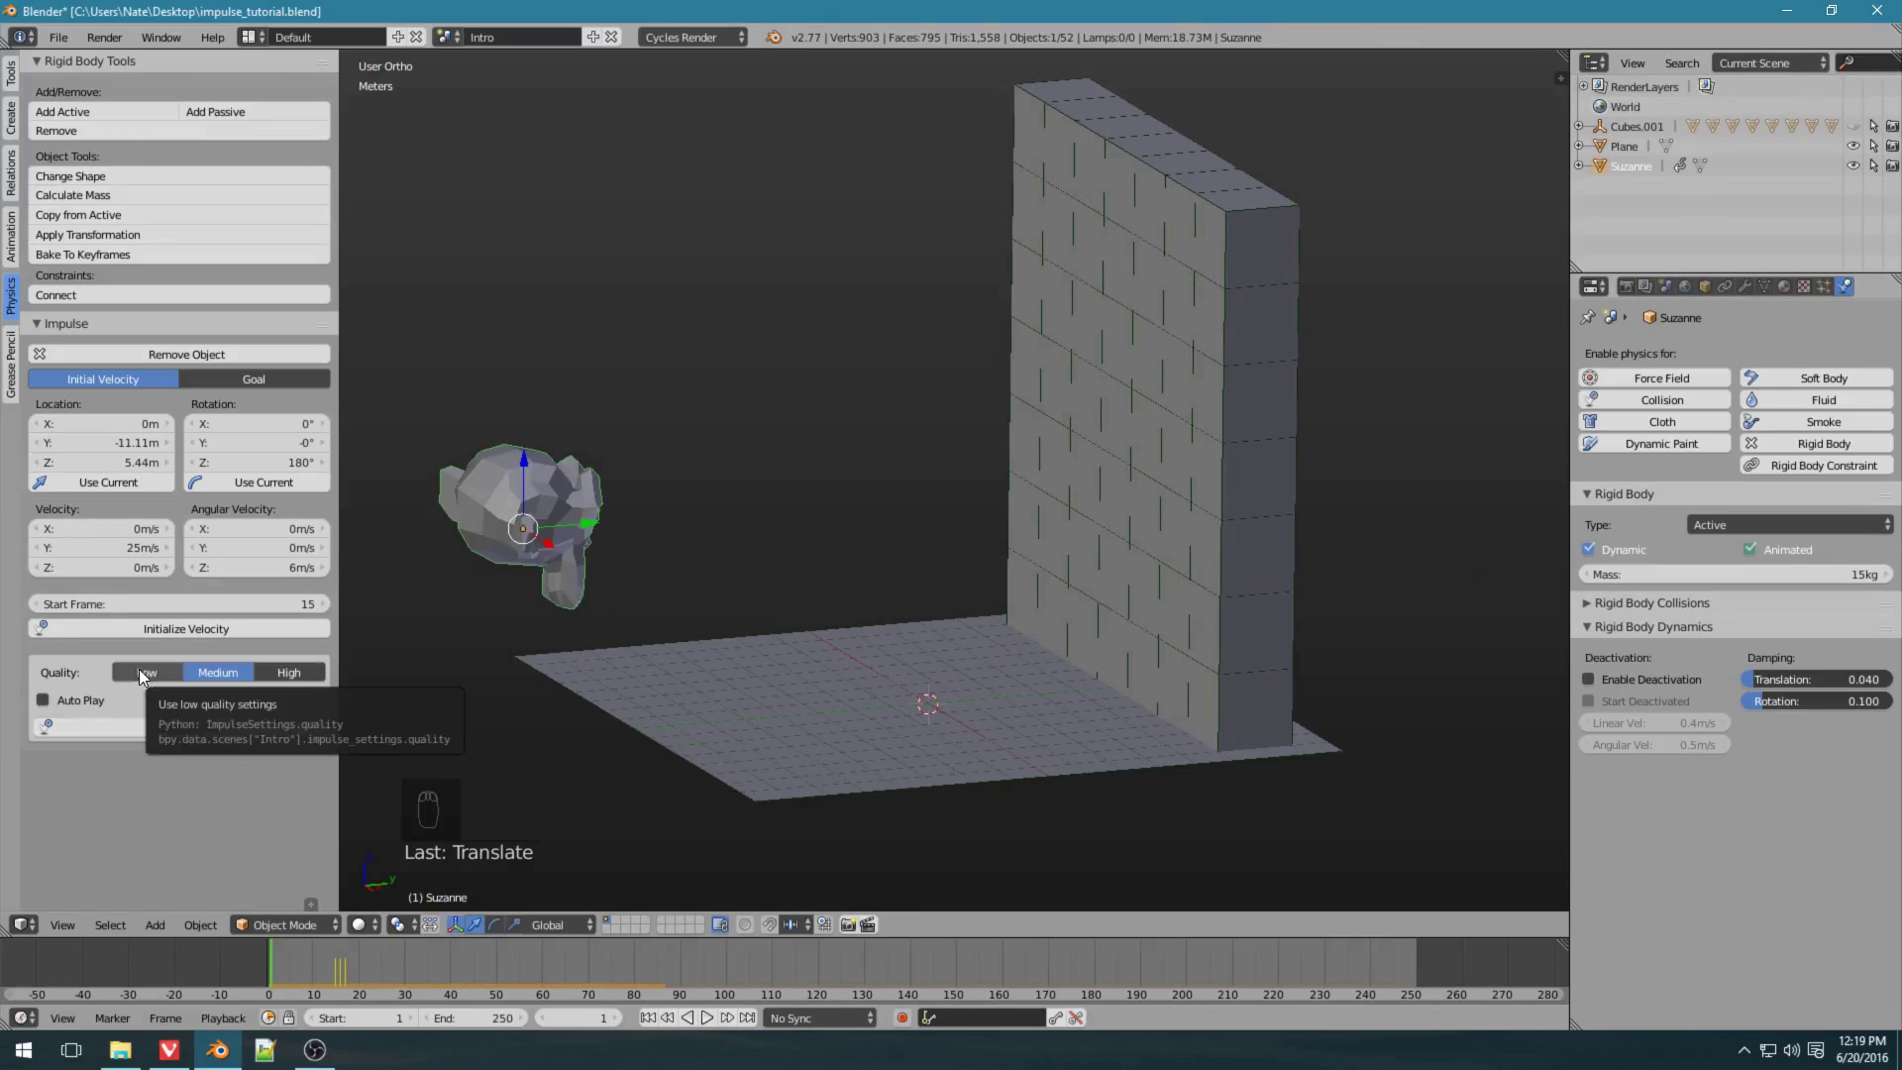
Lower the scene's simulation steps per second and set Impulse quality to High.
left_click(1666, 286)
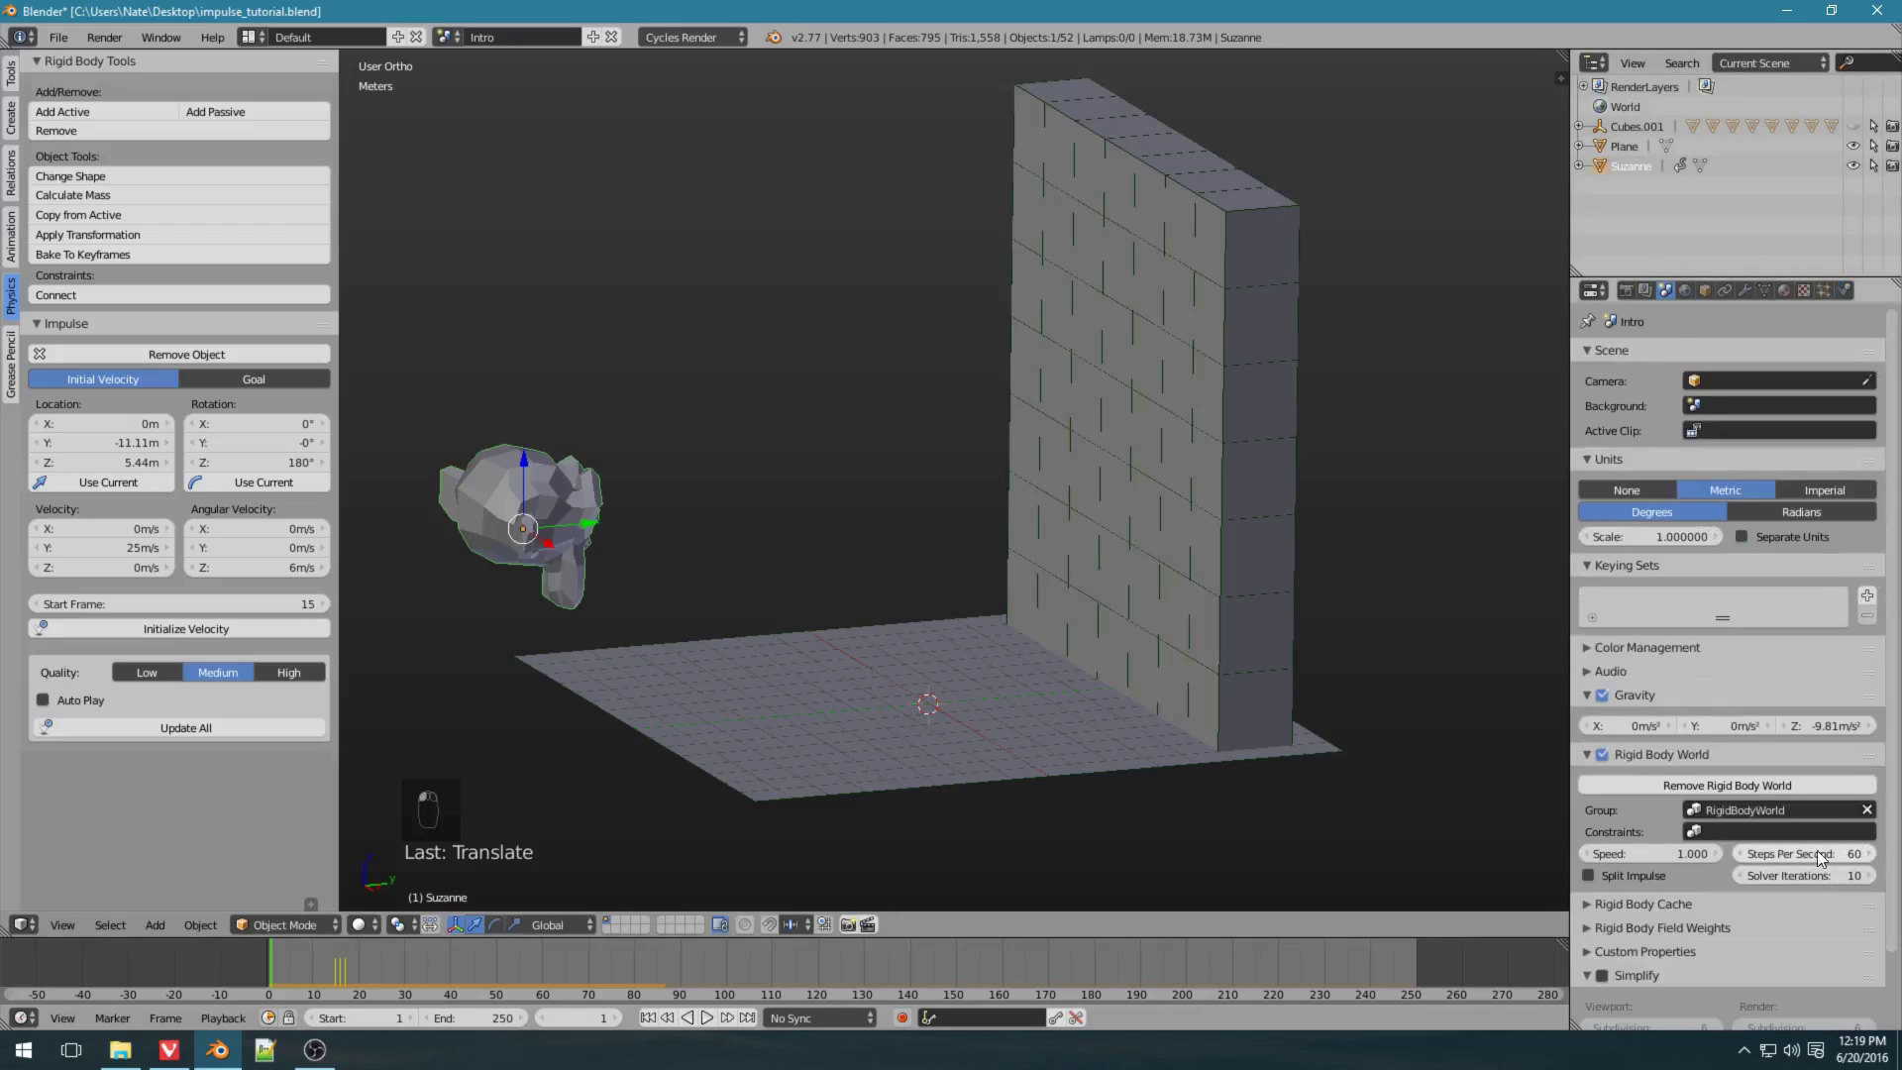
left_click_drag(1818, 858, 1734, 856)
left_click(148, 672)
left_click(209, 670)
left_click(287, 672)
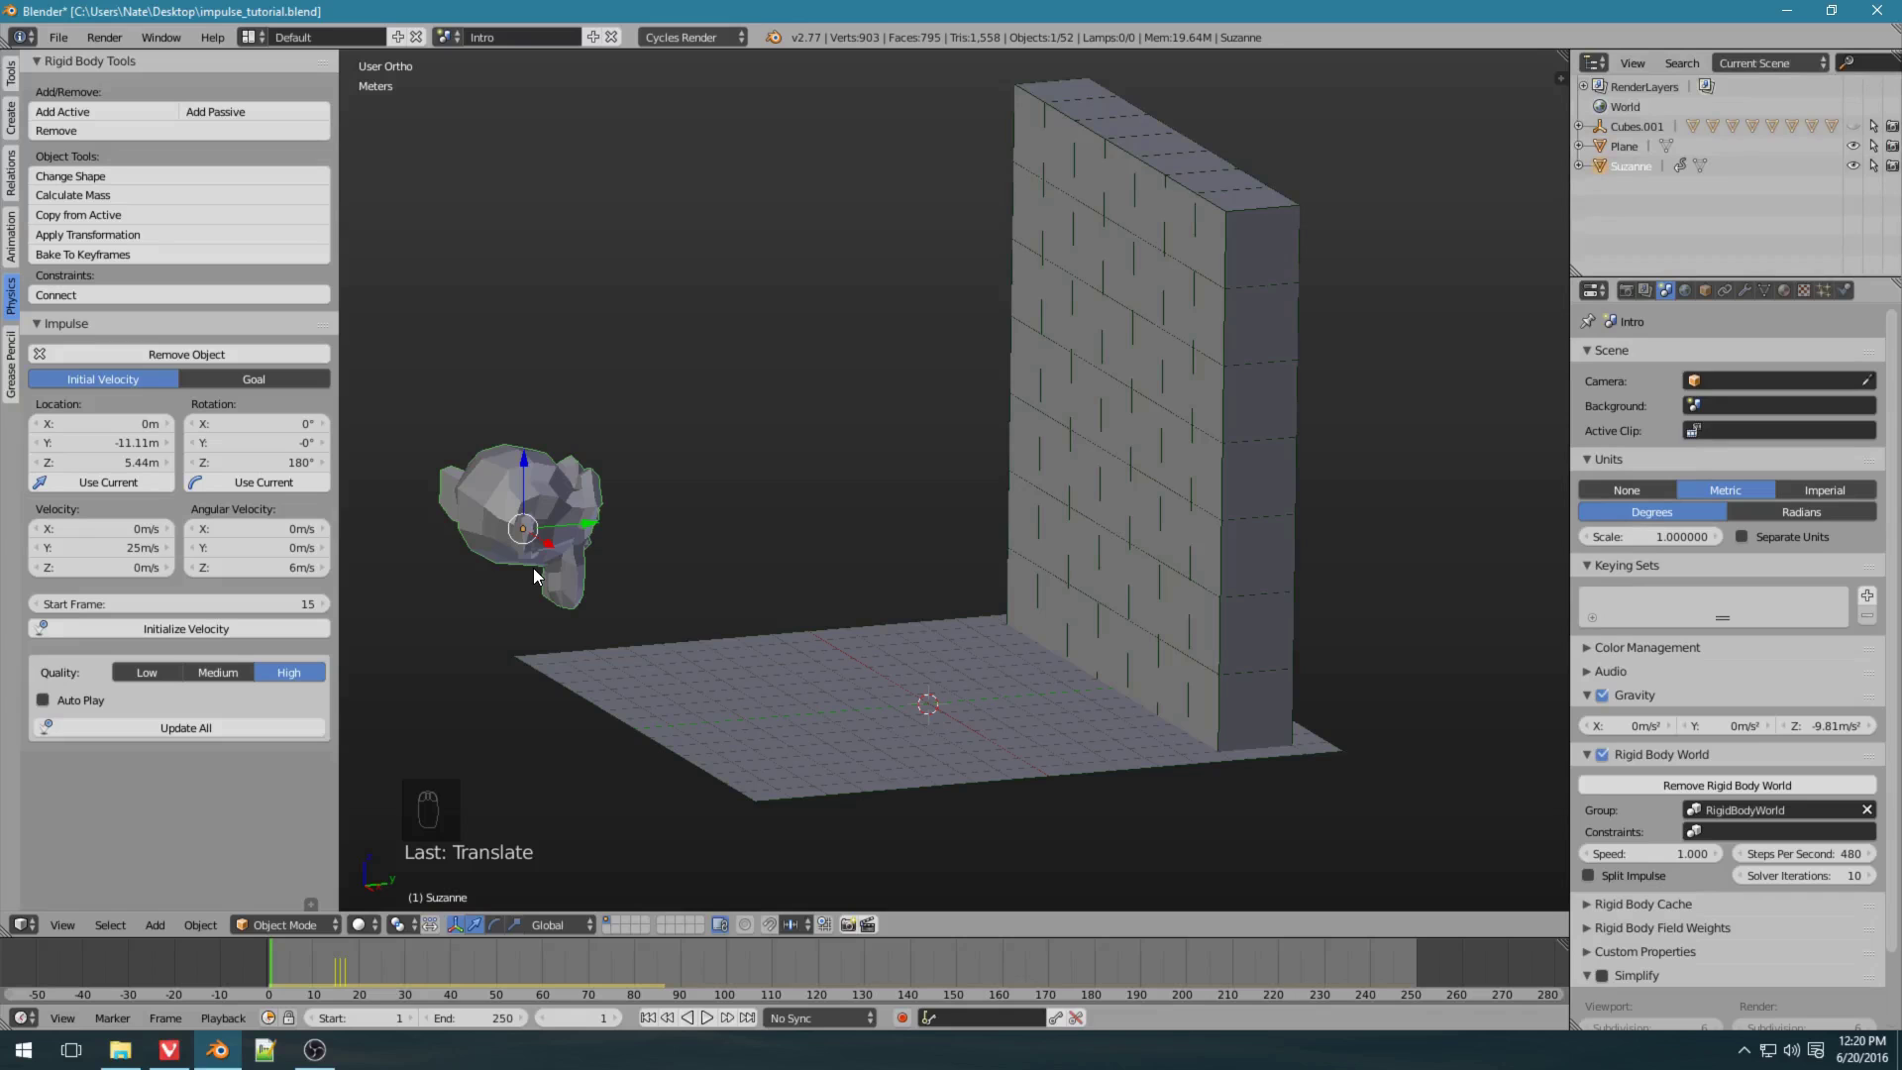
Play the simulation to watch Suzanne break the wall, then rewind to frame 1.
key("alt+a")
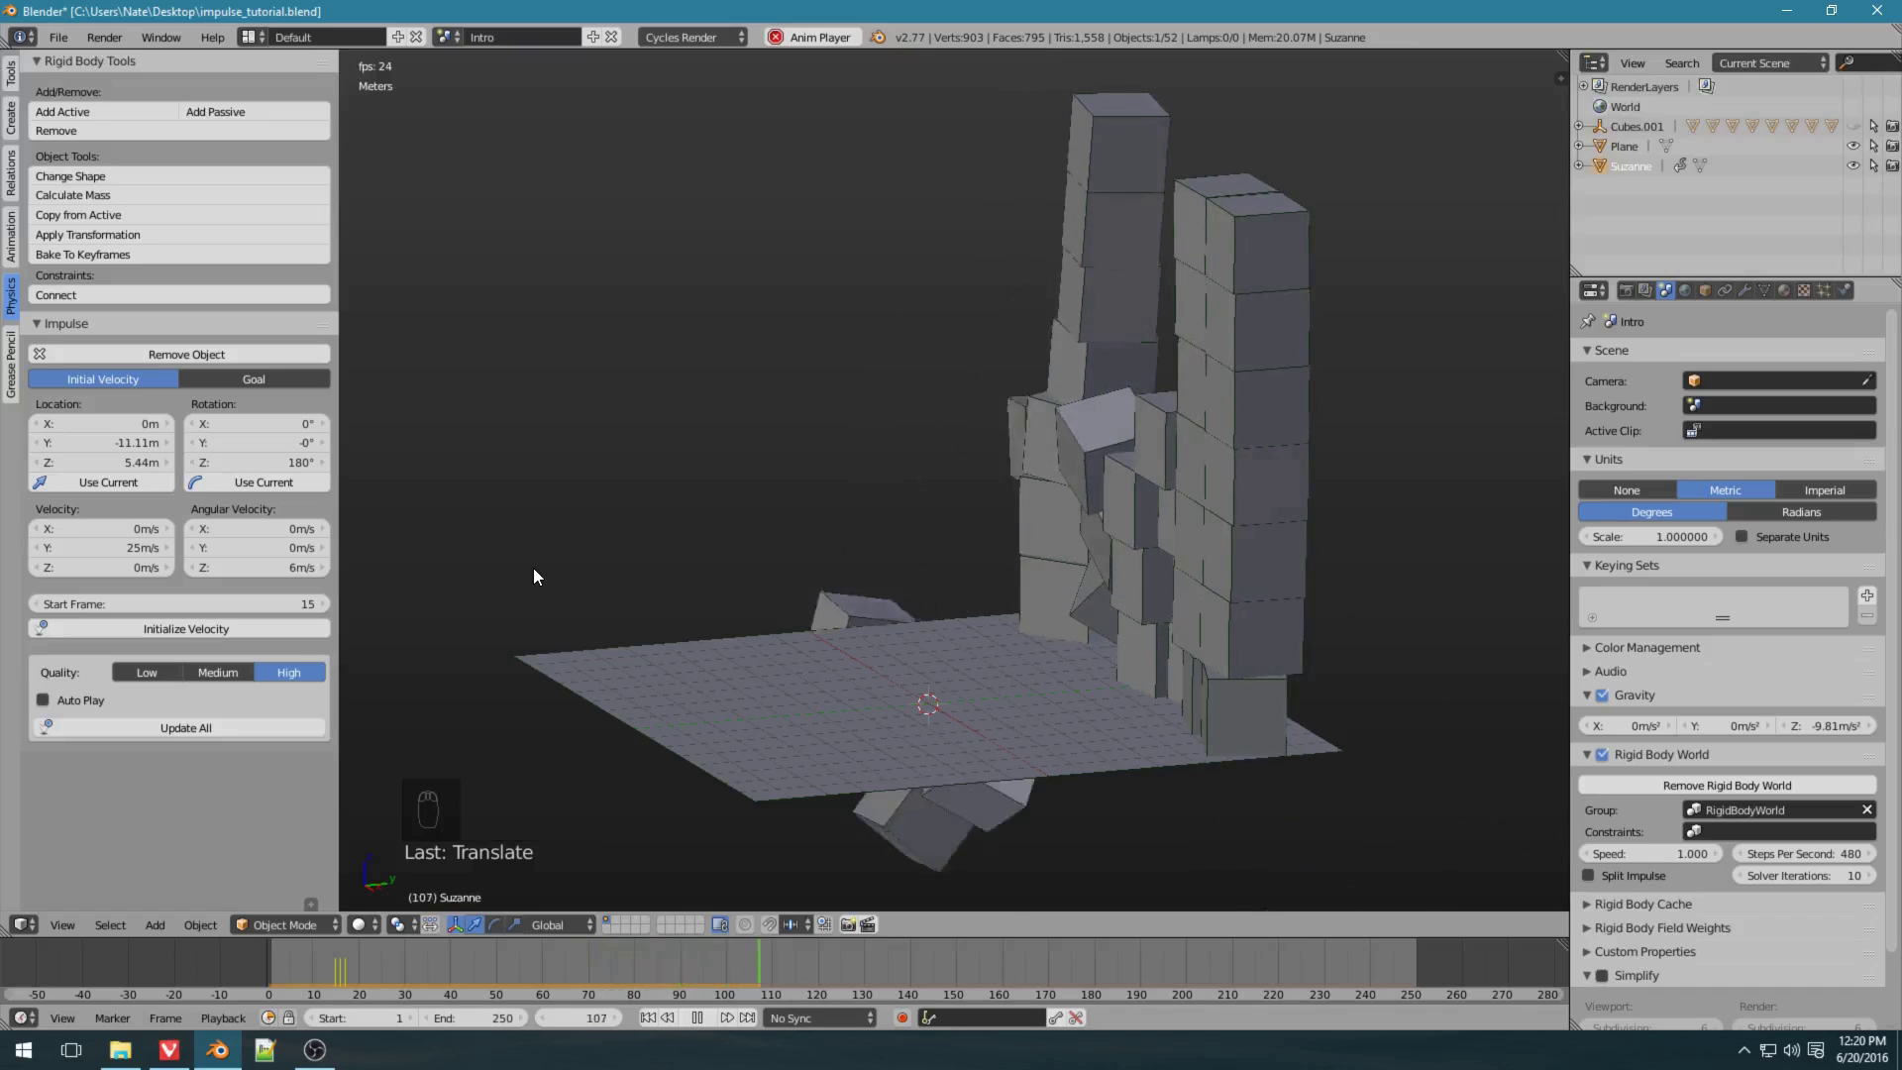
key("alt+a")
key("shift+Left")
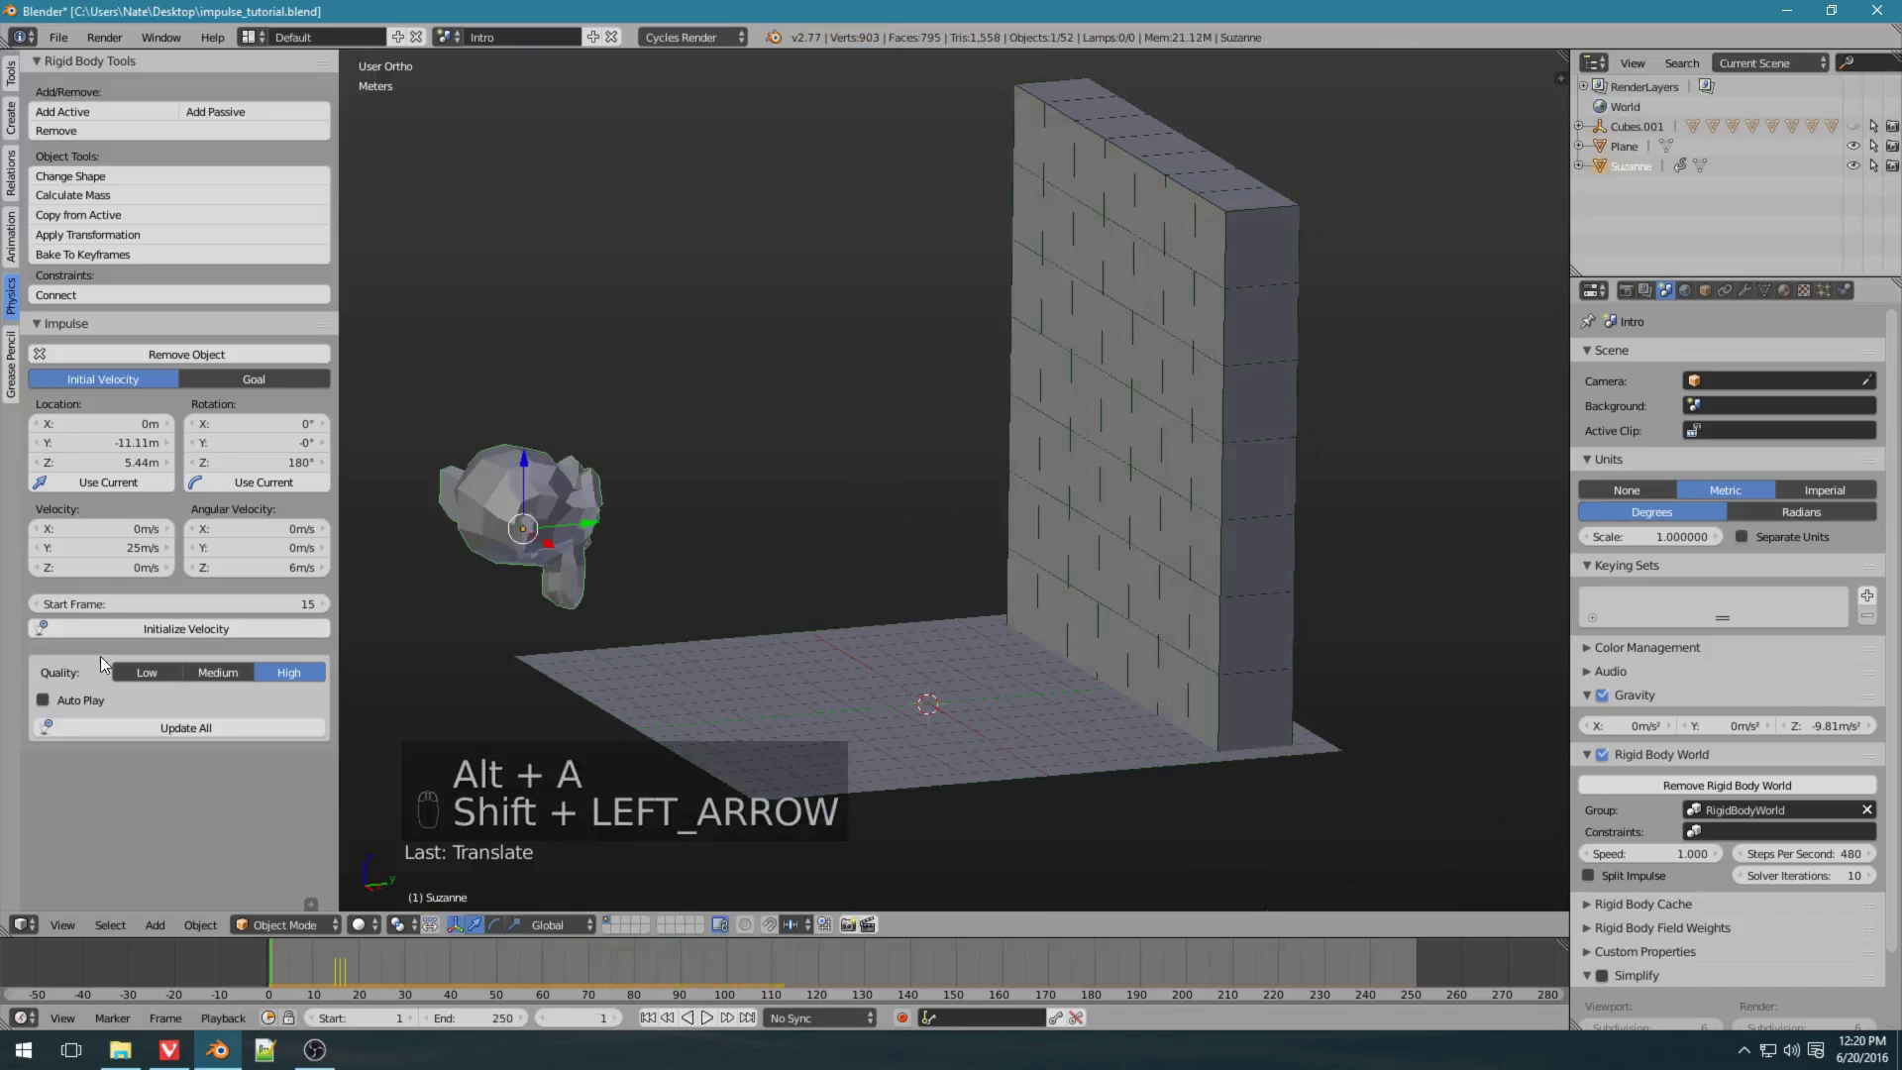
Duplicate Suzanne and slide the copy along Y to the wall's far side.
middle_click_drag(562, 621, 907, 634)
middle_click_drag(1096, 651, 1007, 672)
key("shift+d")
key("y")
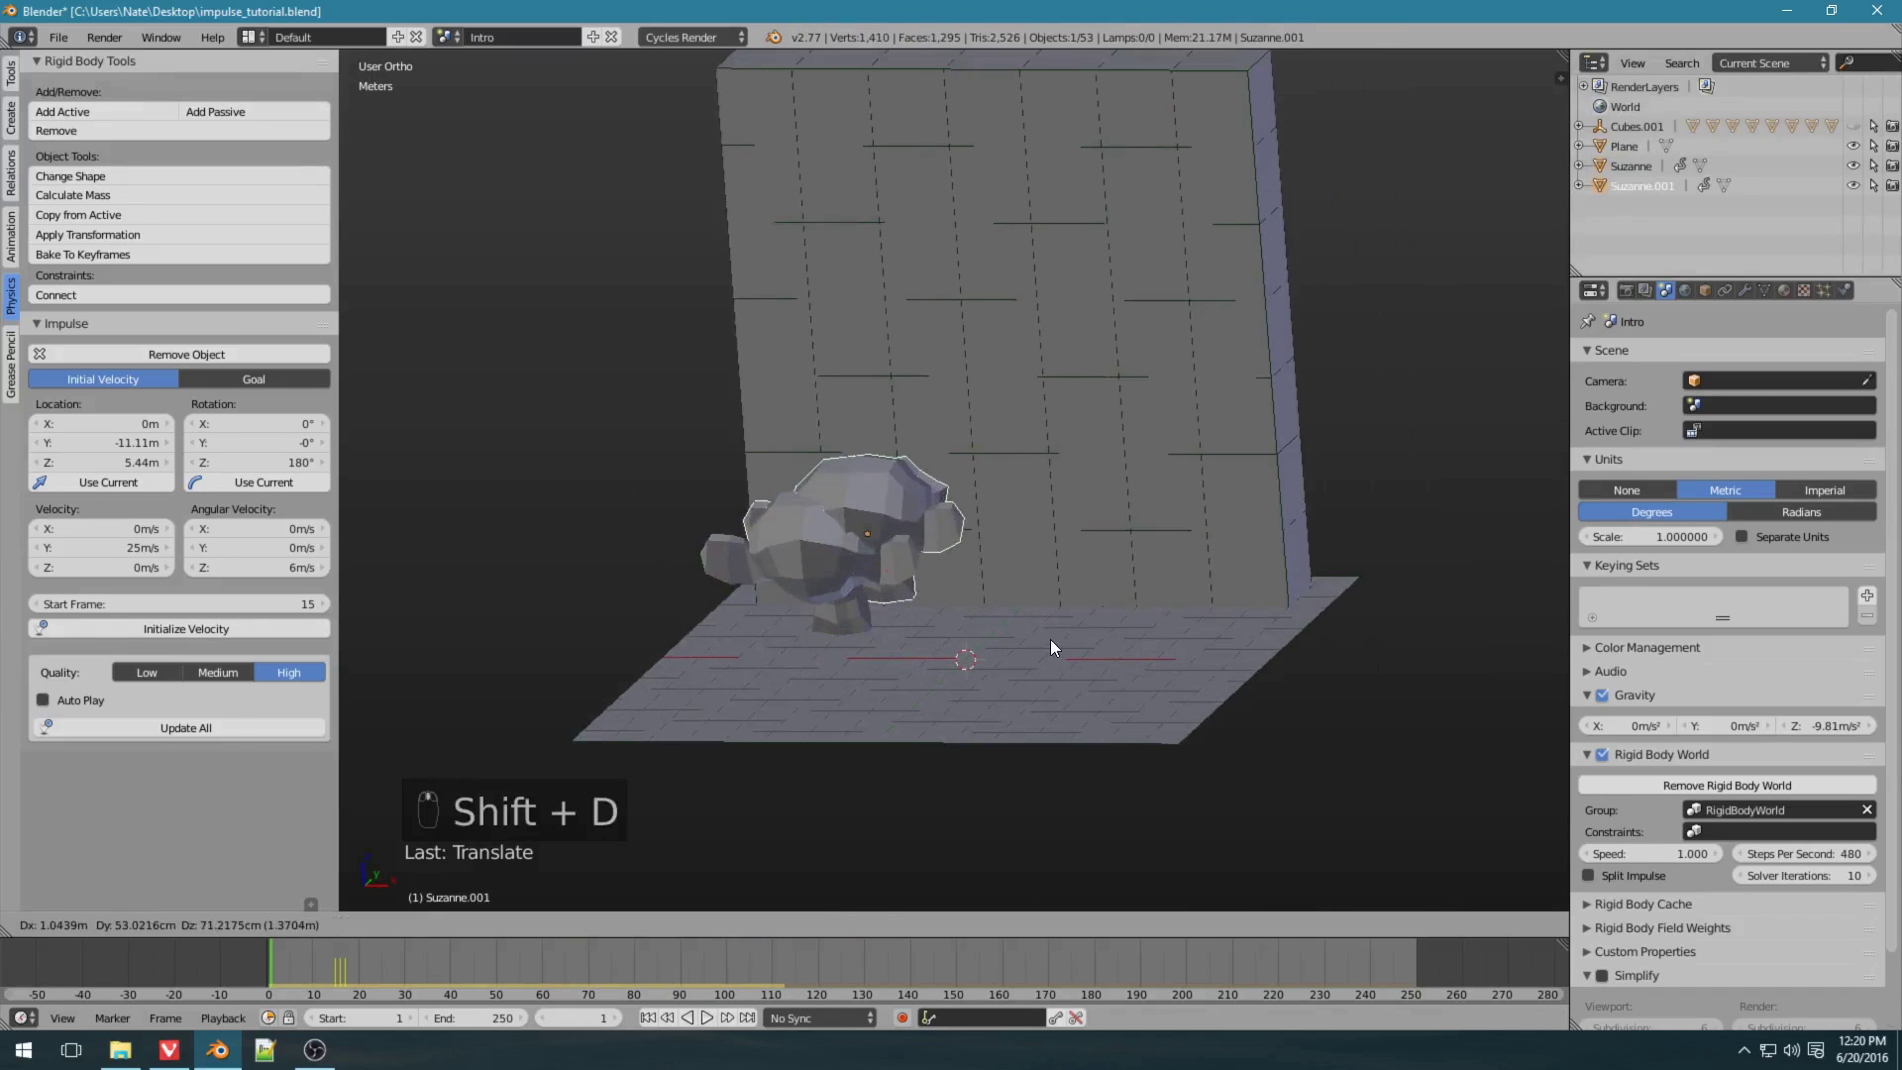
left_click(1278, 461)
Store the copy's location as its launch point and rotate it to 207.47° about Z.
middle_click_drag(1280, 456, 872, 535)
left_click(105, 482)
middle_click_drag(595, 614, 878, 650)
key("r")
key("z")
left_click(1190, 689)
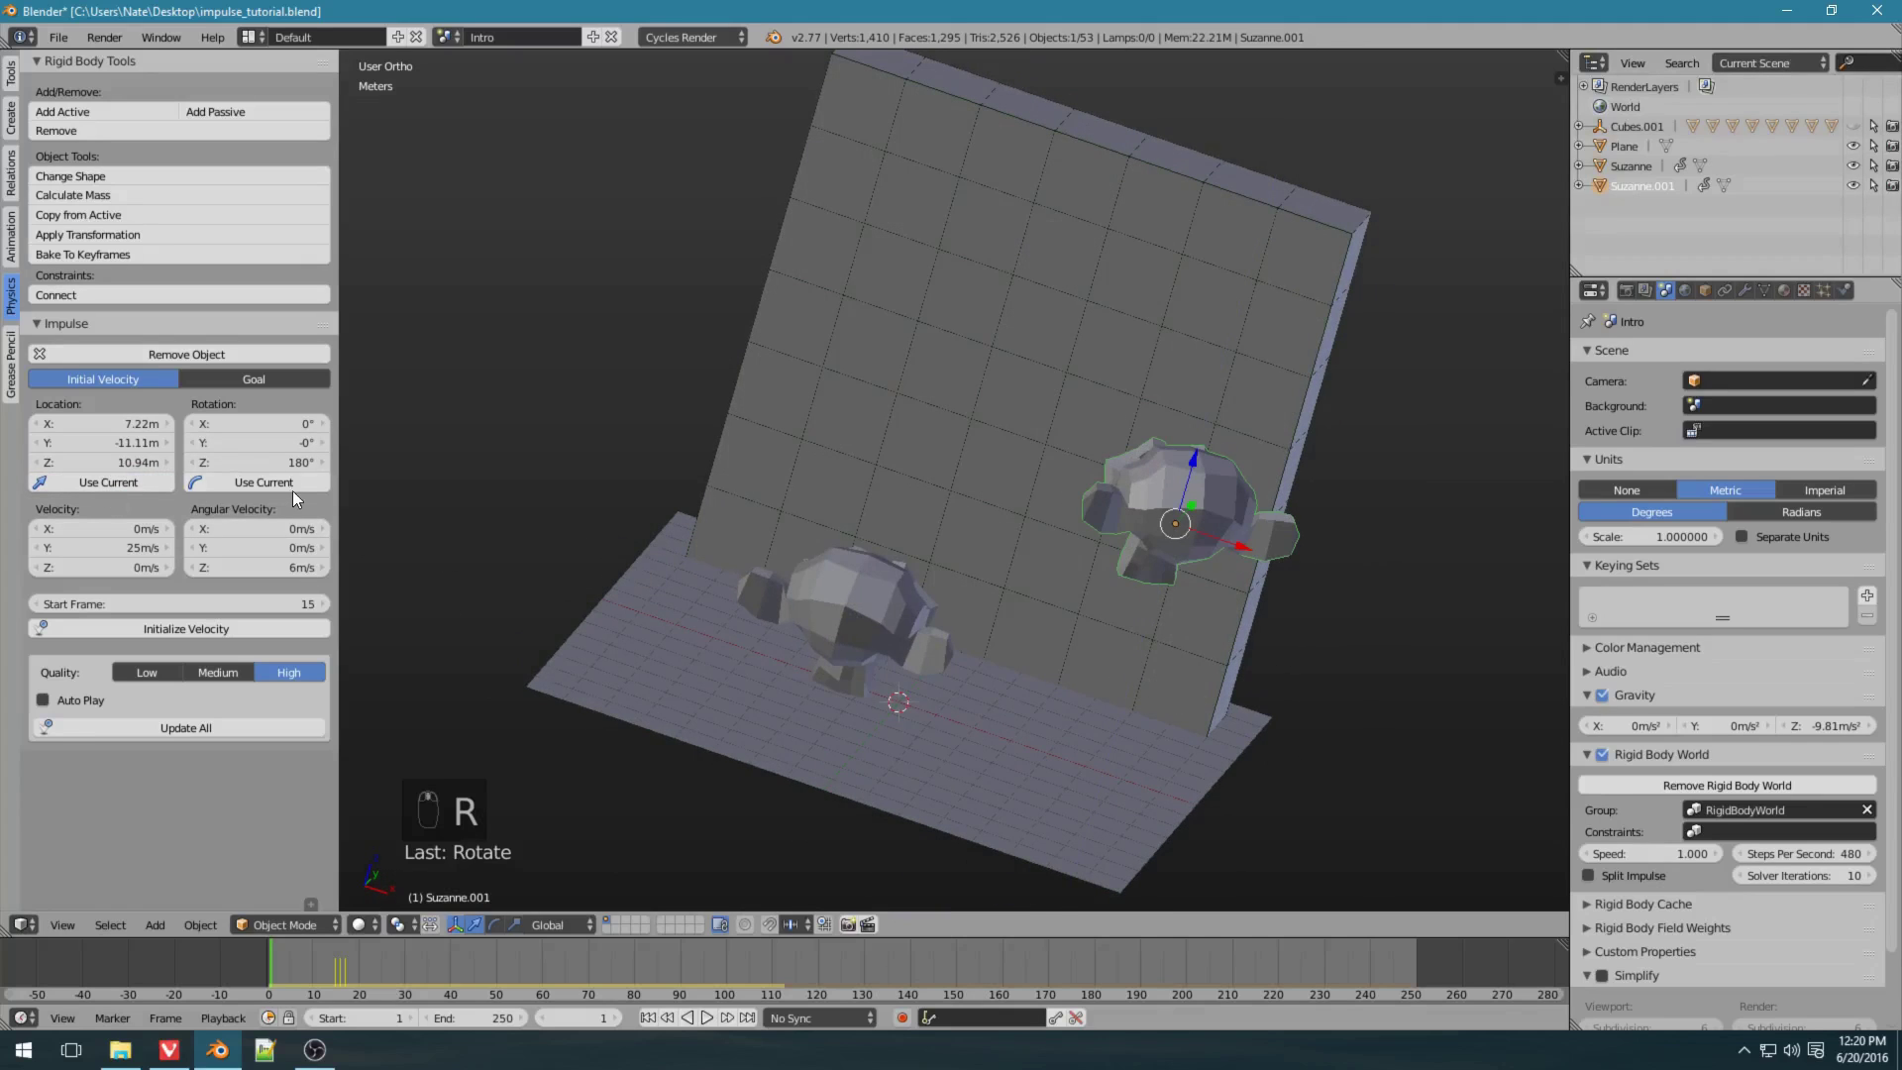
middle_click_drag(420, 541, 836, 602)
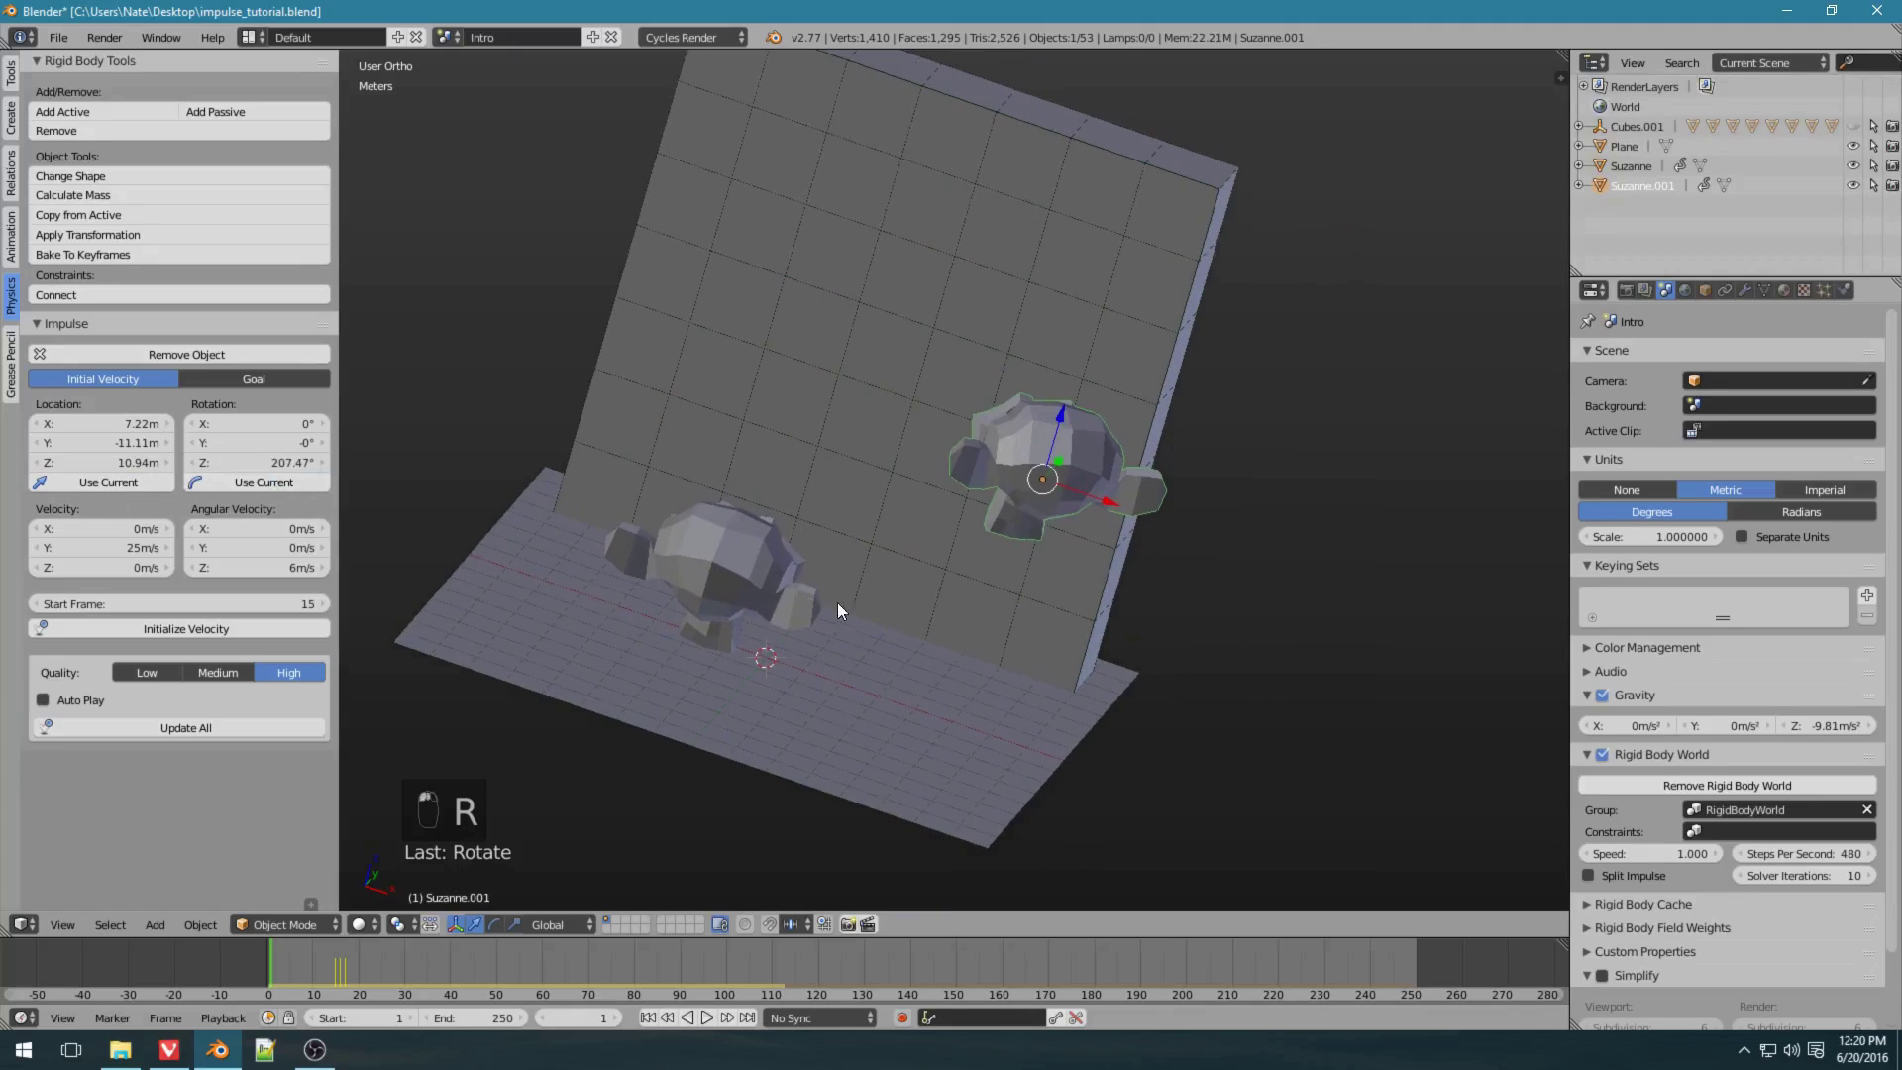
Give the copy launch velocities X -8 m/s and Y 20 m/s, starting at frame 5.
left_click(129, 529)
type("-")
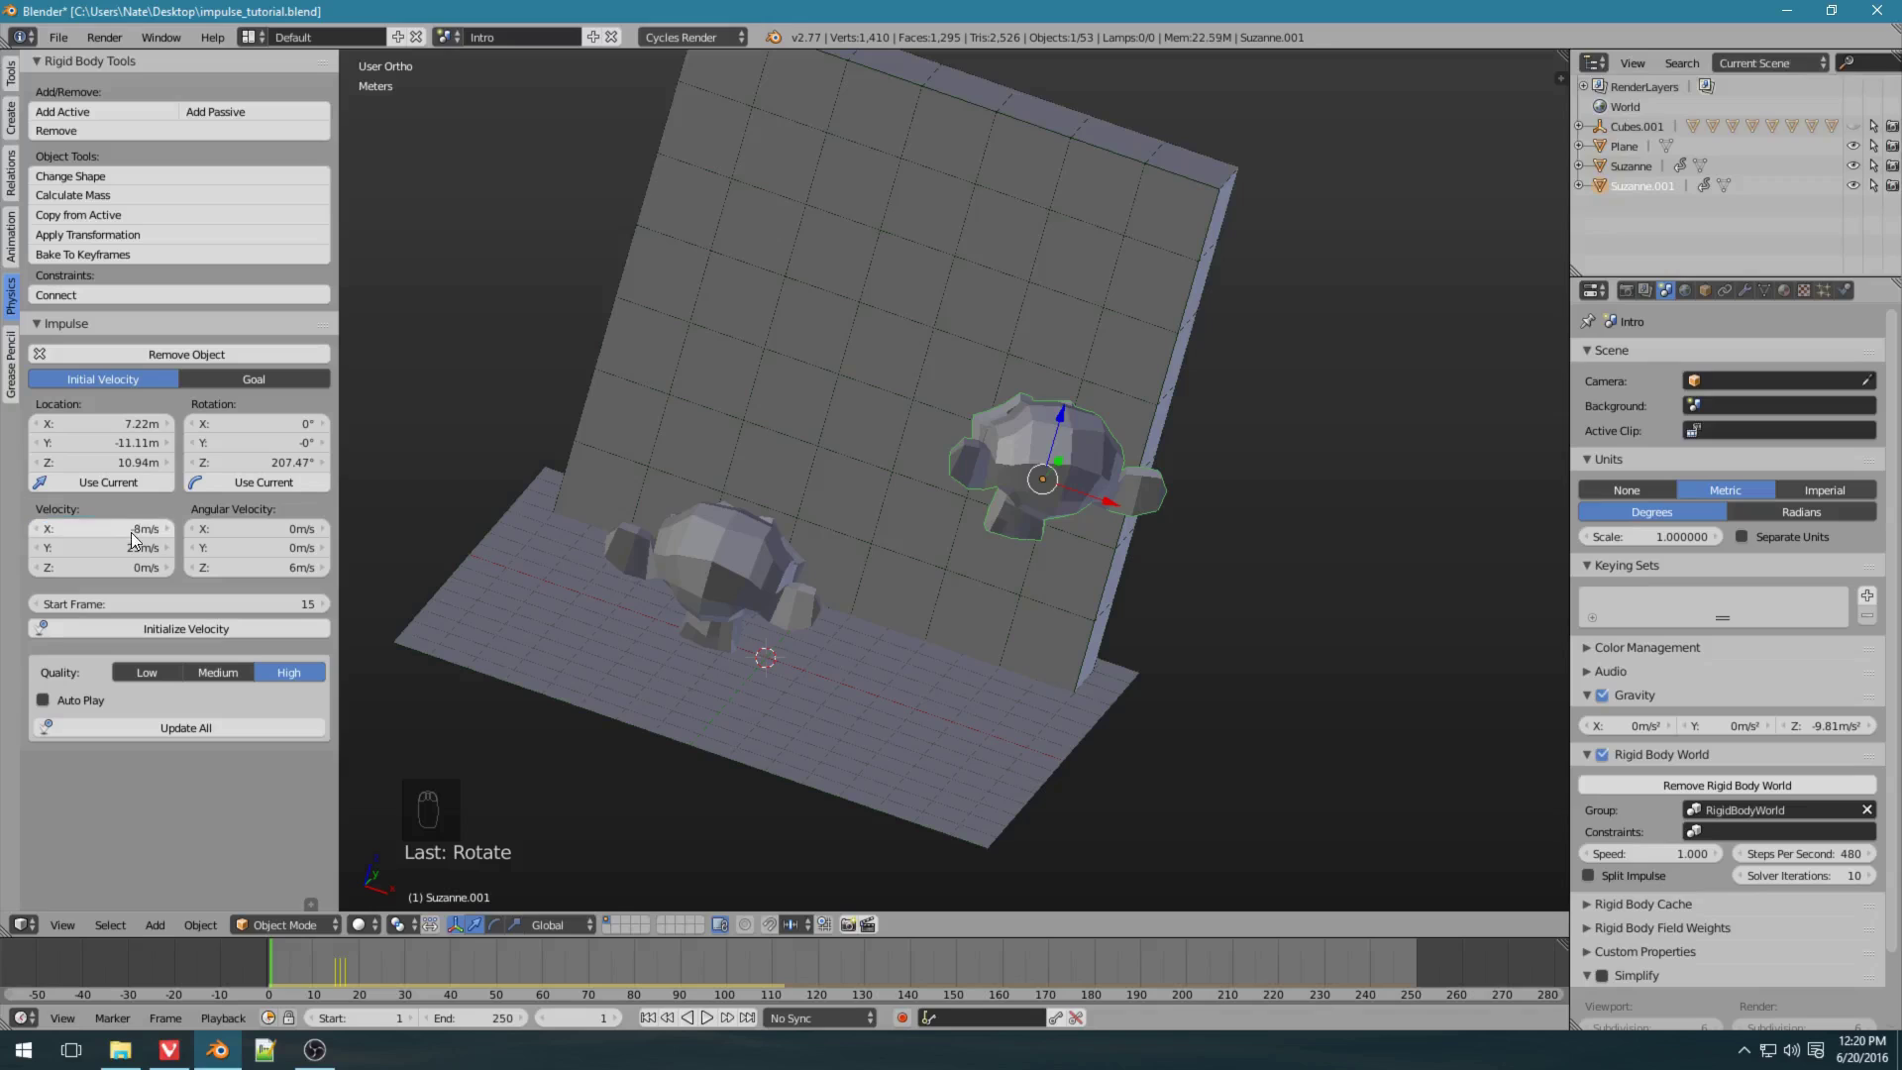
type("8")
key("Tab")
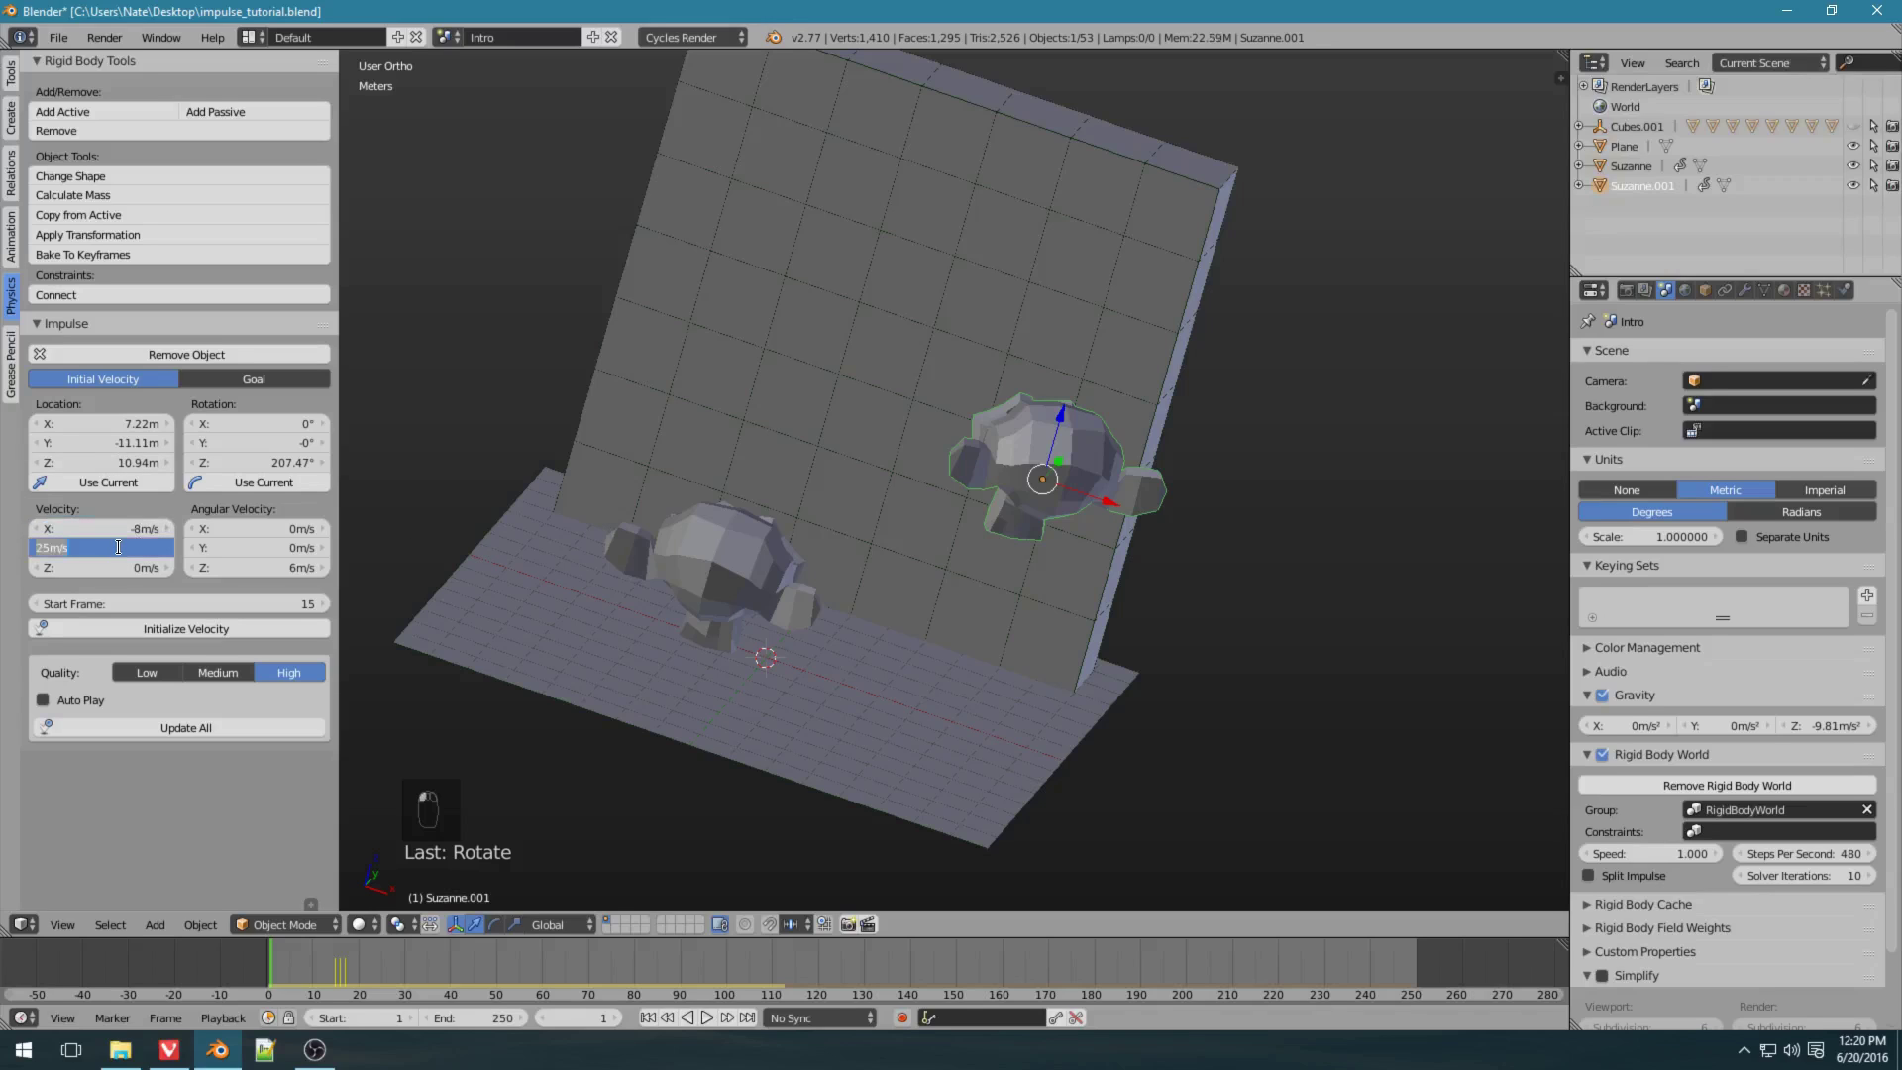
type("20")
key("Return")
left_click(242, 594)
type("5")
key("Return")
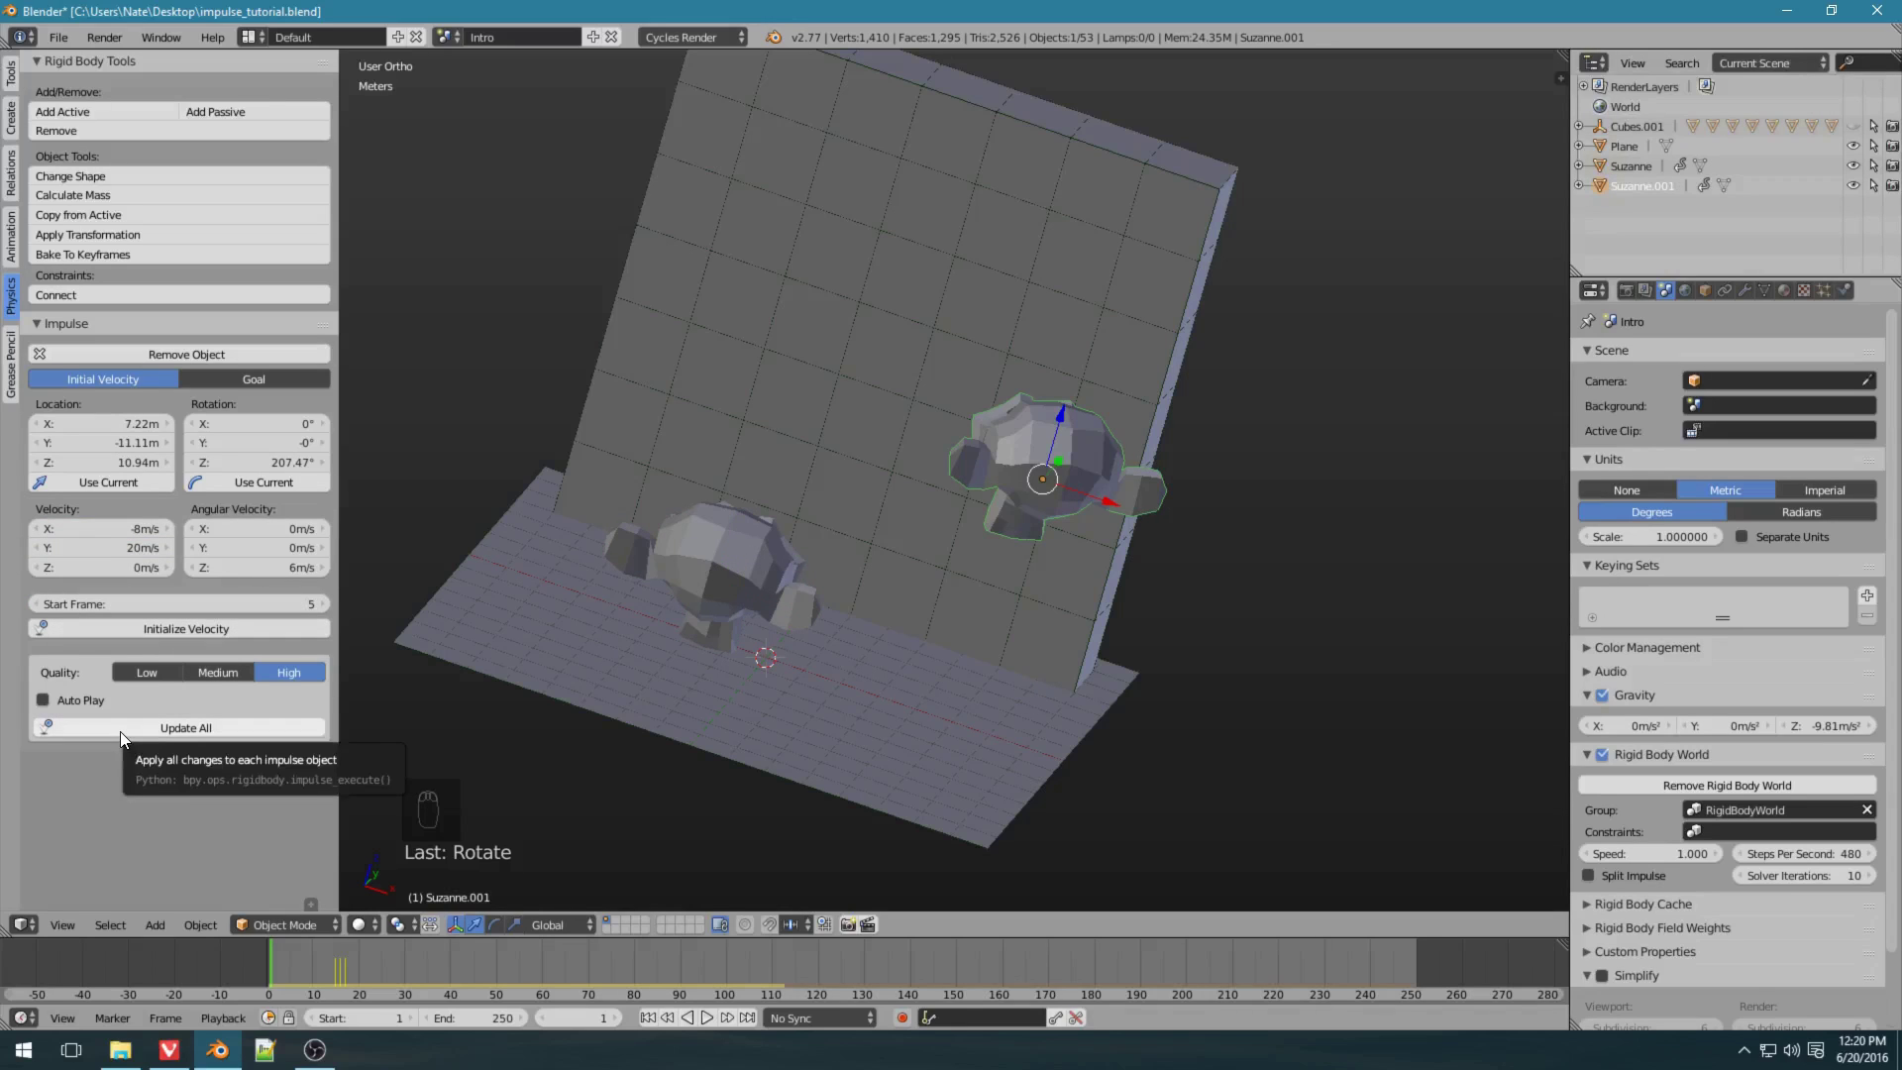
Update all Impulse objects and test-play both launches, rewinding to frame 1.
left_click(176, 729)
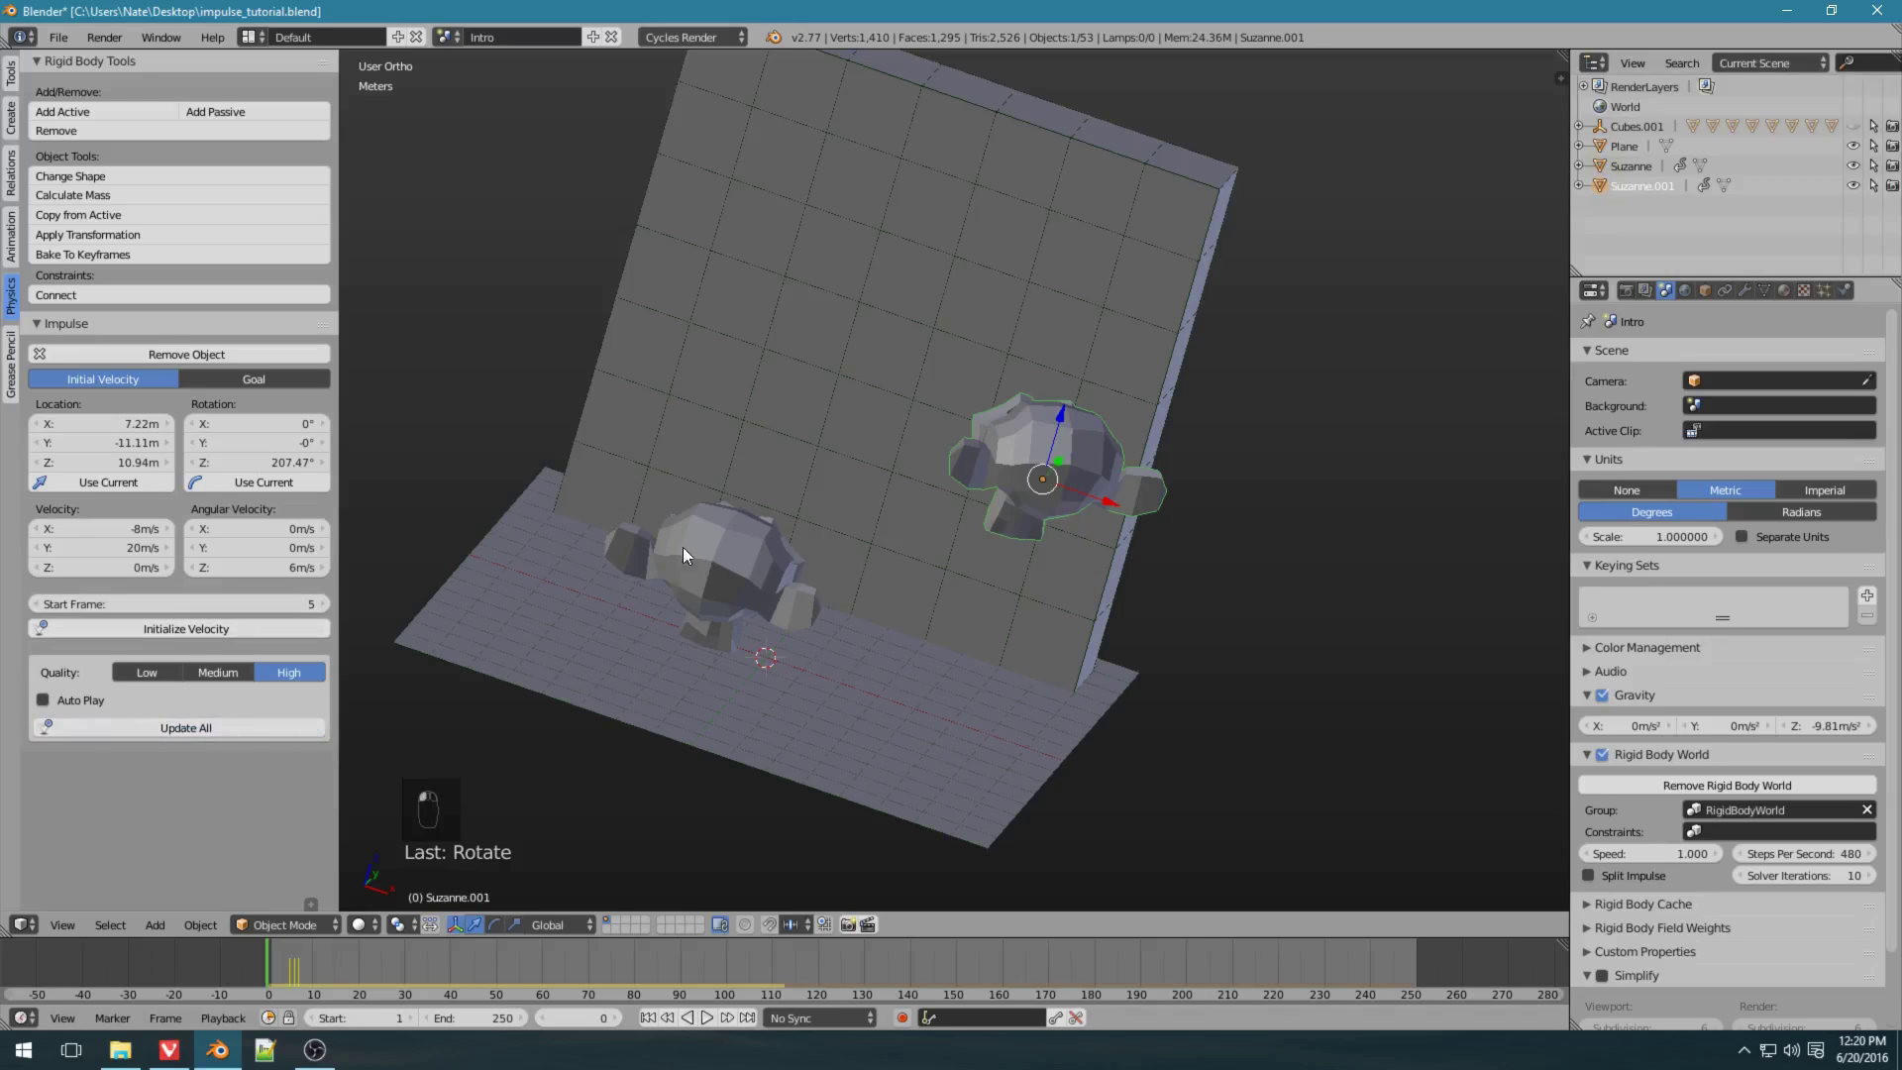
right_click(769, 563)
right_click(1132, 474)
right_click(763, 592)
key("alt+a")
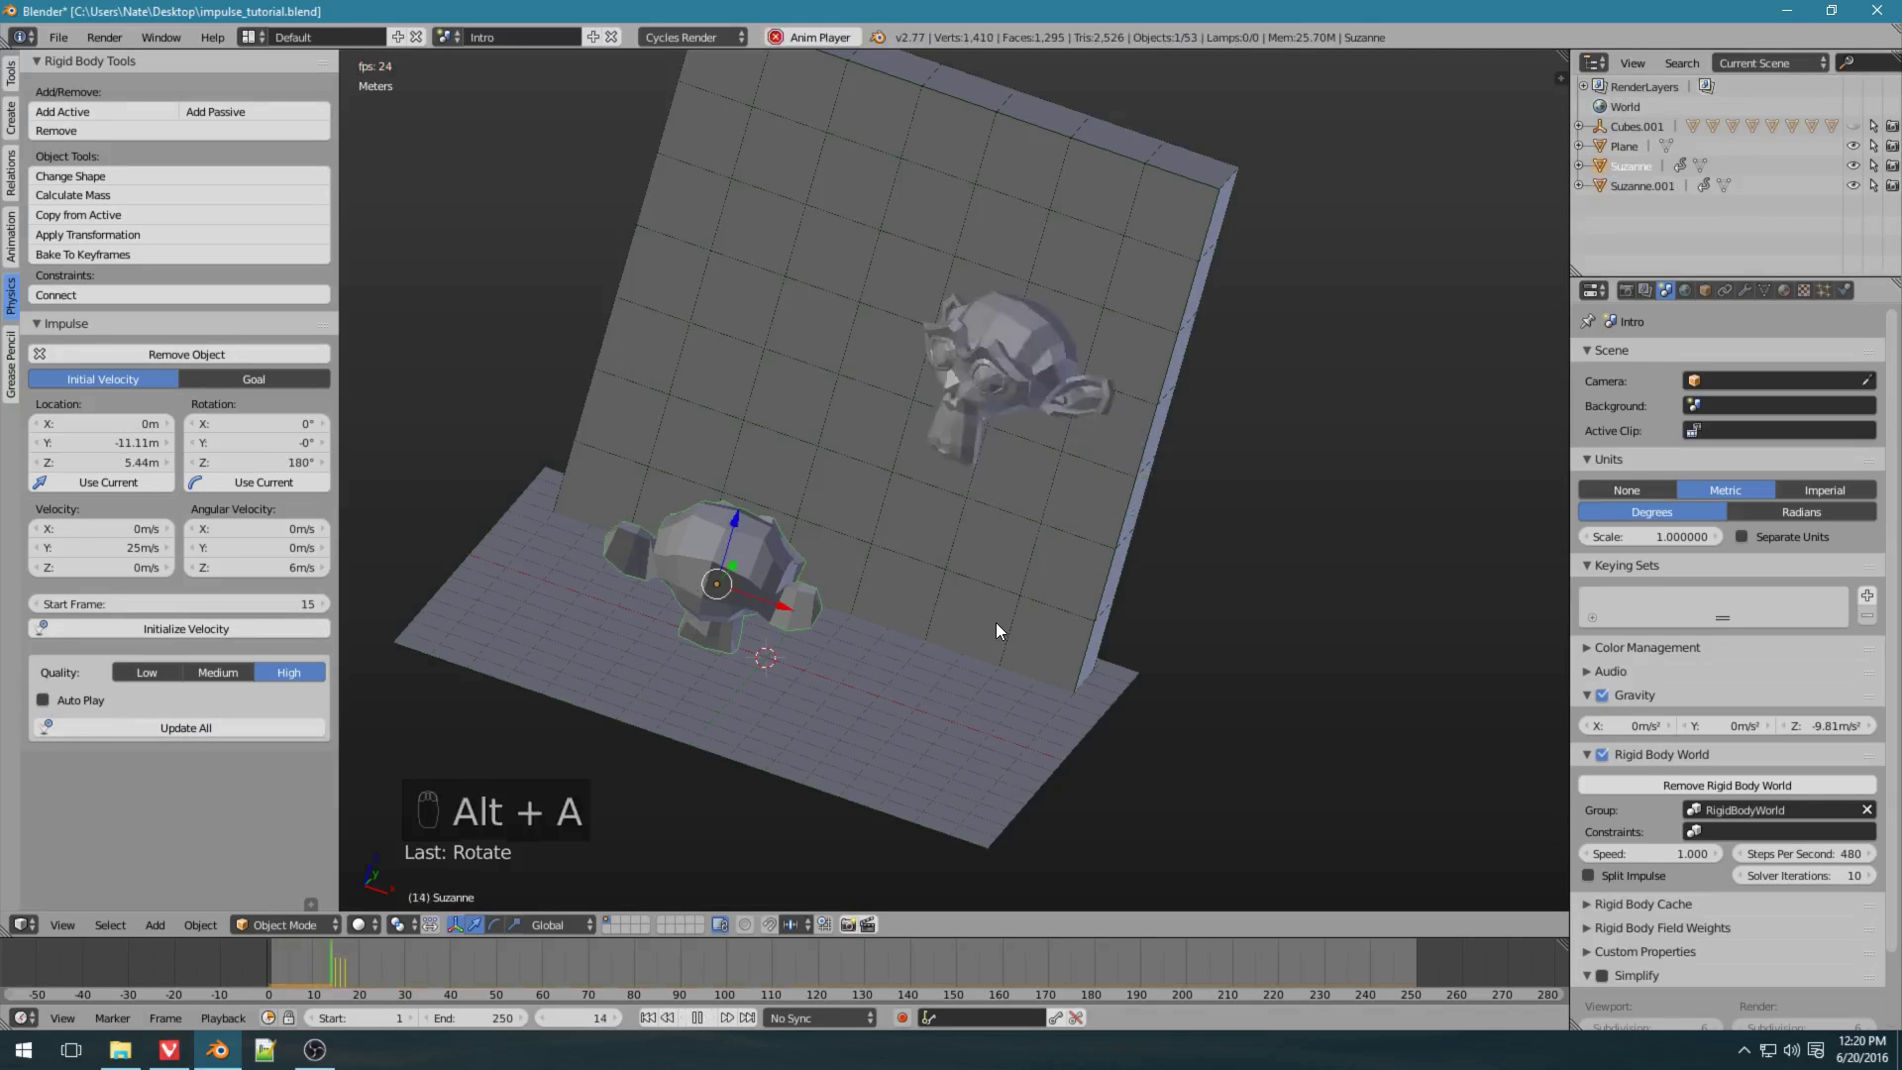
key("alt+a")
key("shift+Left")
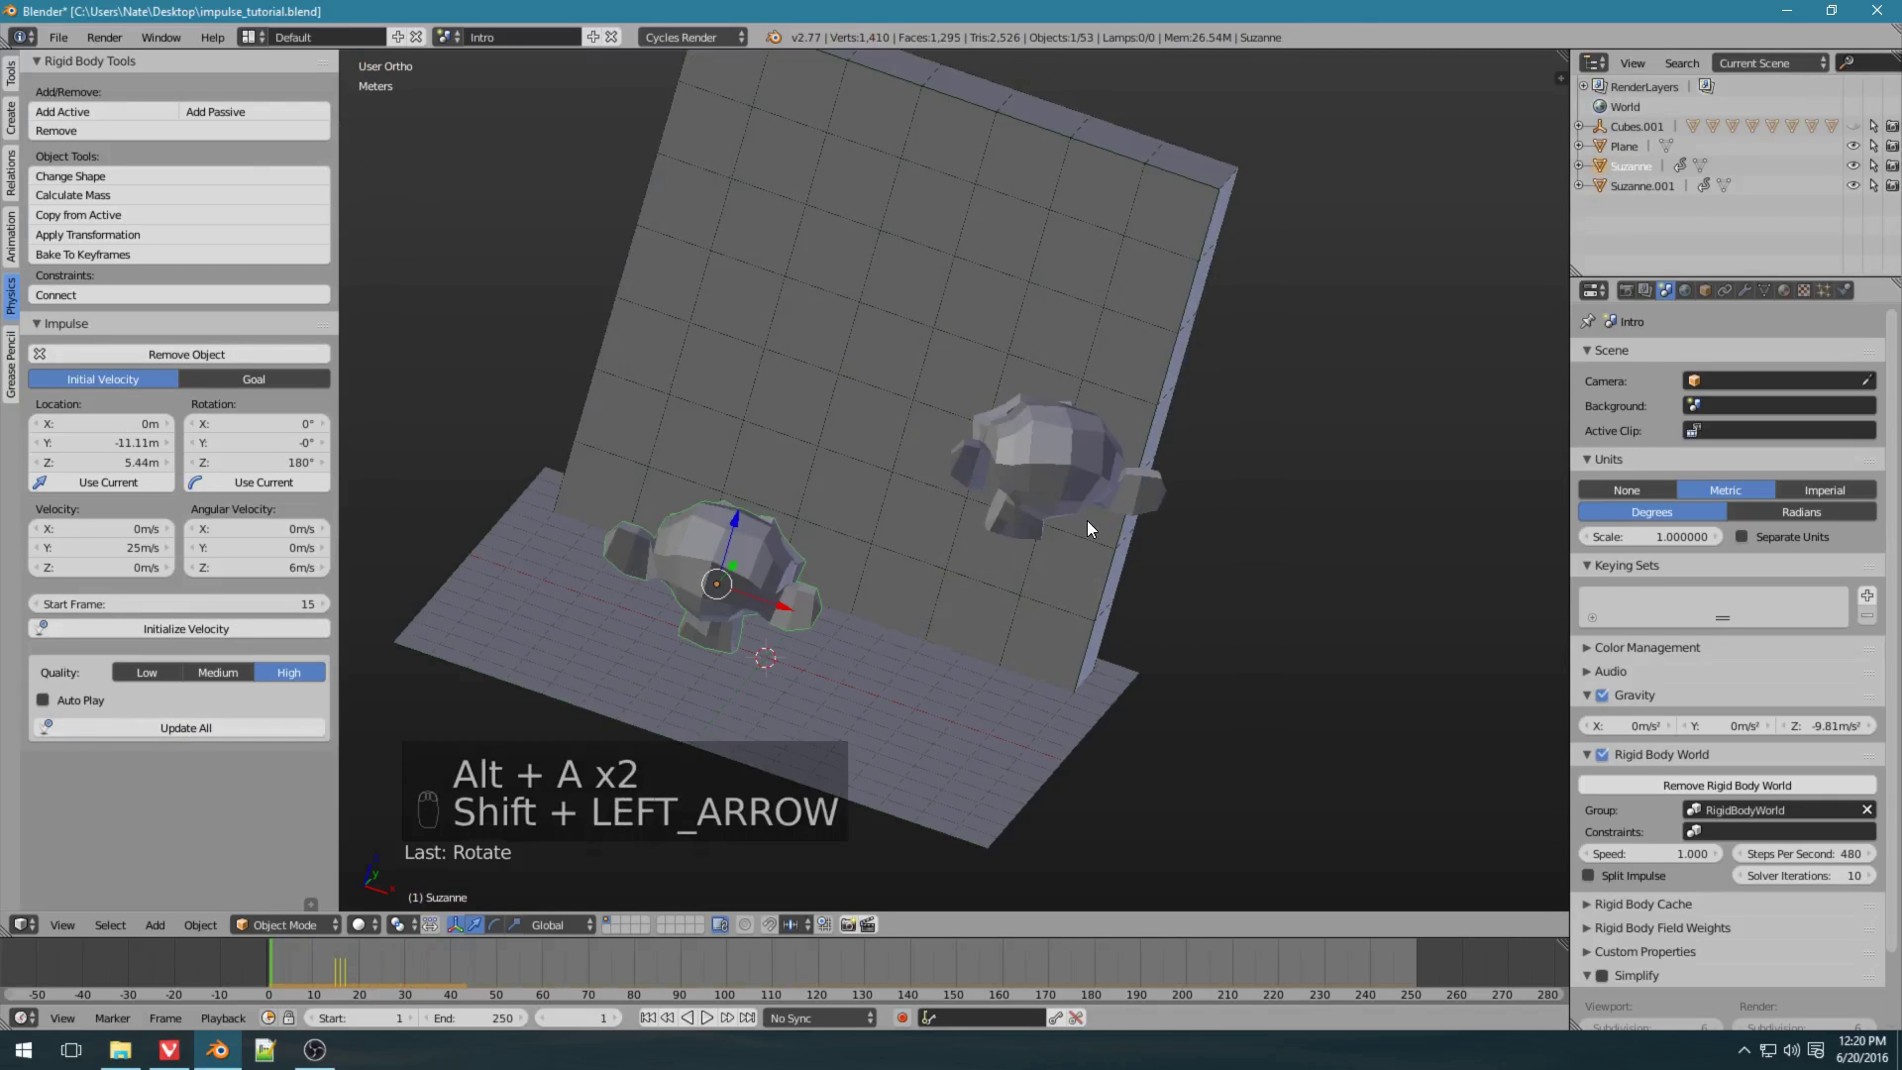
Set Suzanne.001's Z angular velocity to 0, leaving its Z velocity at 0 m/s.
right_click(1068, 490)
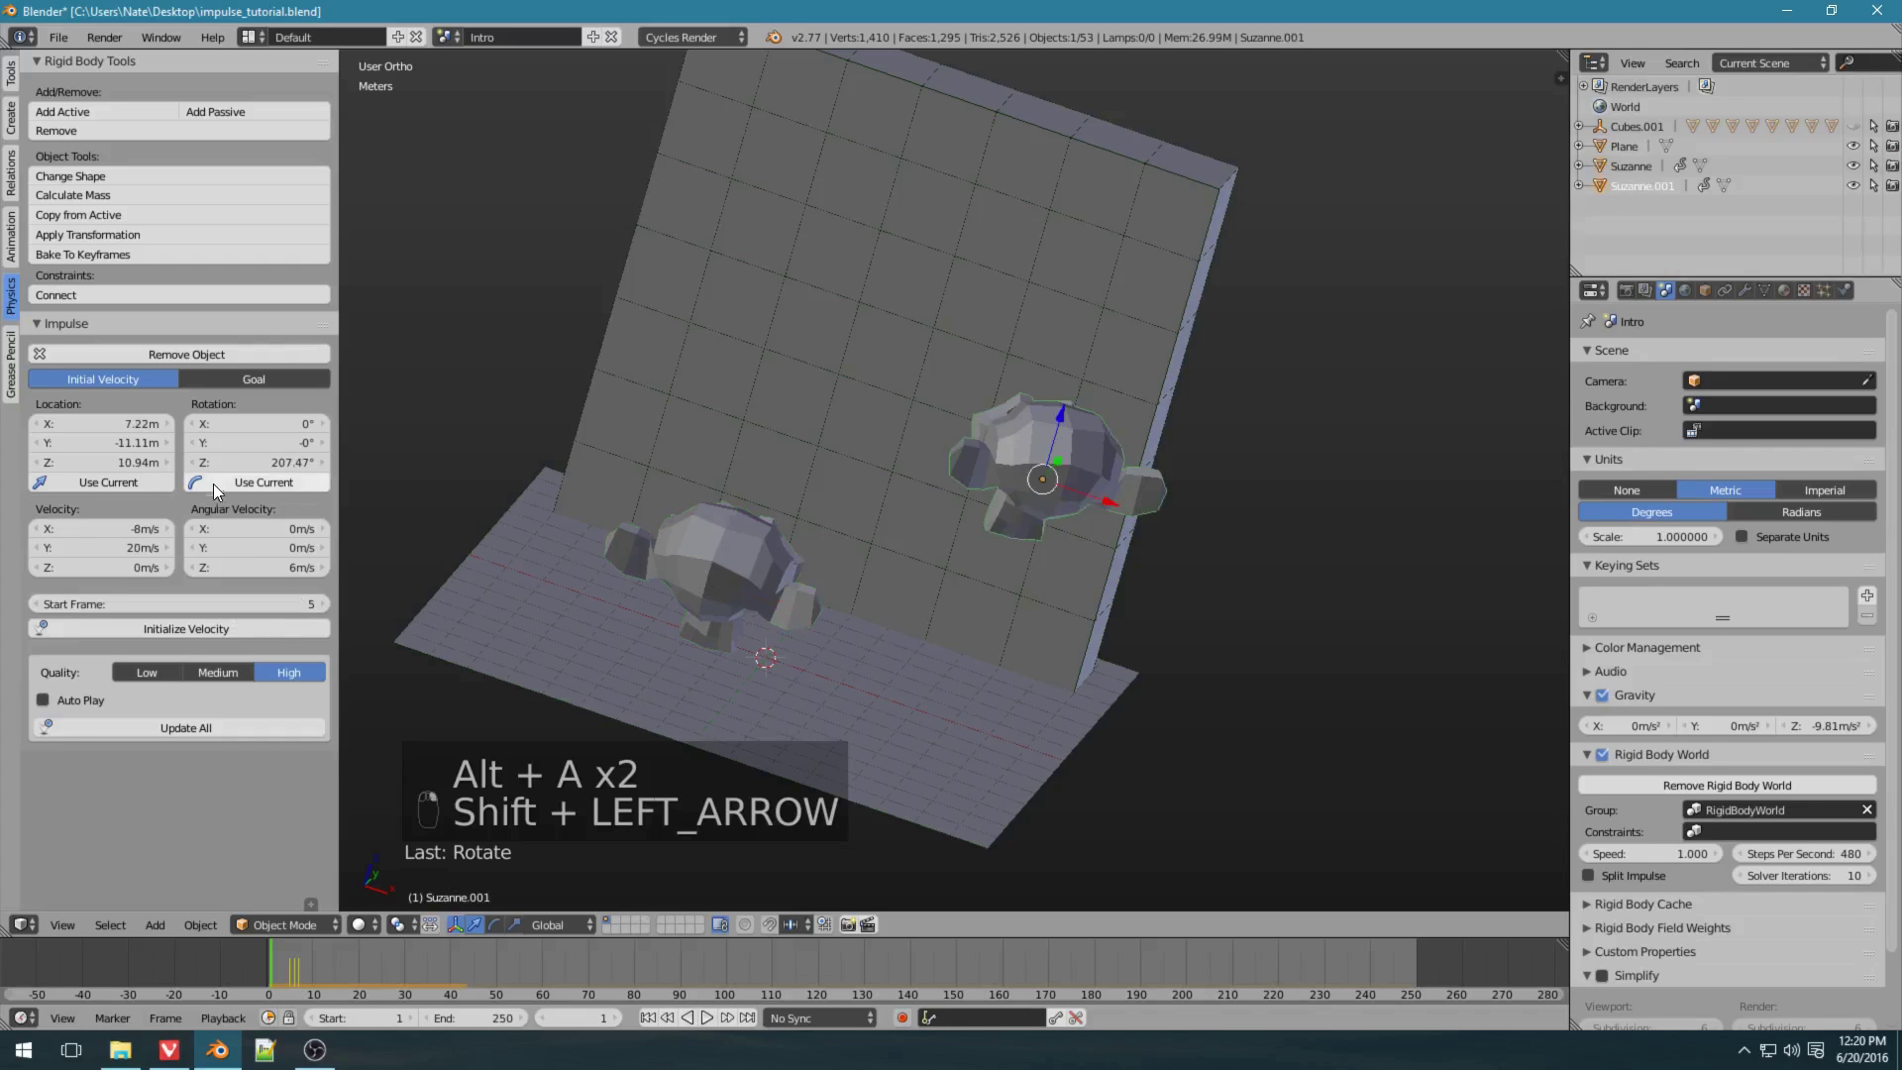
left_click(255, 567)
type("0")
key("Return")
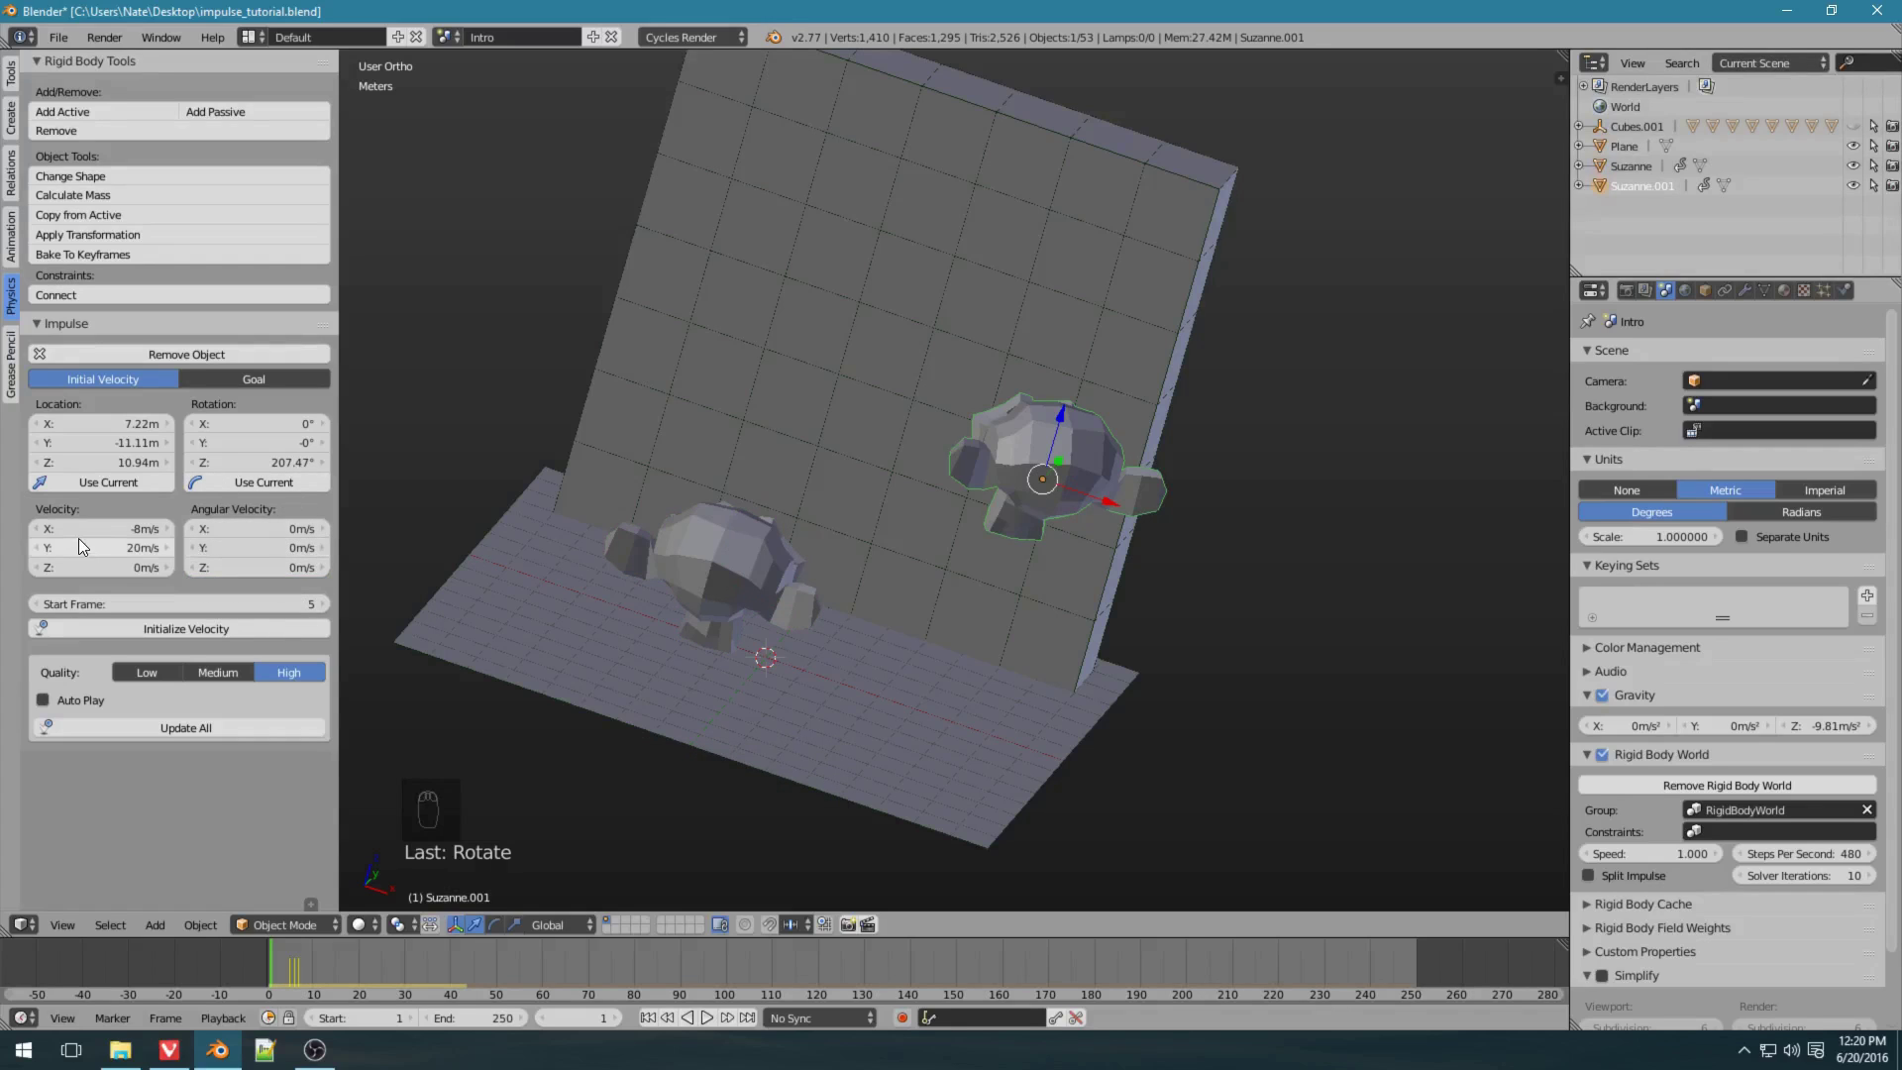
left_click(88, 564)
key("Return")
Raise the original Suzanne to 6.53 m, update her launch location and preview it.
right_click(650, 624)
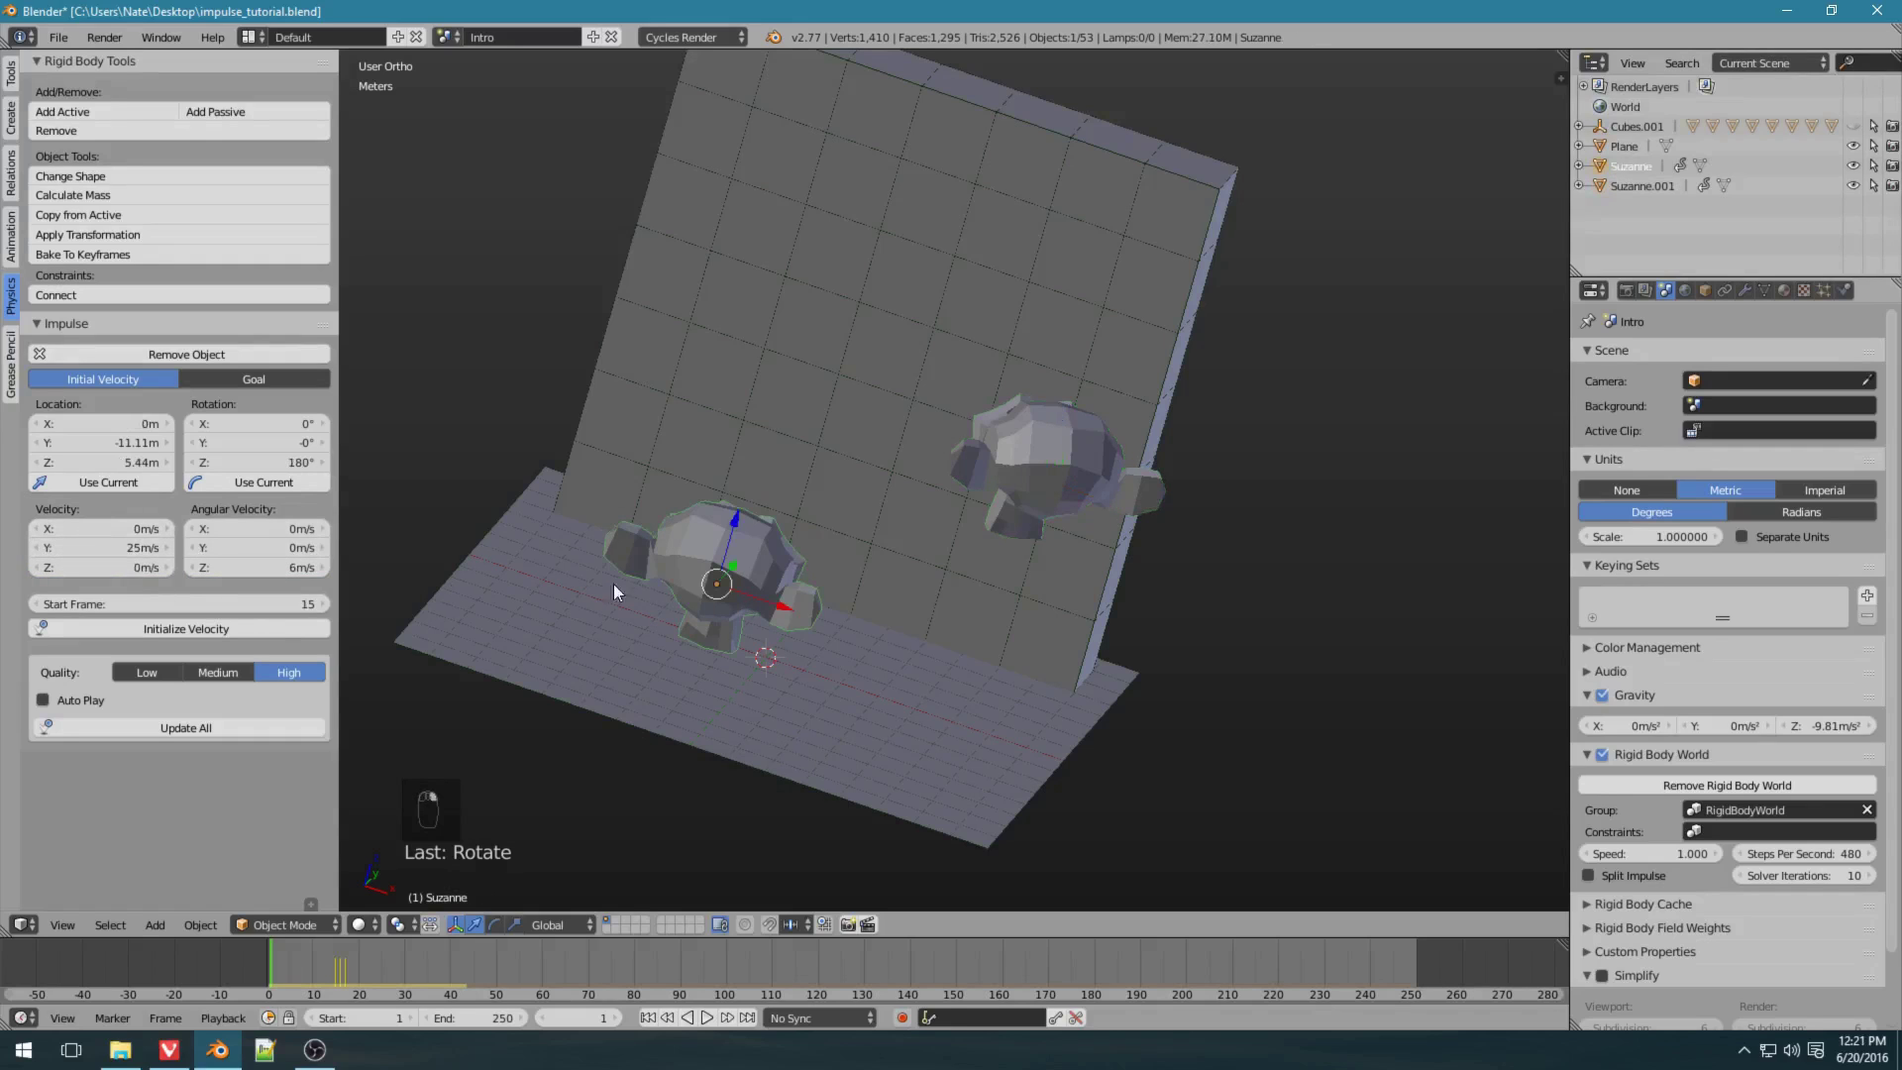
key("g")
left_click(758, 593)
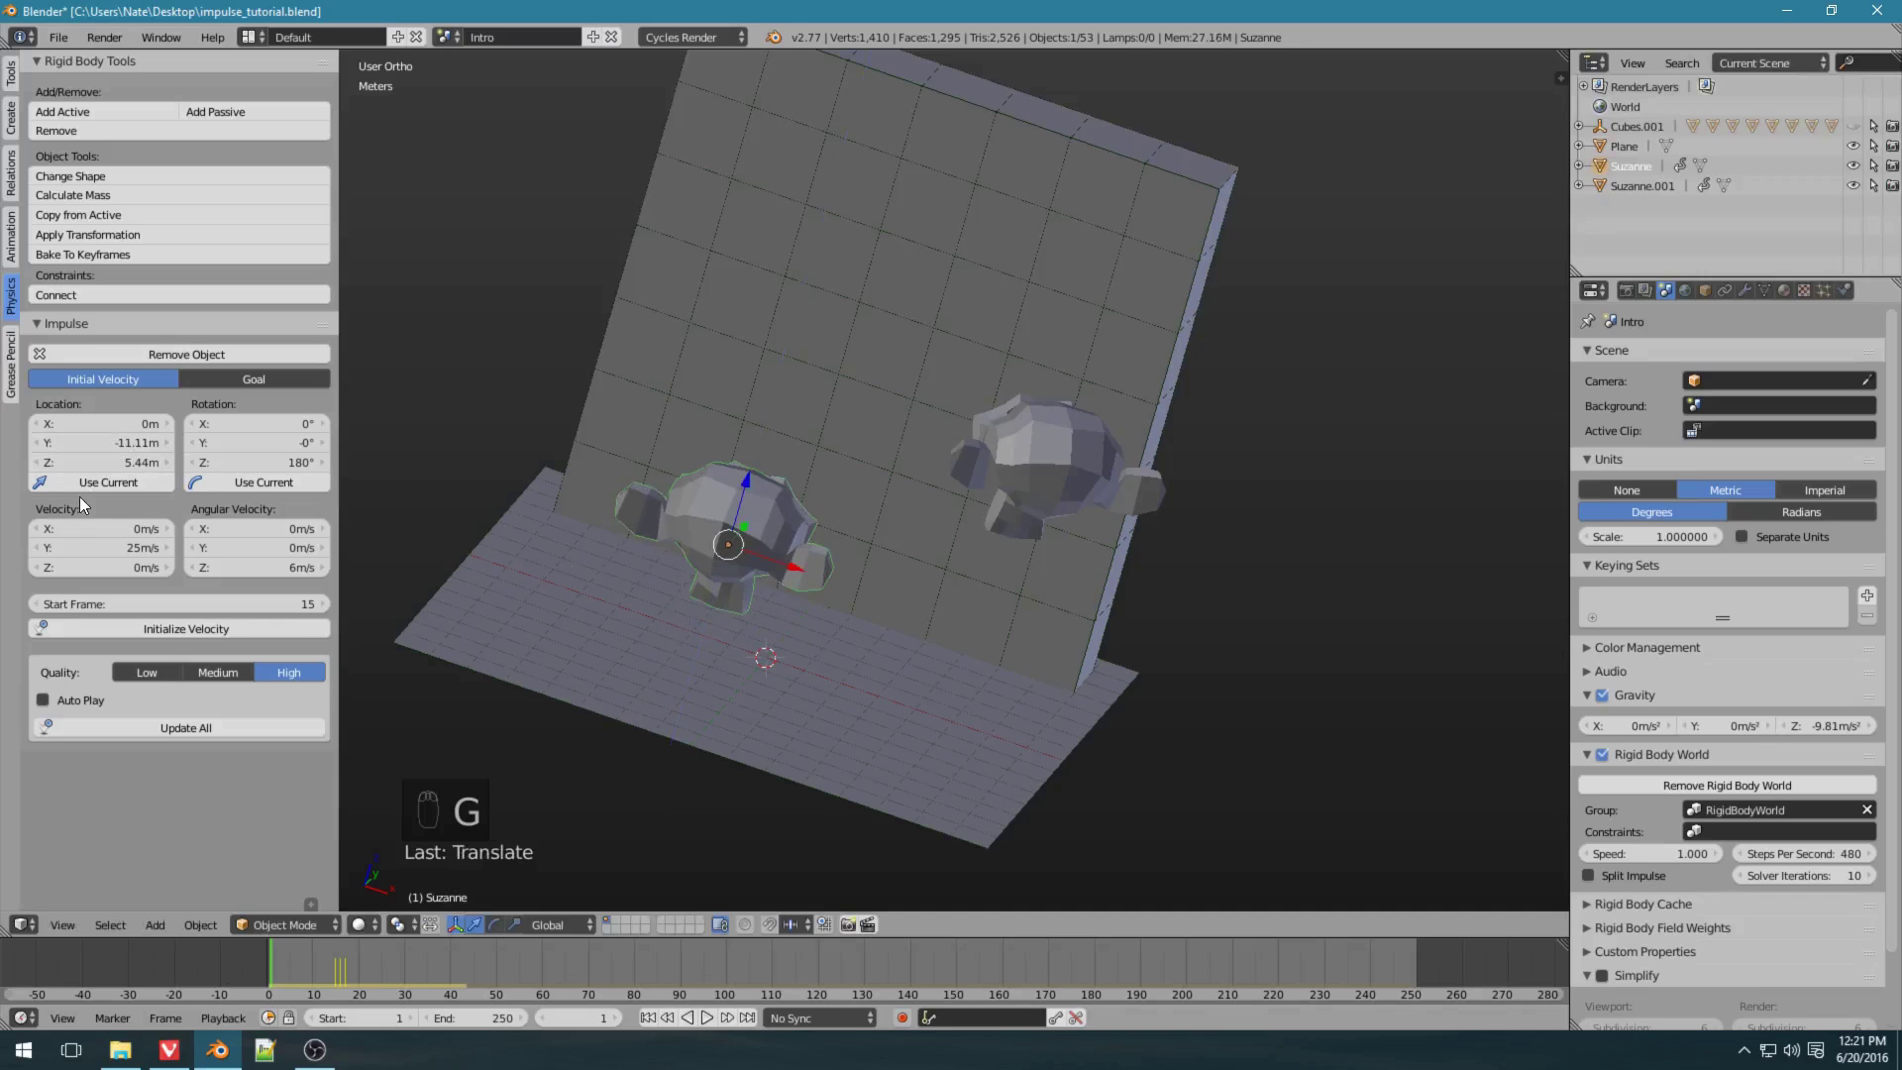
left_click(210, 724)
key("alt+a")
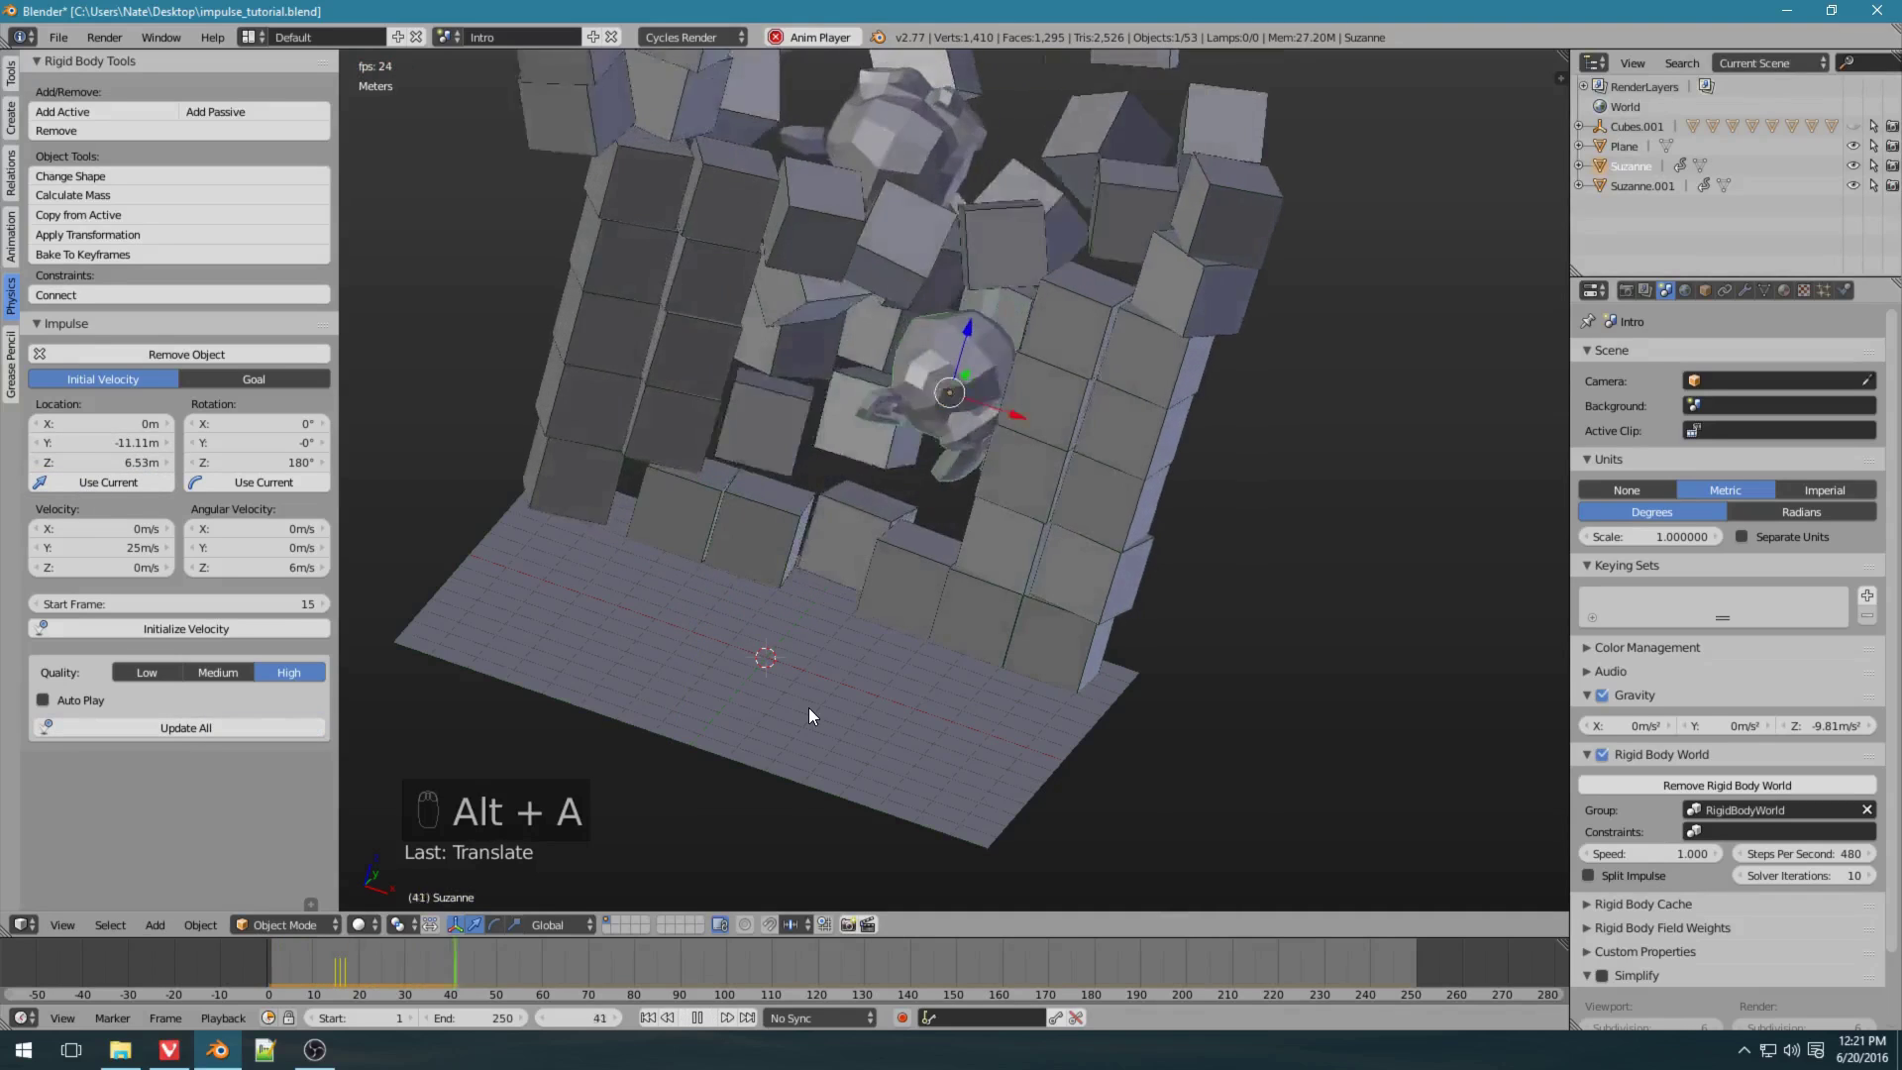
key("alt+a")
key("shift+Left")
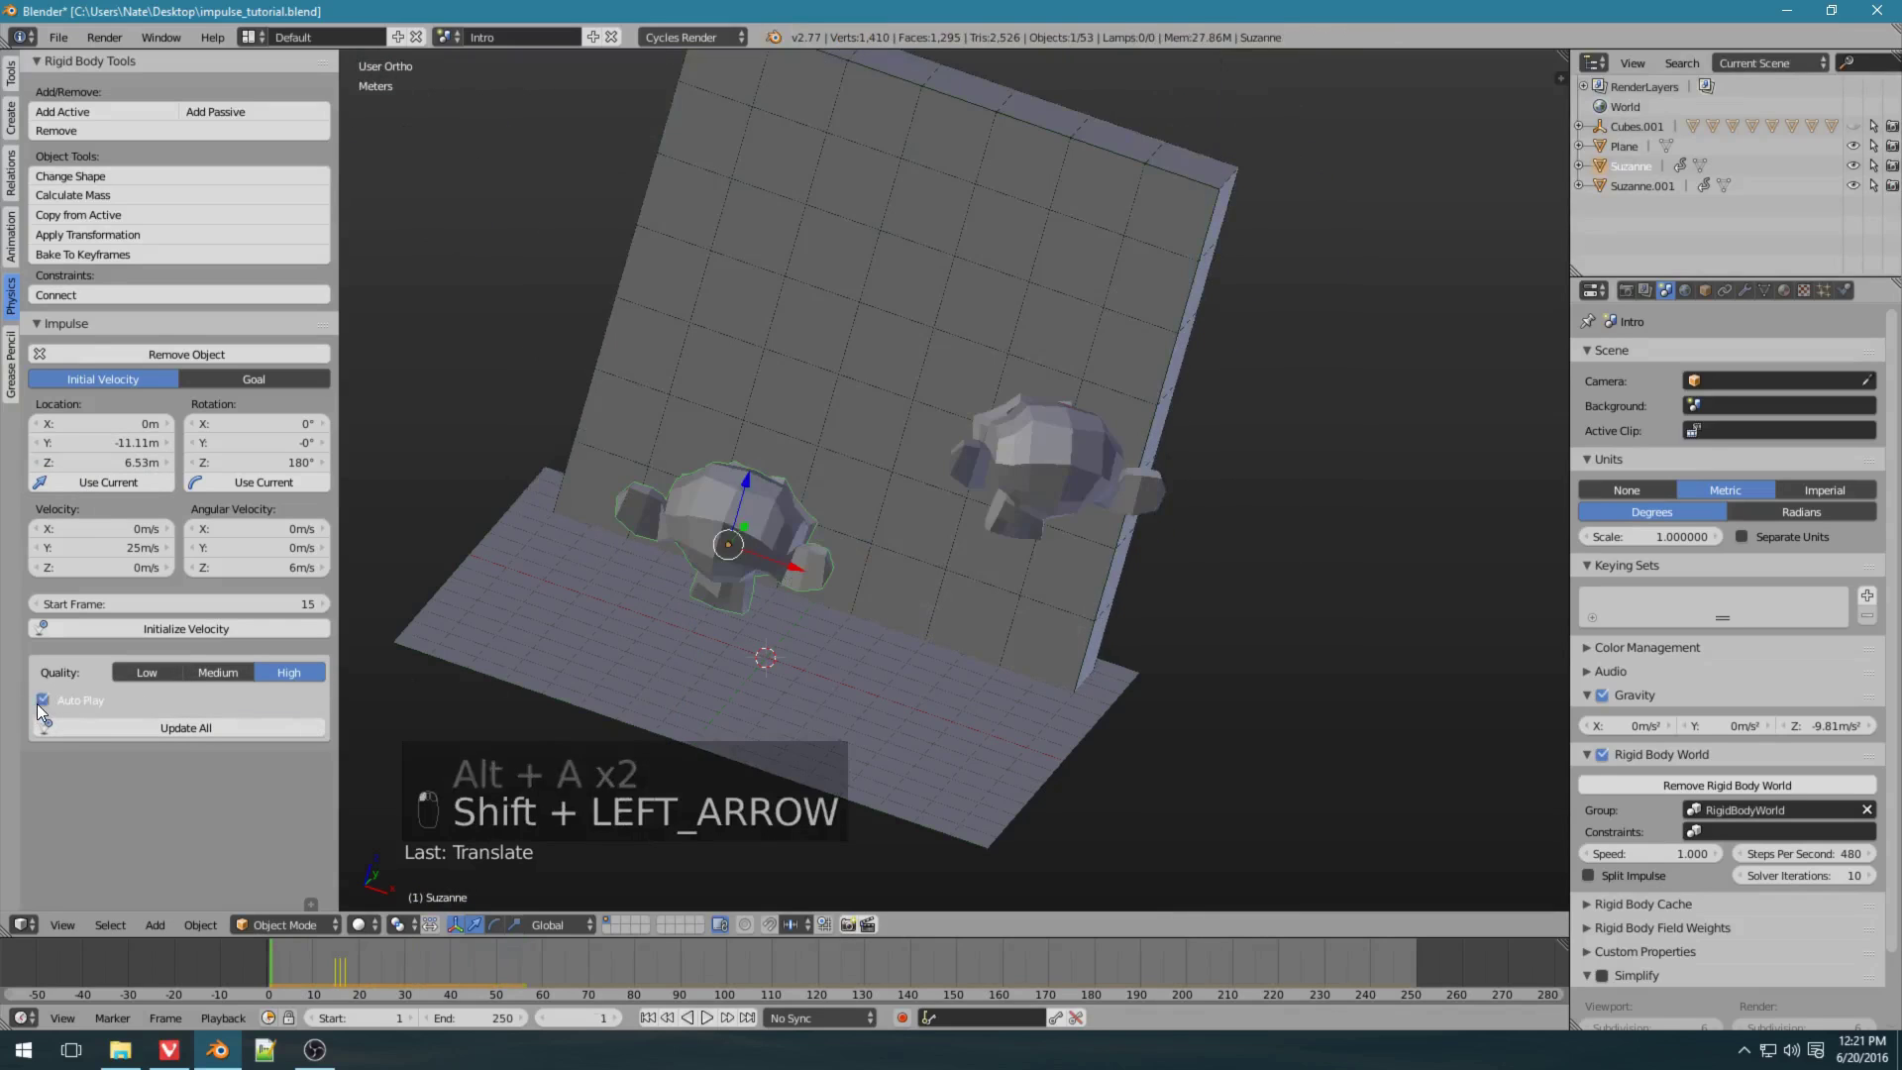
Enable Auto Play and update all impulses so the launches replay automatically.
left_click(40, 702)
left_click(210, 728)
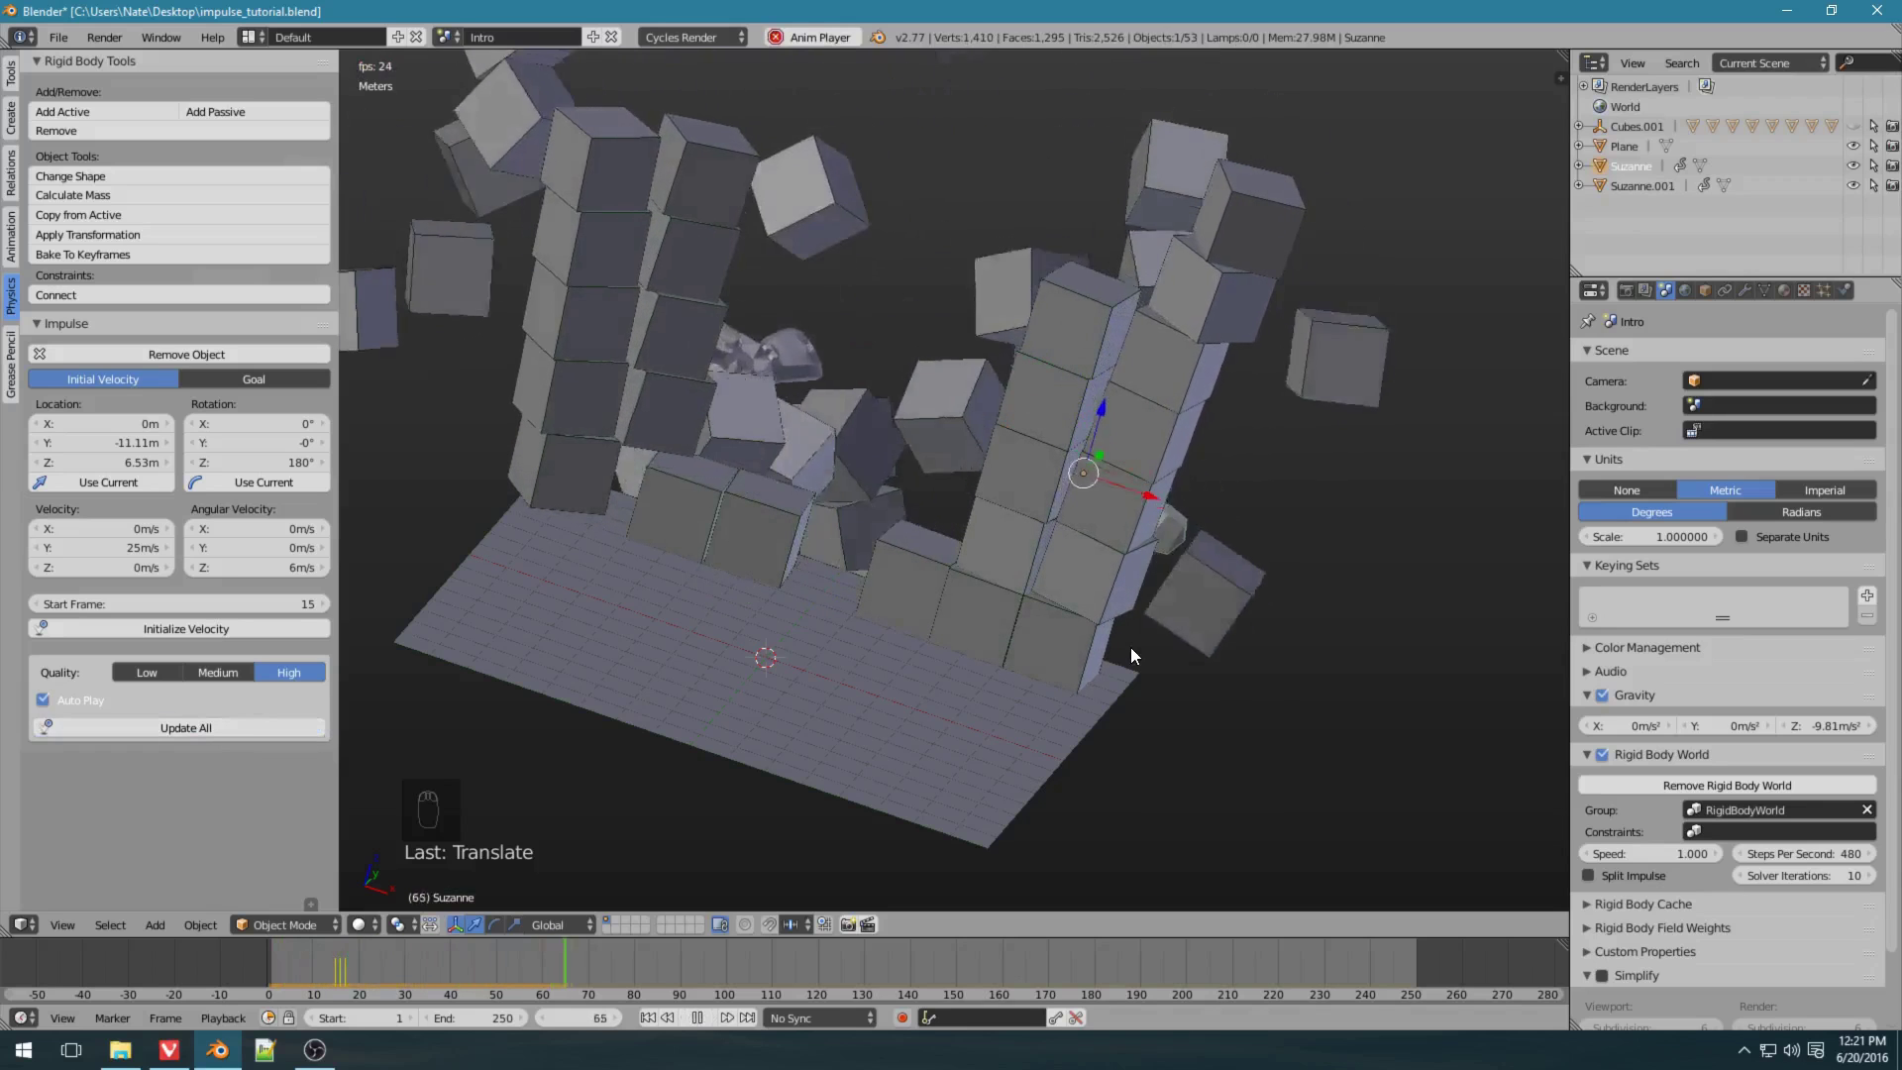
middle_click_drag(1132, 646, 1053, 662)
key("alt+a")
key("shift+Left")
middle_click_drag(594, 476, 727, 478)
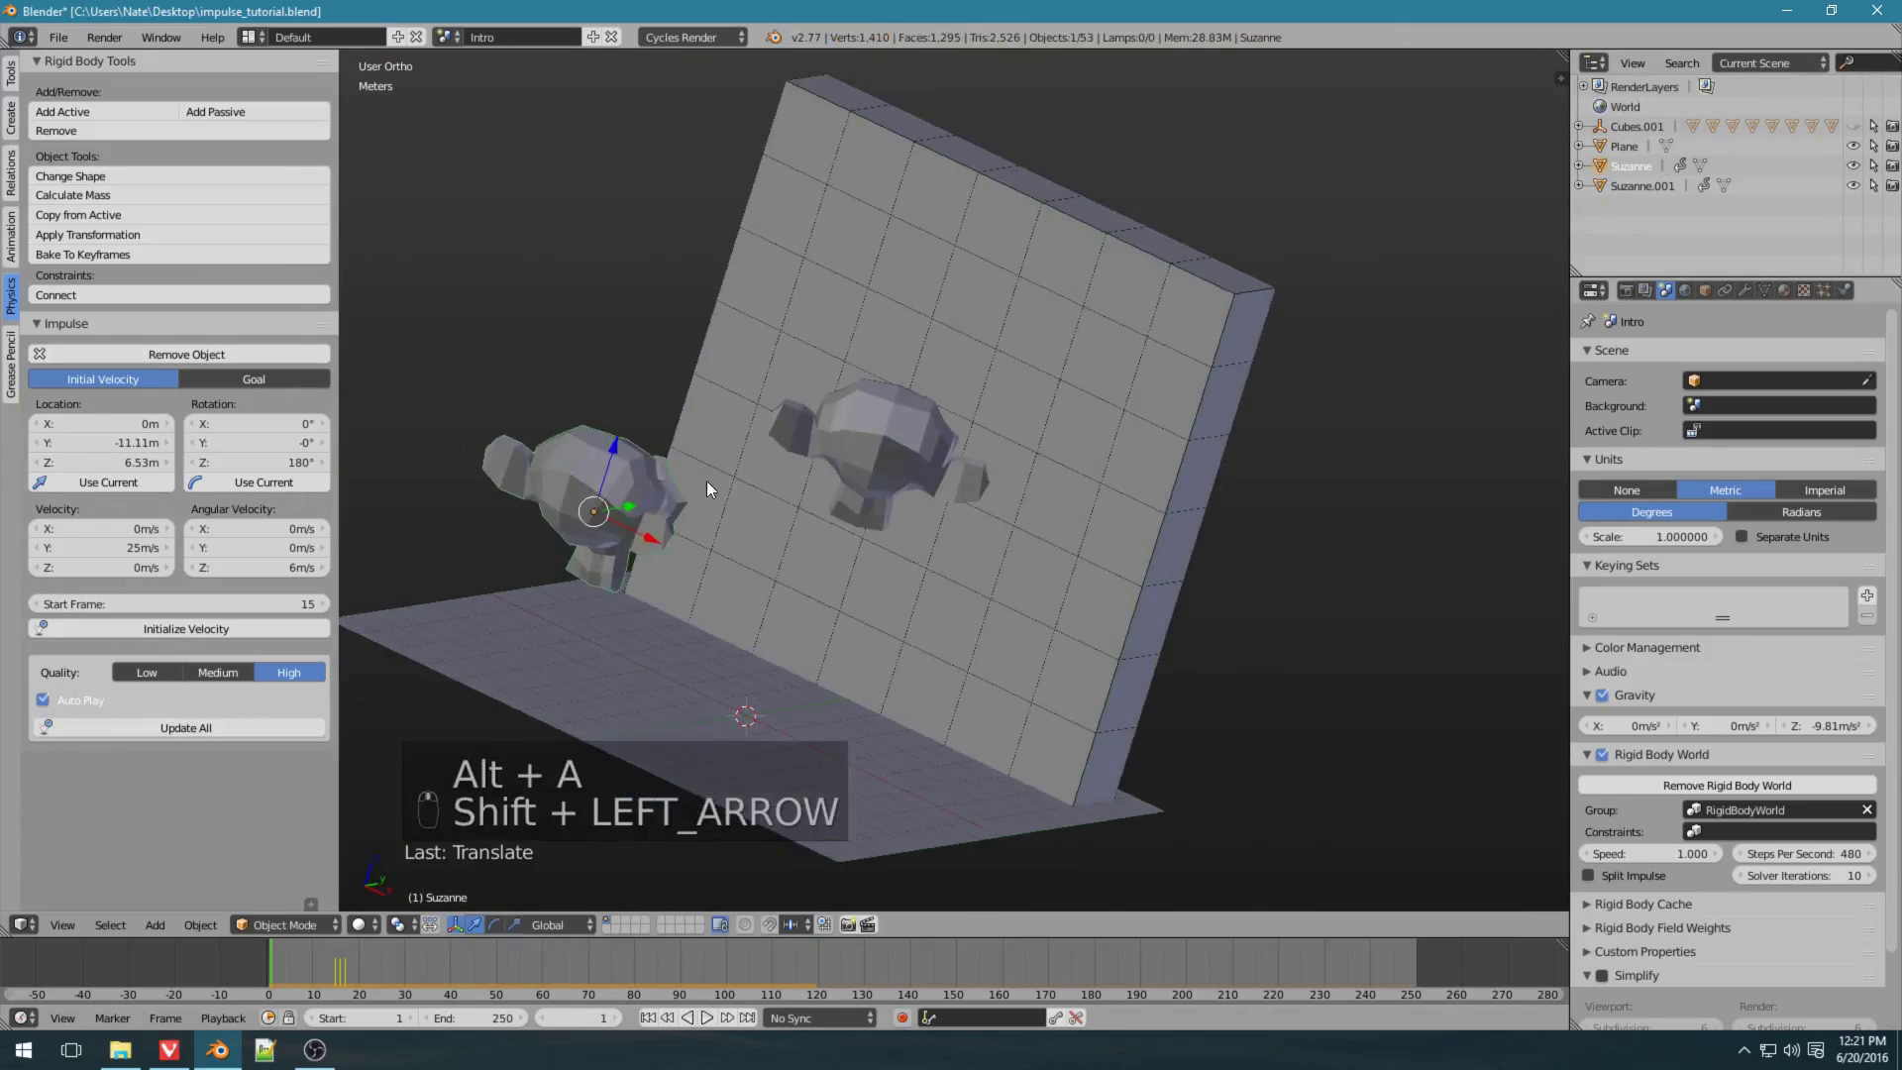
Delete Suzanne.001 and reselect the original Suzanne.
right_click(876, 446)
key("x")
left_click(854, 457)
right_click(654, 517)
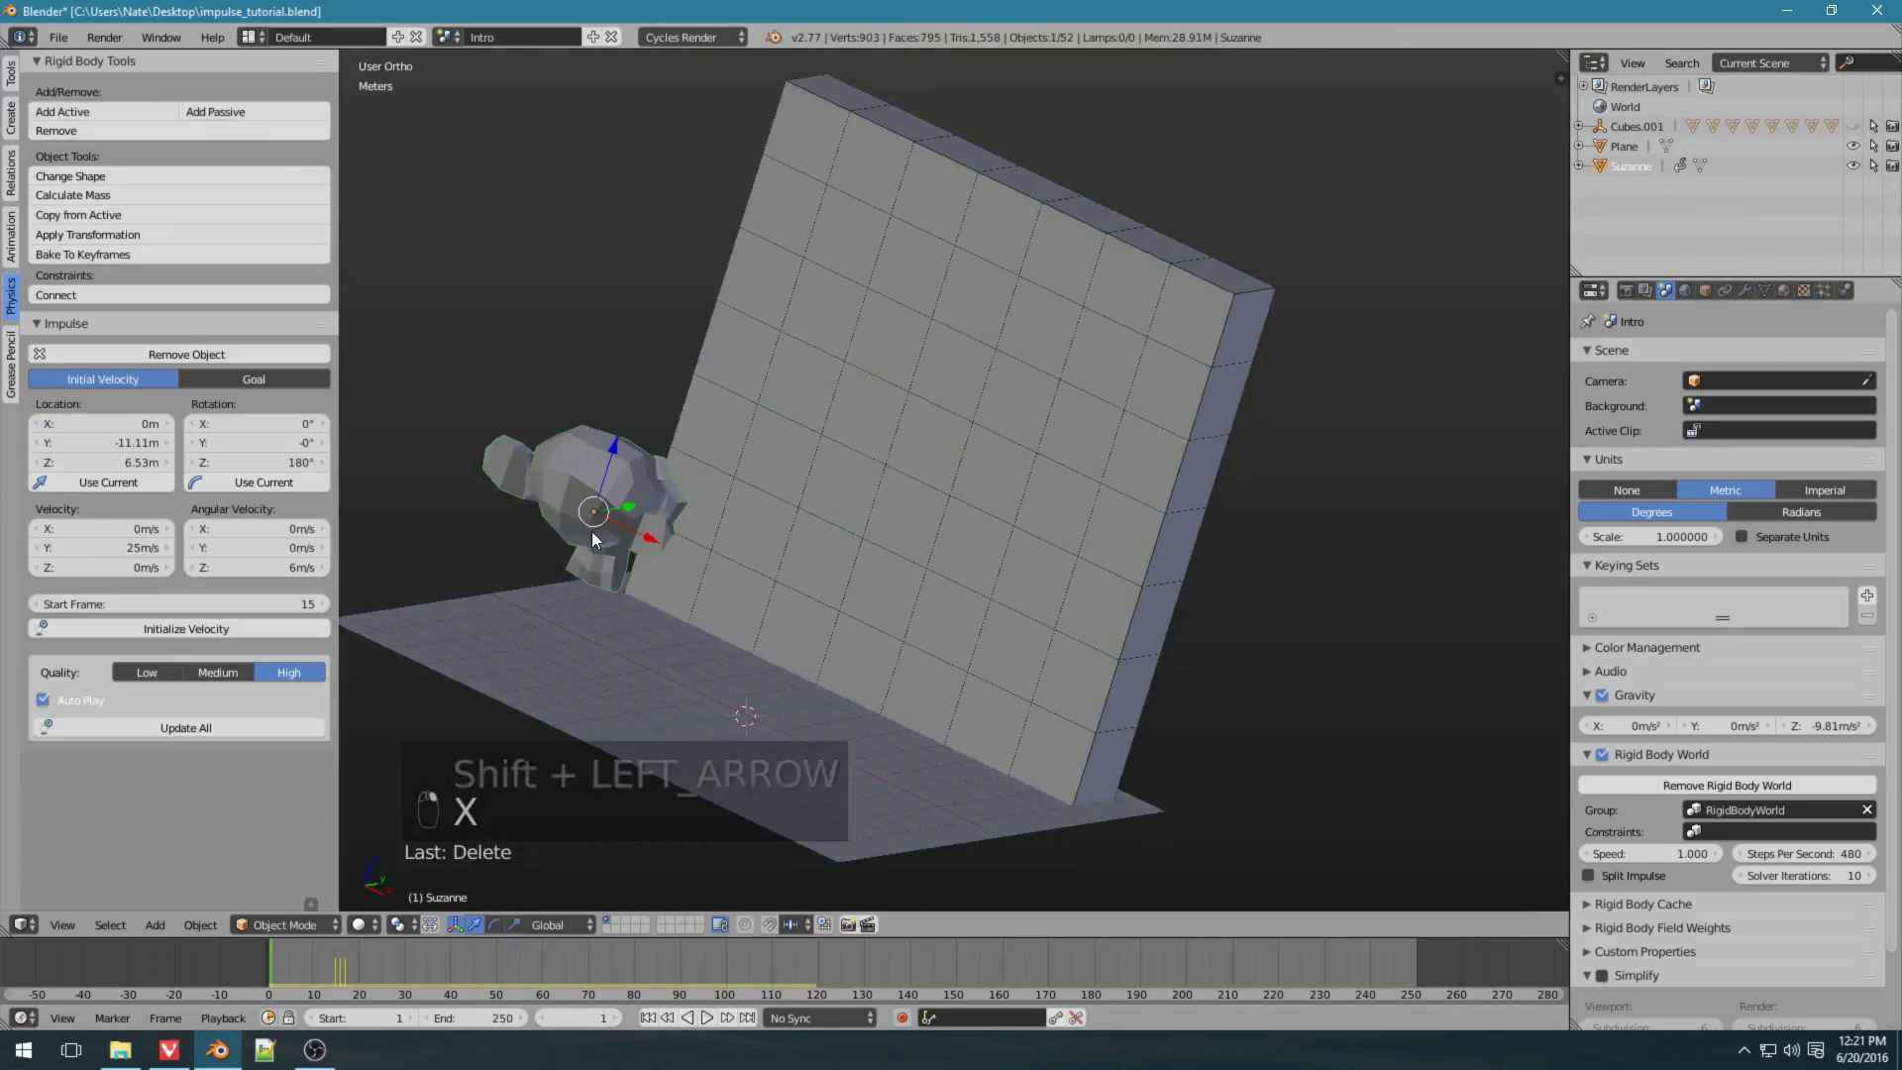
Switch Suzanne's Impulse to Goal mode and create her goal empty.
middle_click_drag(644, 604, 925, 634)
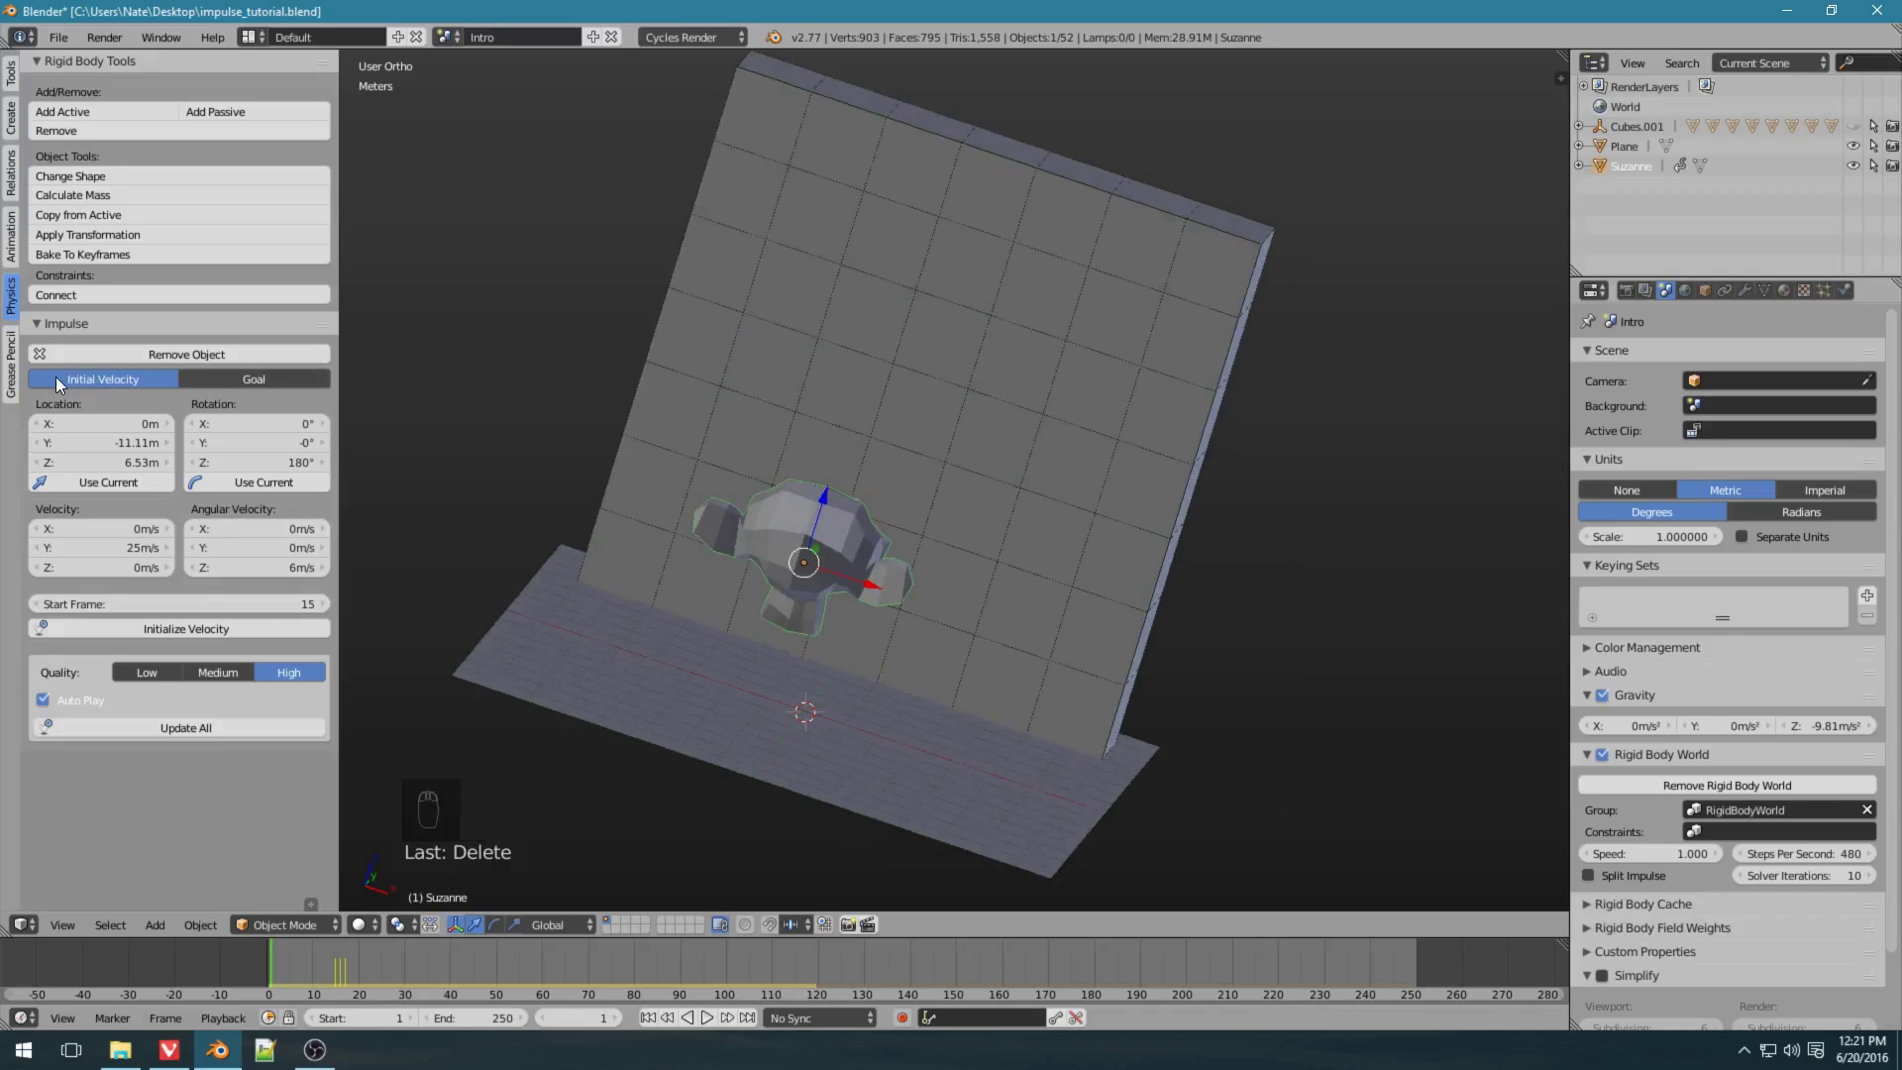
left_click(235, 377)
middle_click_drag(984, 645, 771, 555)
middle_click_drag(1227, 478, 460, 466)
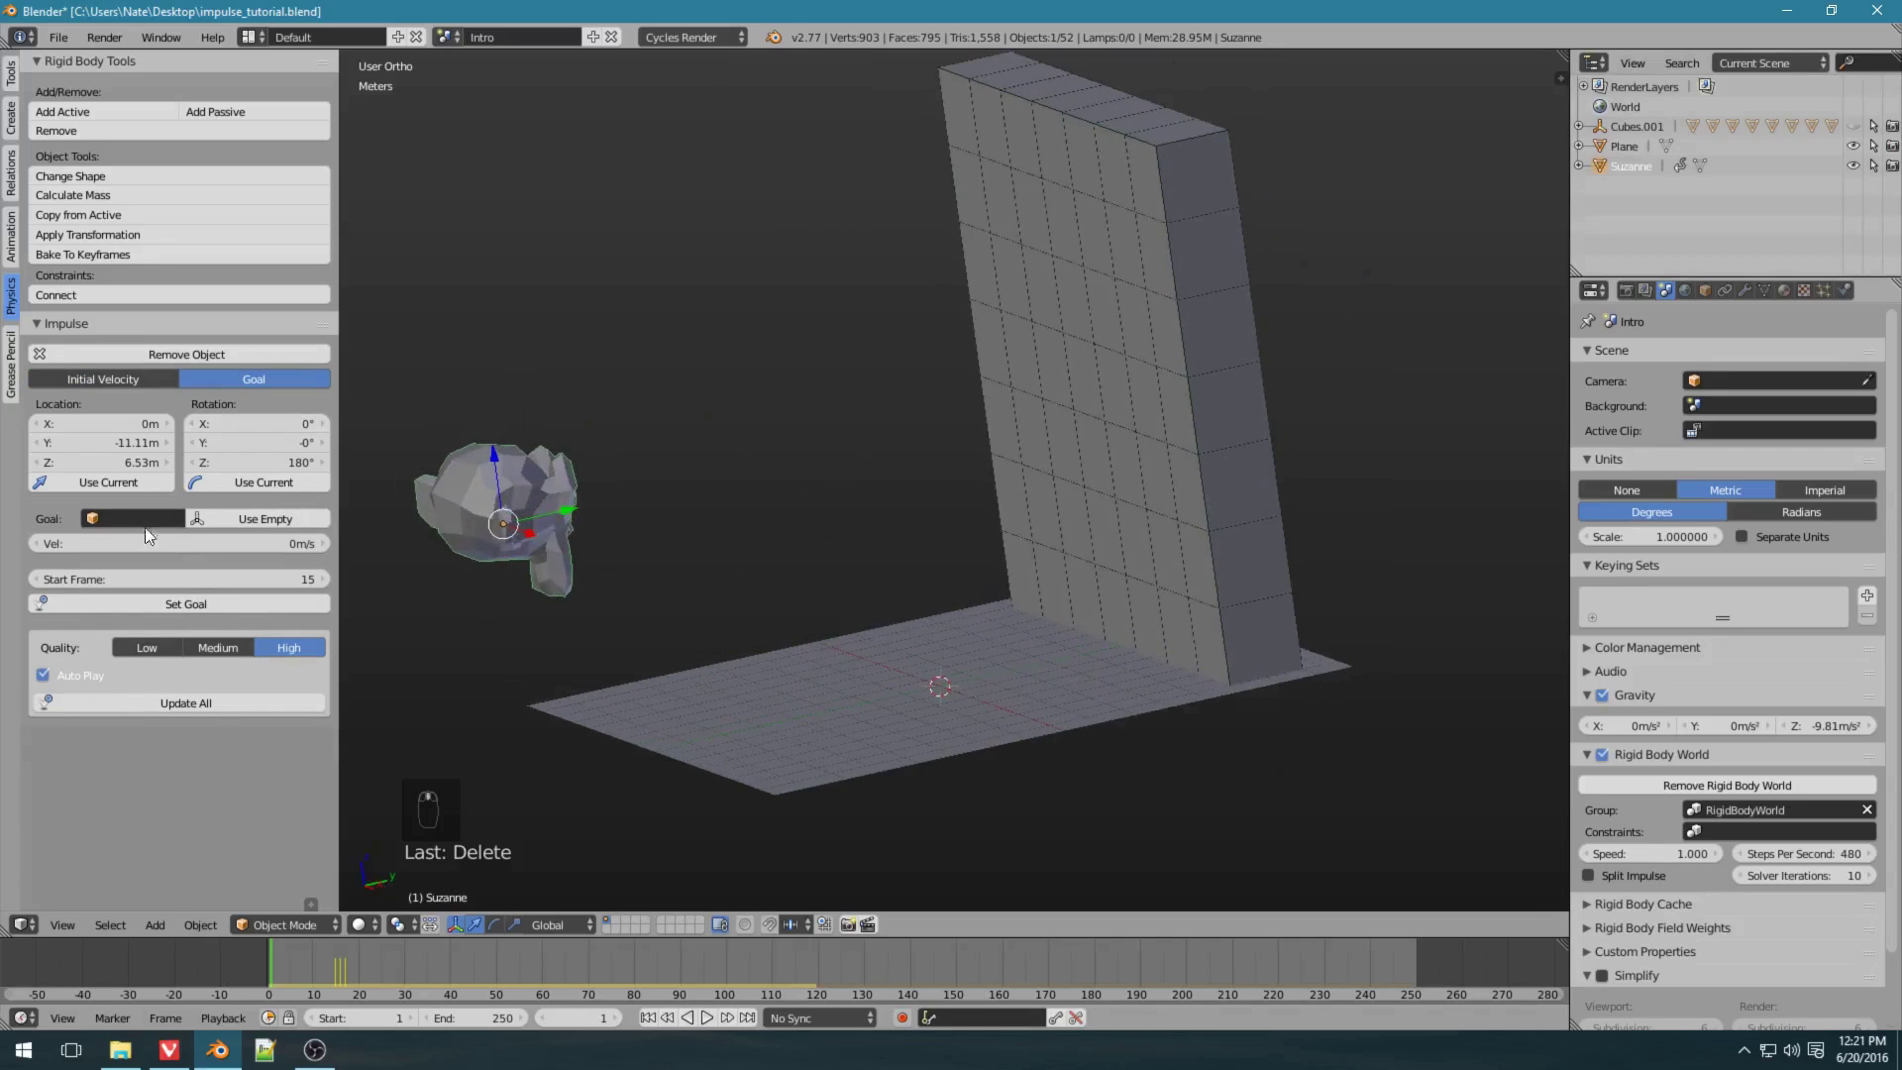
left_click(240, 519)
Move the impulse_goal_Suzanne empty along Y and up Z to near the wall's top.
key("g")
key("y")
left_click(1034, 428)
middle_click_drag(1035, 430, 1235, 369)
key("g")
left_click(1105, 585)
key("g")
key("z")
left_click(1189, 224)
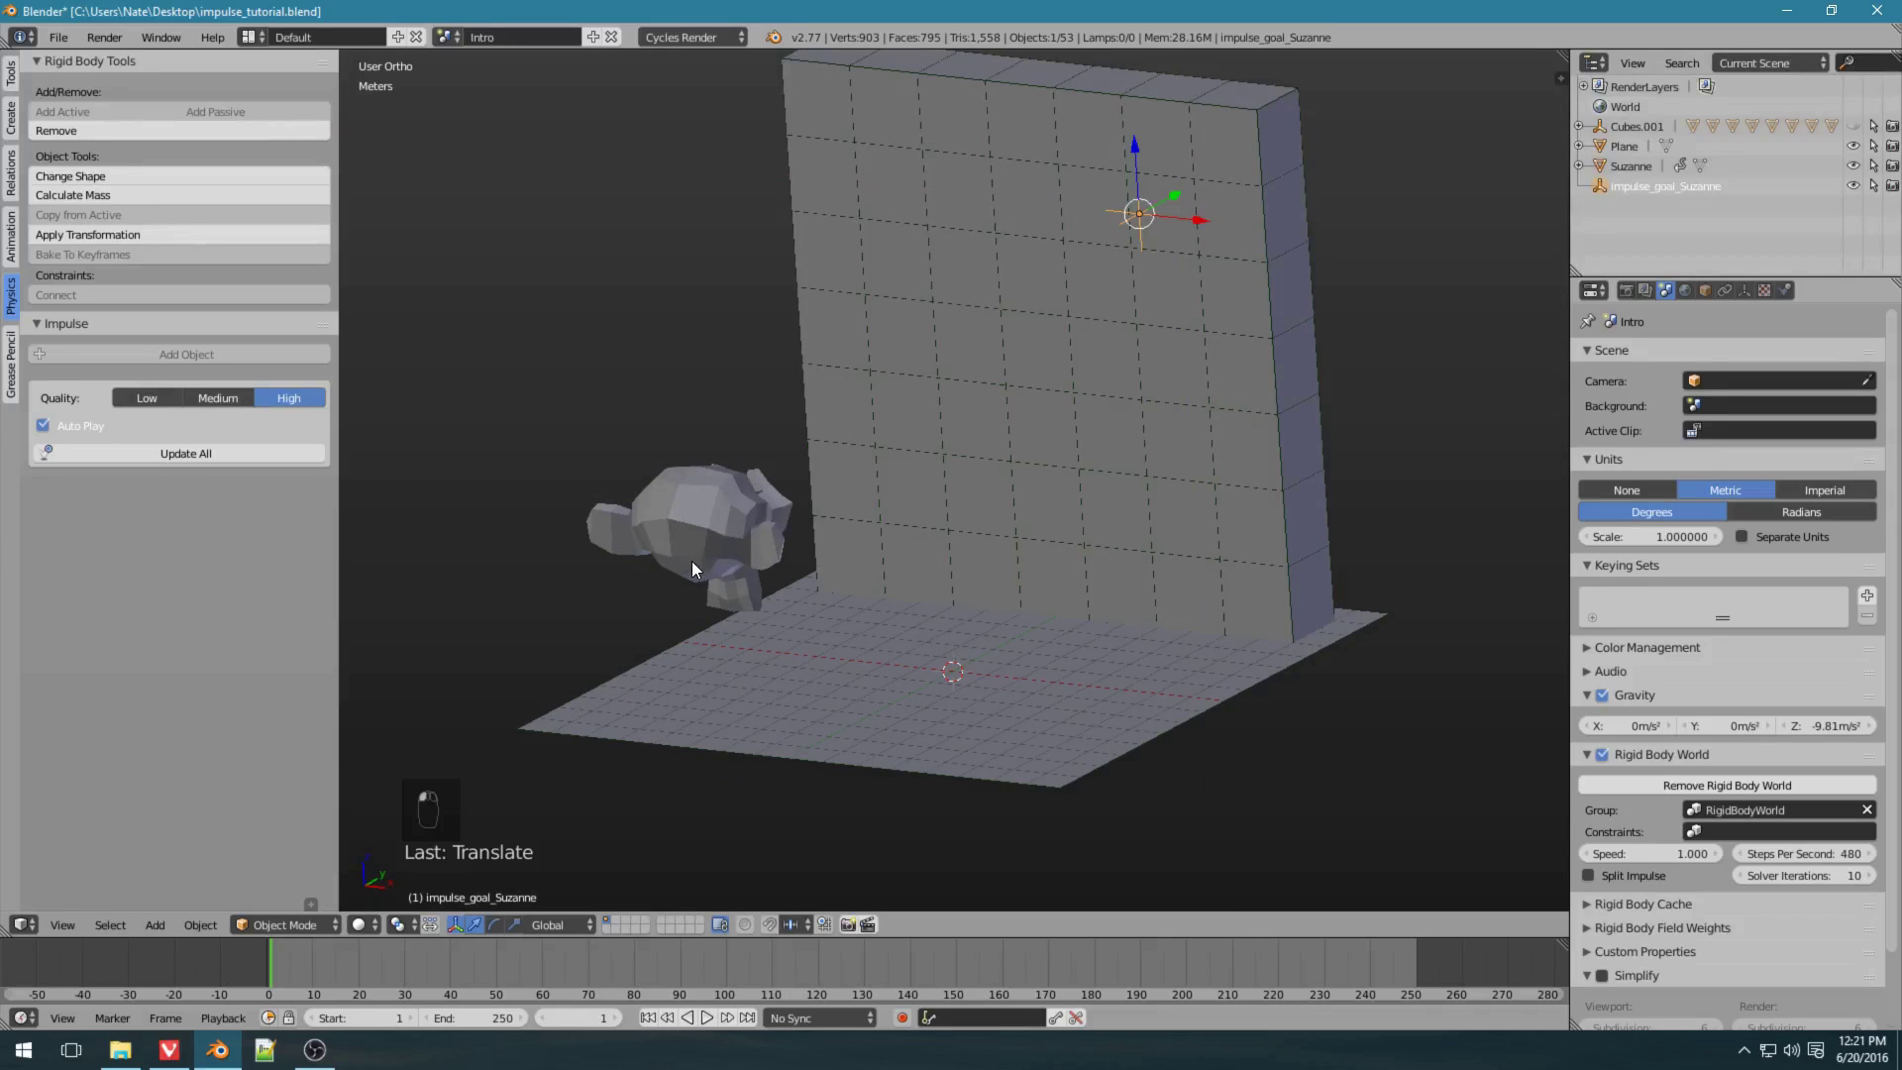
right_click(691, 533)
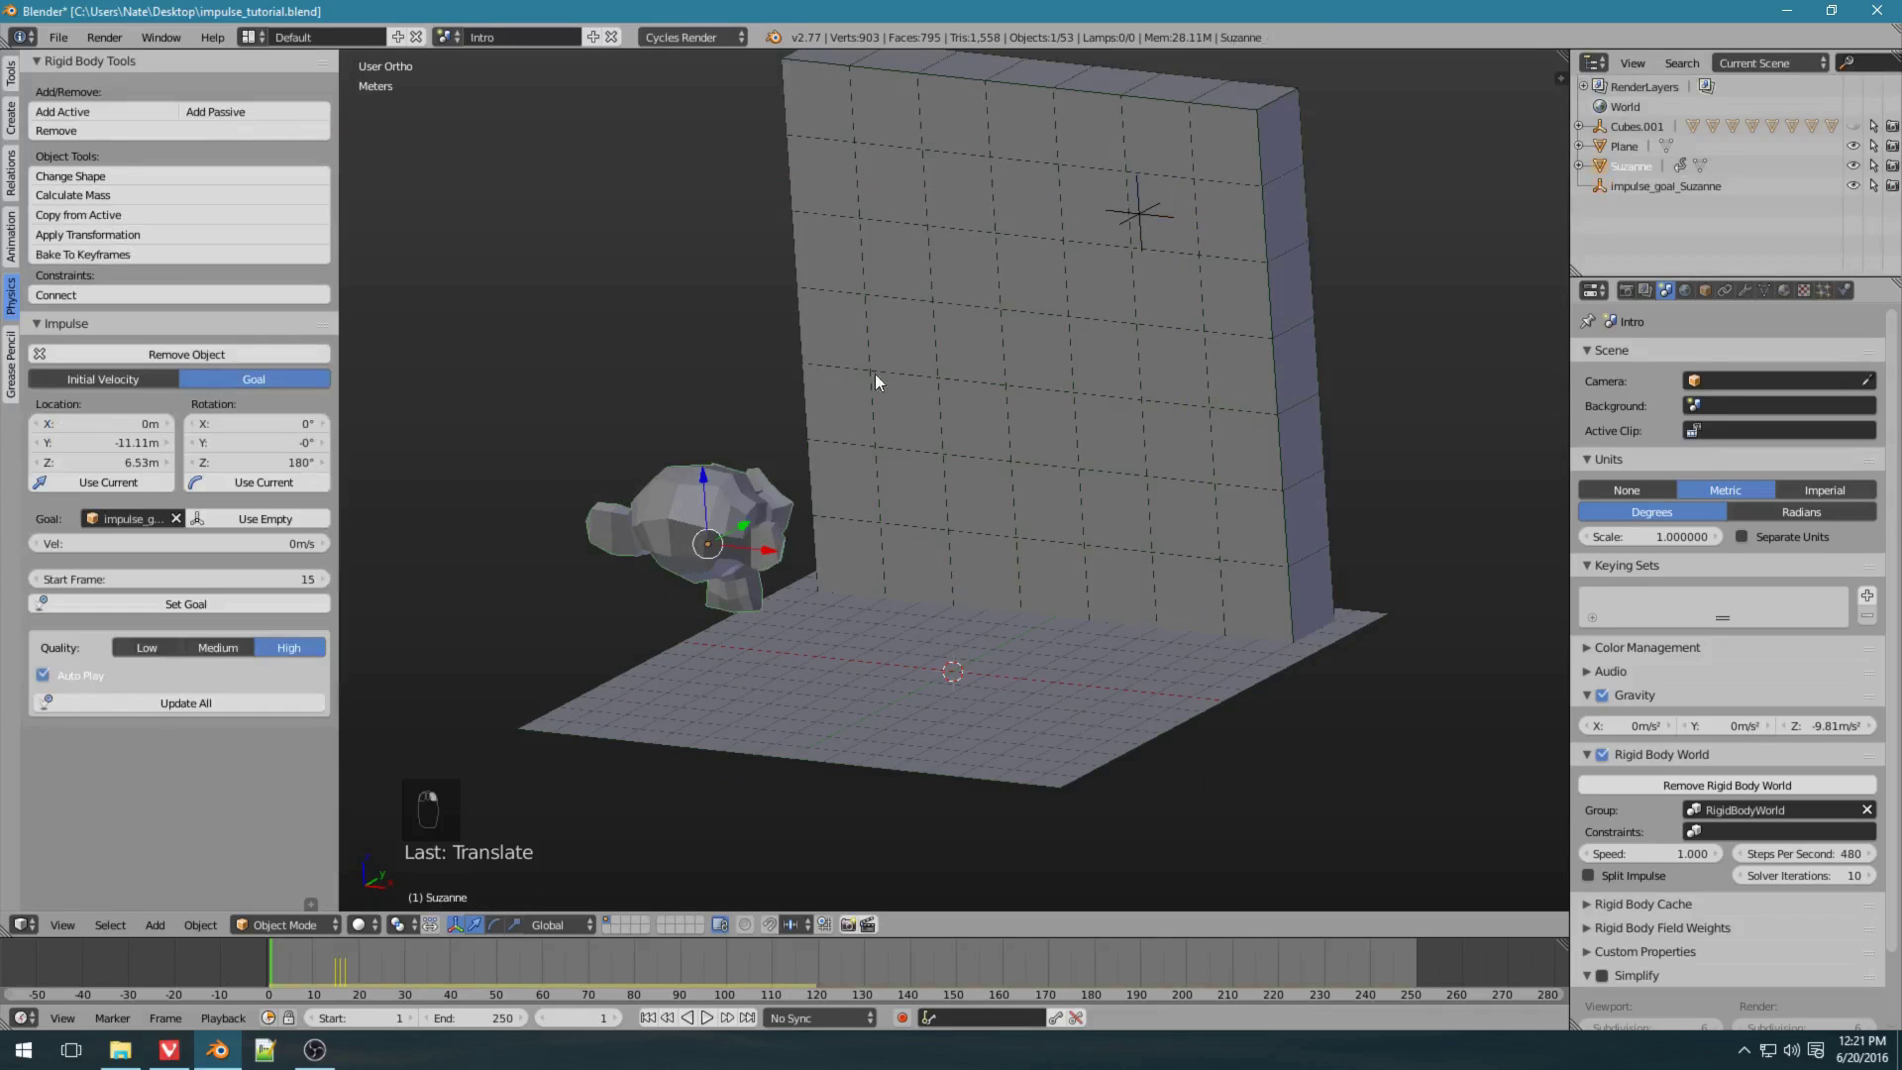
left_click(223, 545)
type("25")
key("Return")
left_click(253, 579)
type("1")
key("Return")
left_click(178, 602)
key("alt+a")
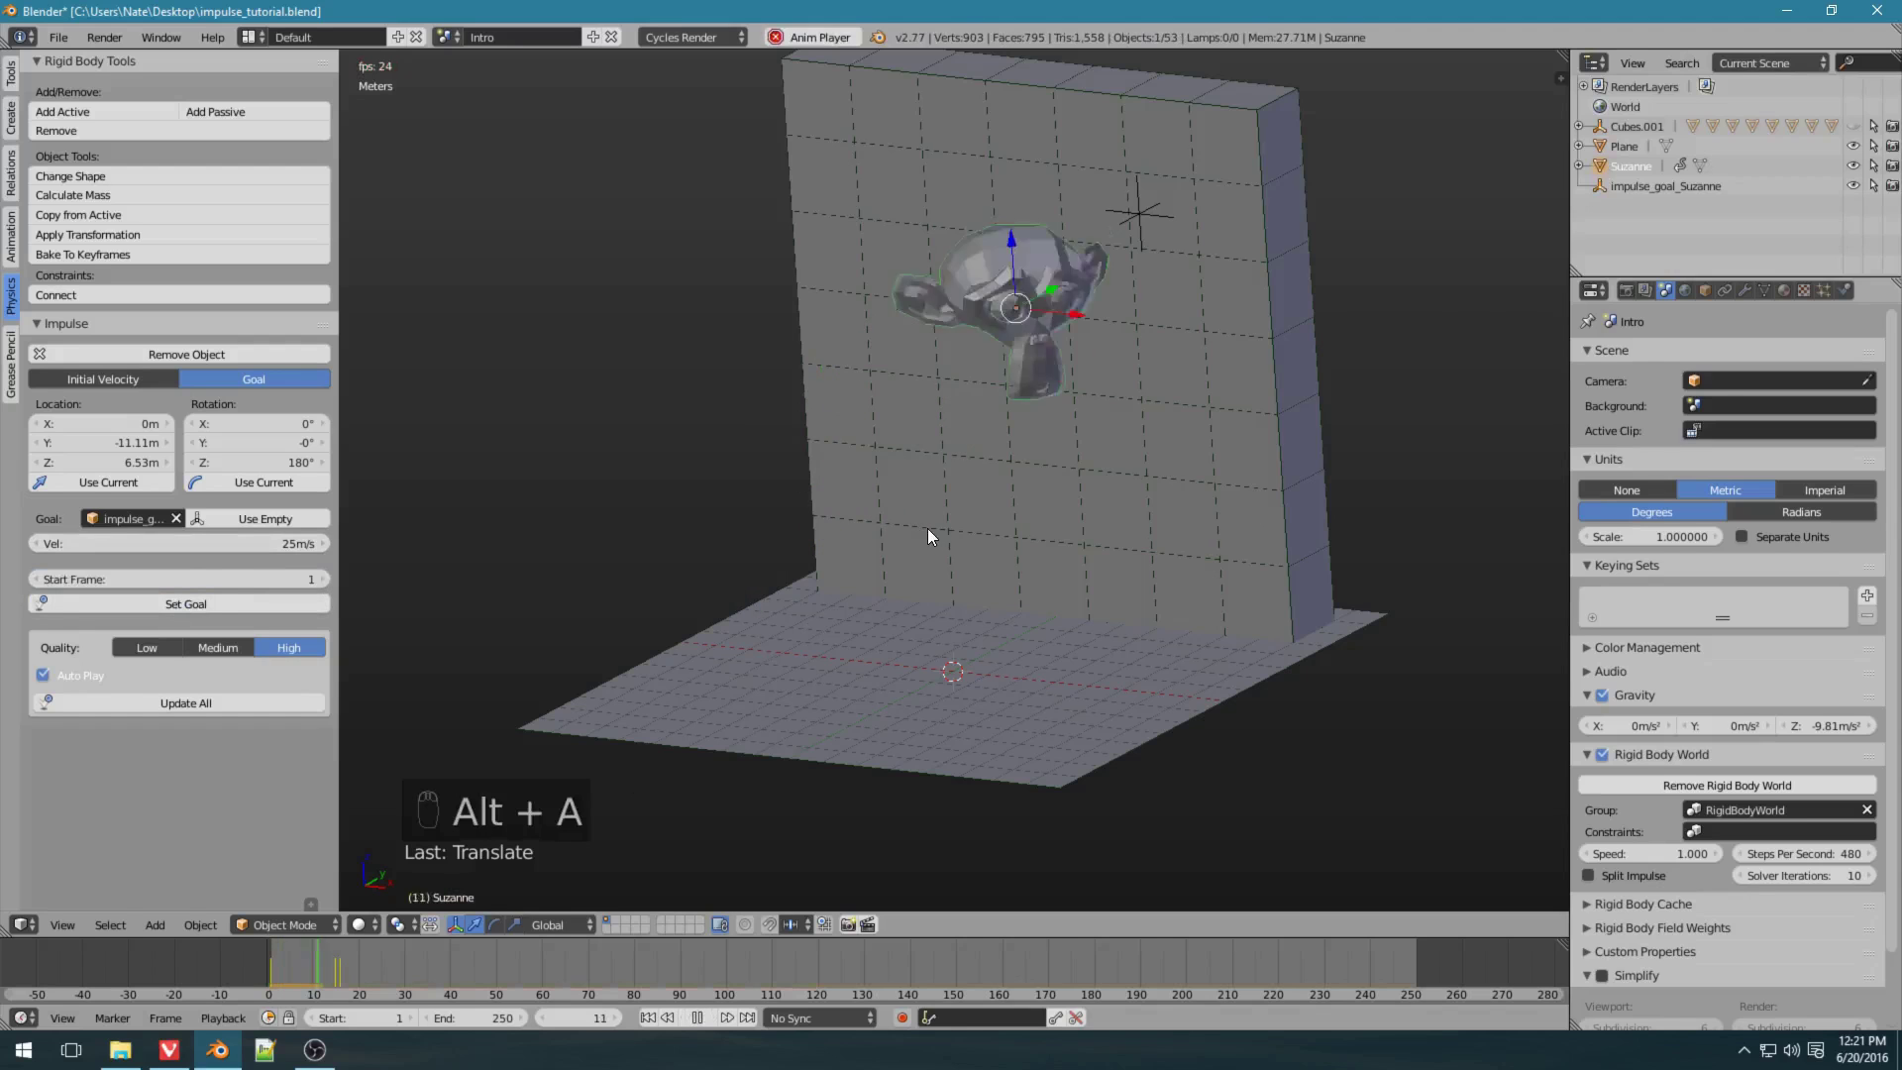
key("alt+a")
key("shift+Left")
scroll(923, 527, "down", 1)
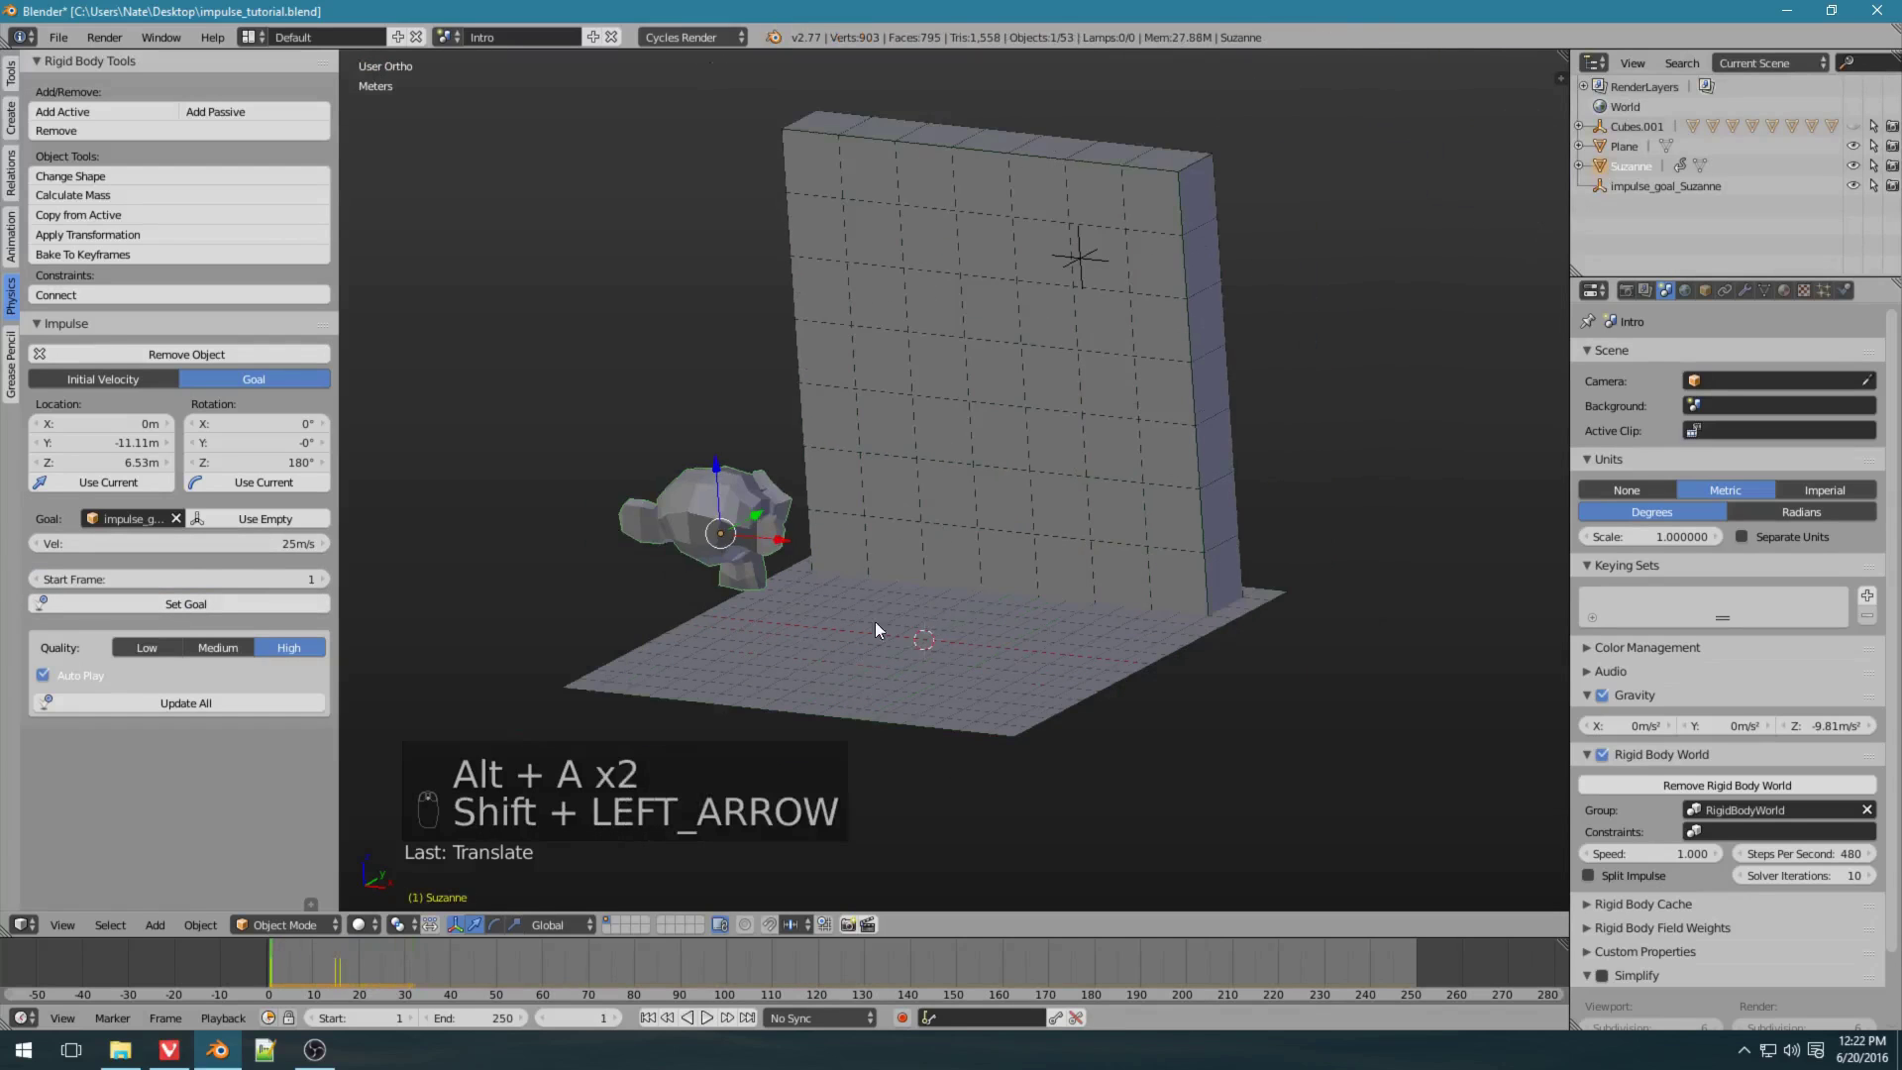
left_click(283, 978)
mouse_move(283, 971)
left_mouse_down()
mouse_move(323, 984)
mouse_move(277, 988)
left_mouse_up()
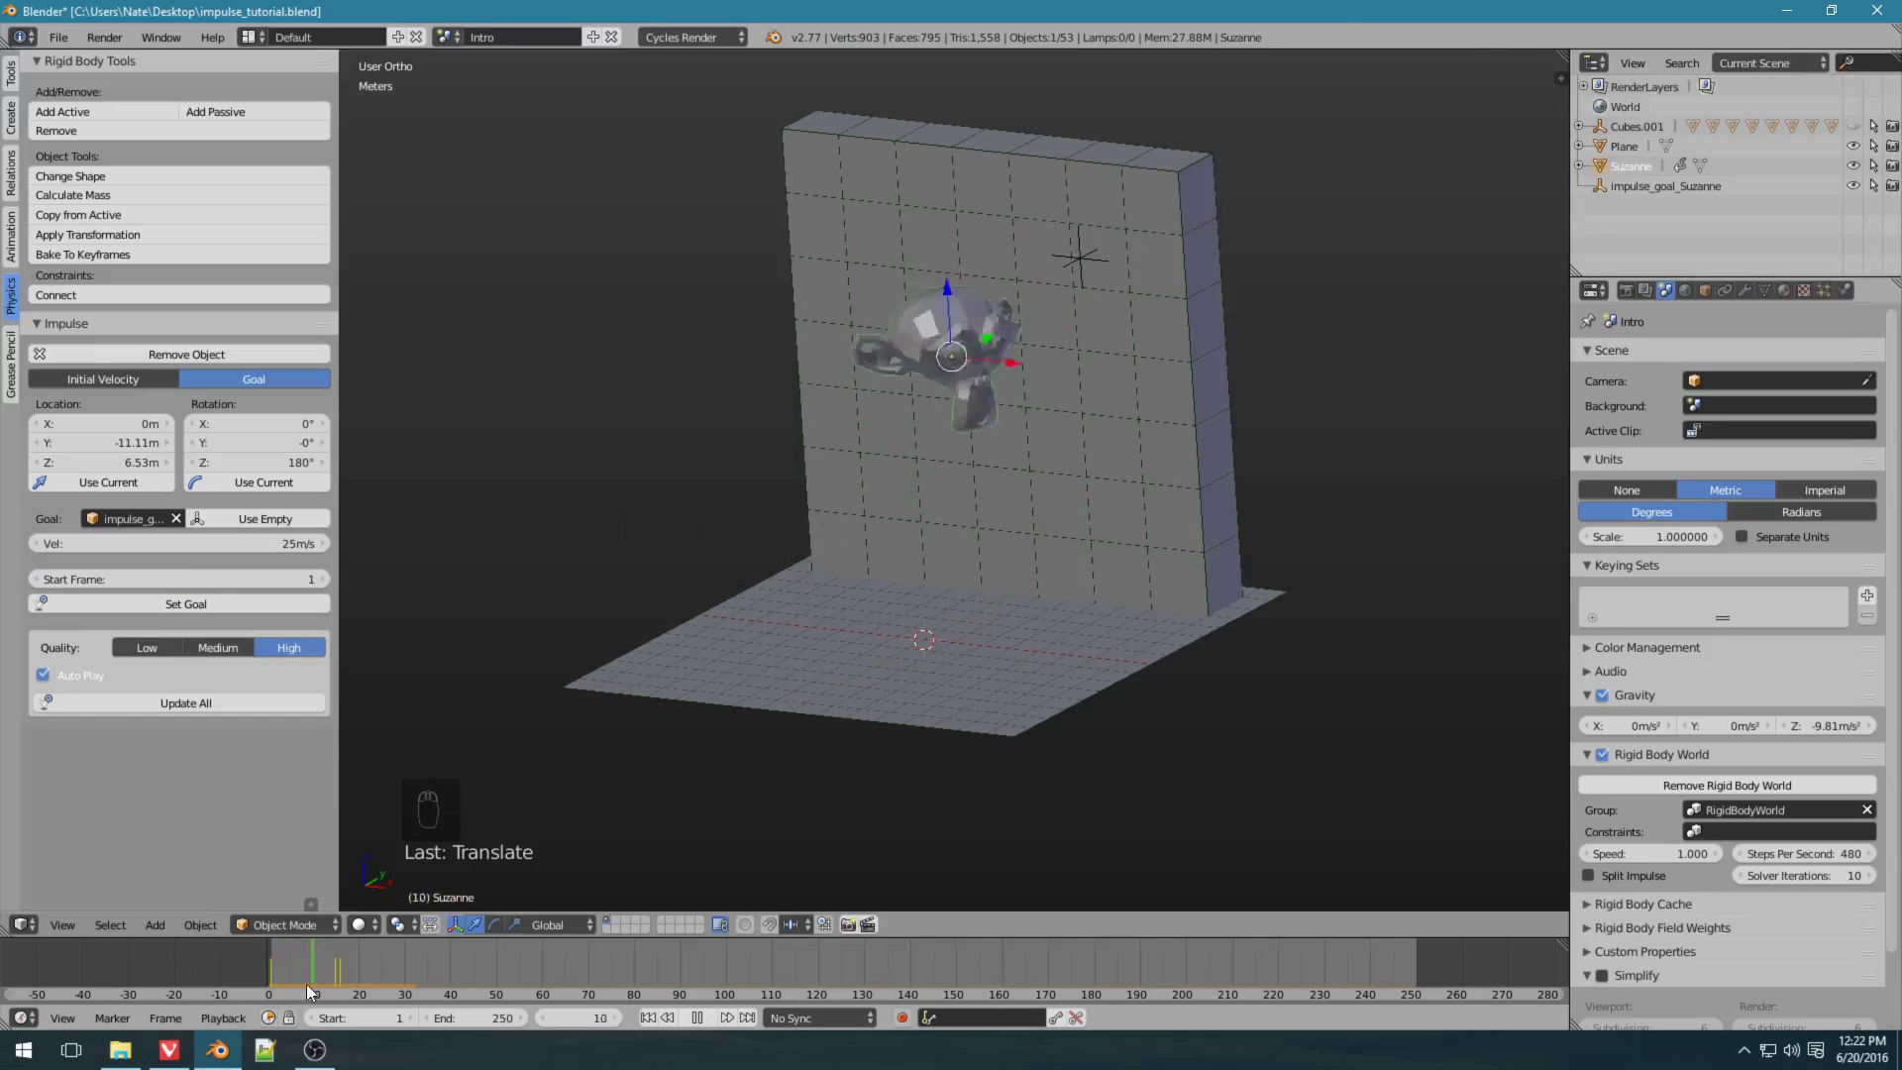
left_click(304, 989)
mouse_move(303, 988)
left_mouse_down()
mouse_move(393, 977)
mouse_move(305, 989)
left_mouse_up()
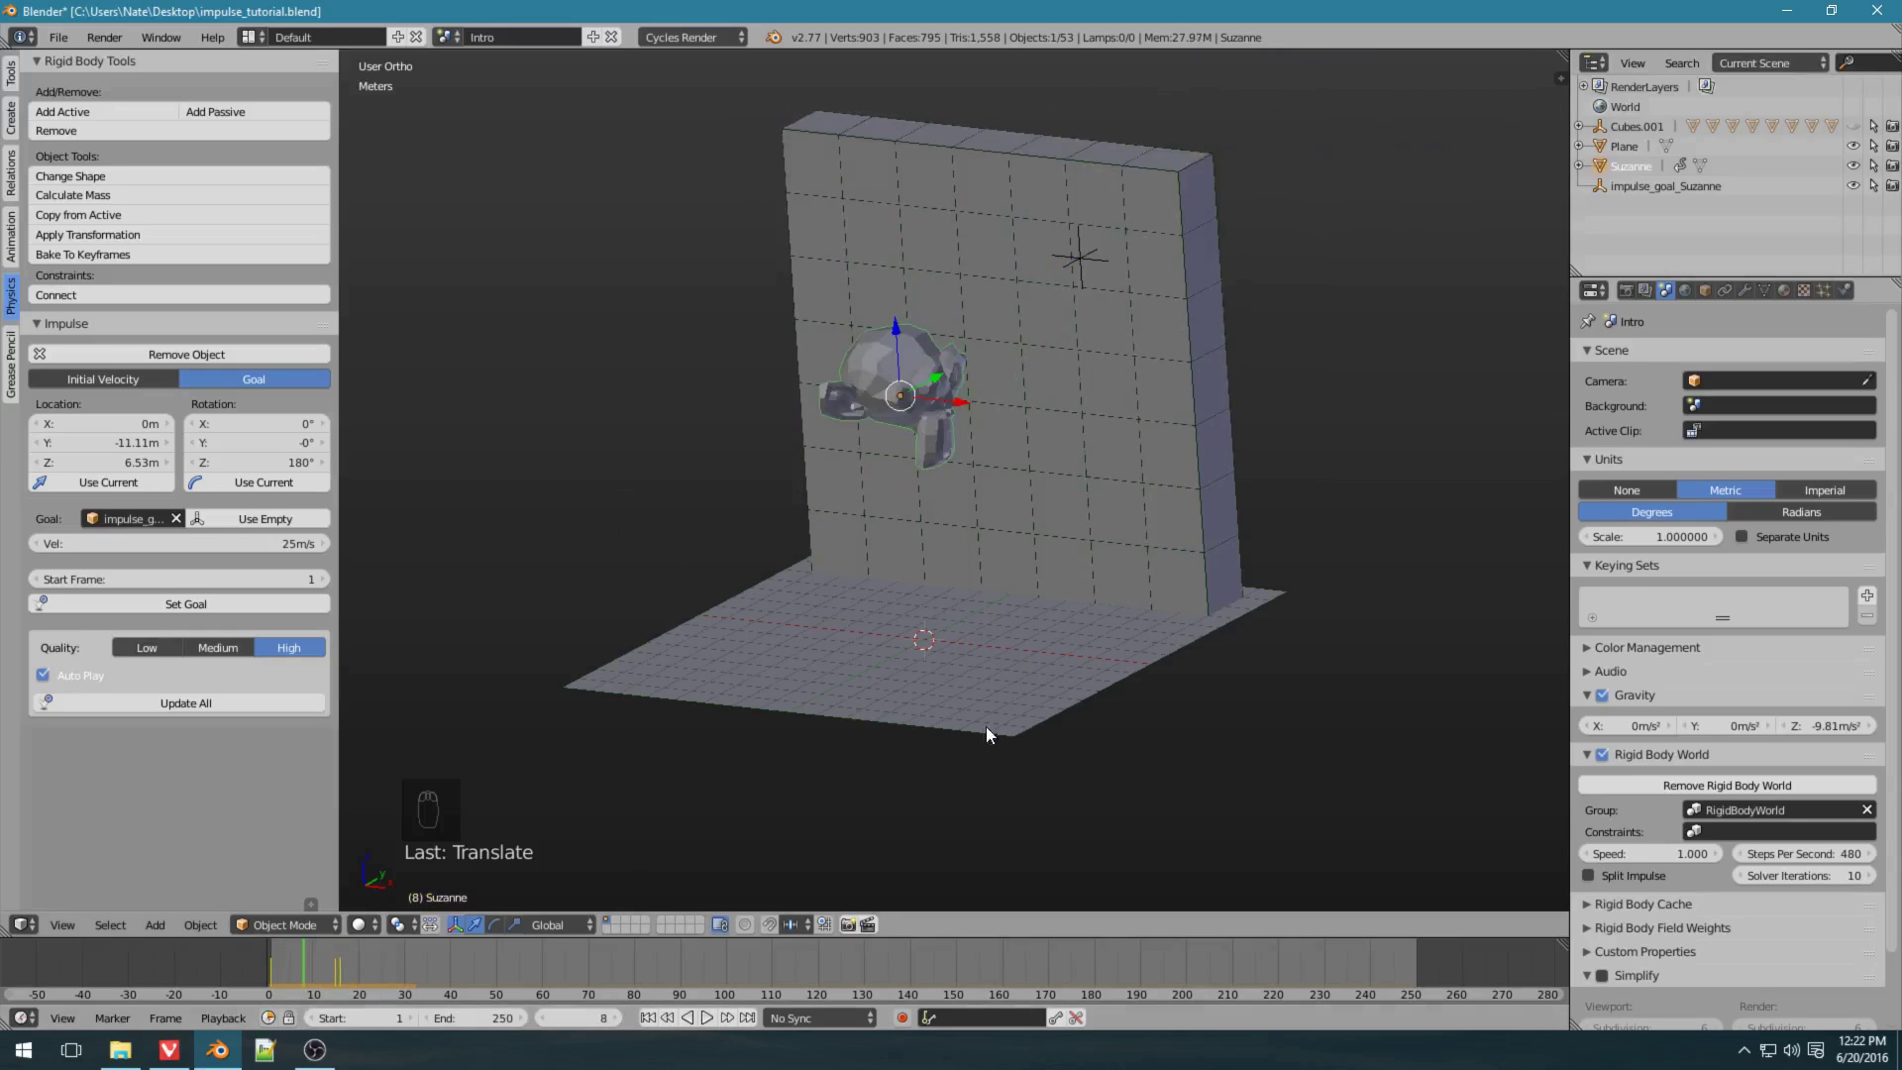
Select the impulse_goal_Suzanne empty and move it along the Y axis to a new position.
middle_click_drag(1248, 657, 1210, 442)
right_click(1088, 445)
key("g")
key("y")
right_click(1145, 457)
key("g")
key("y")
left_click(1180, 438)
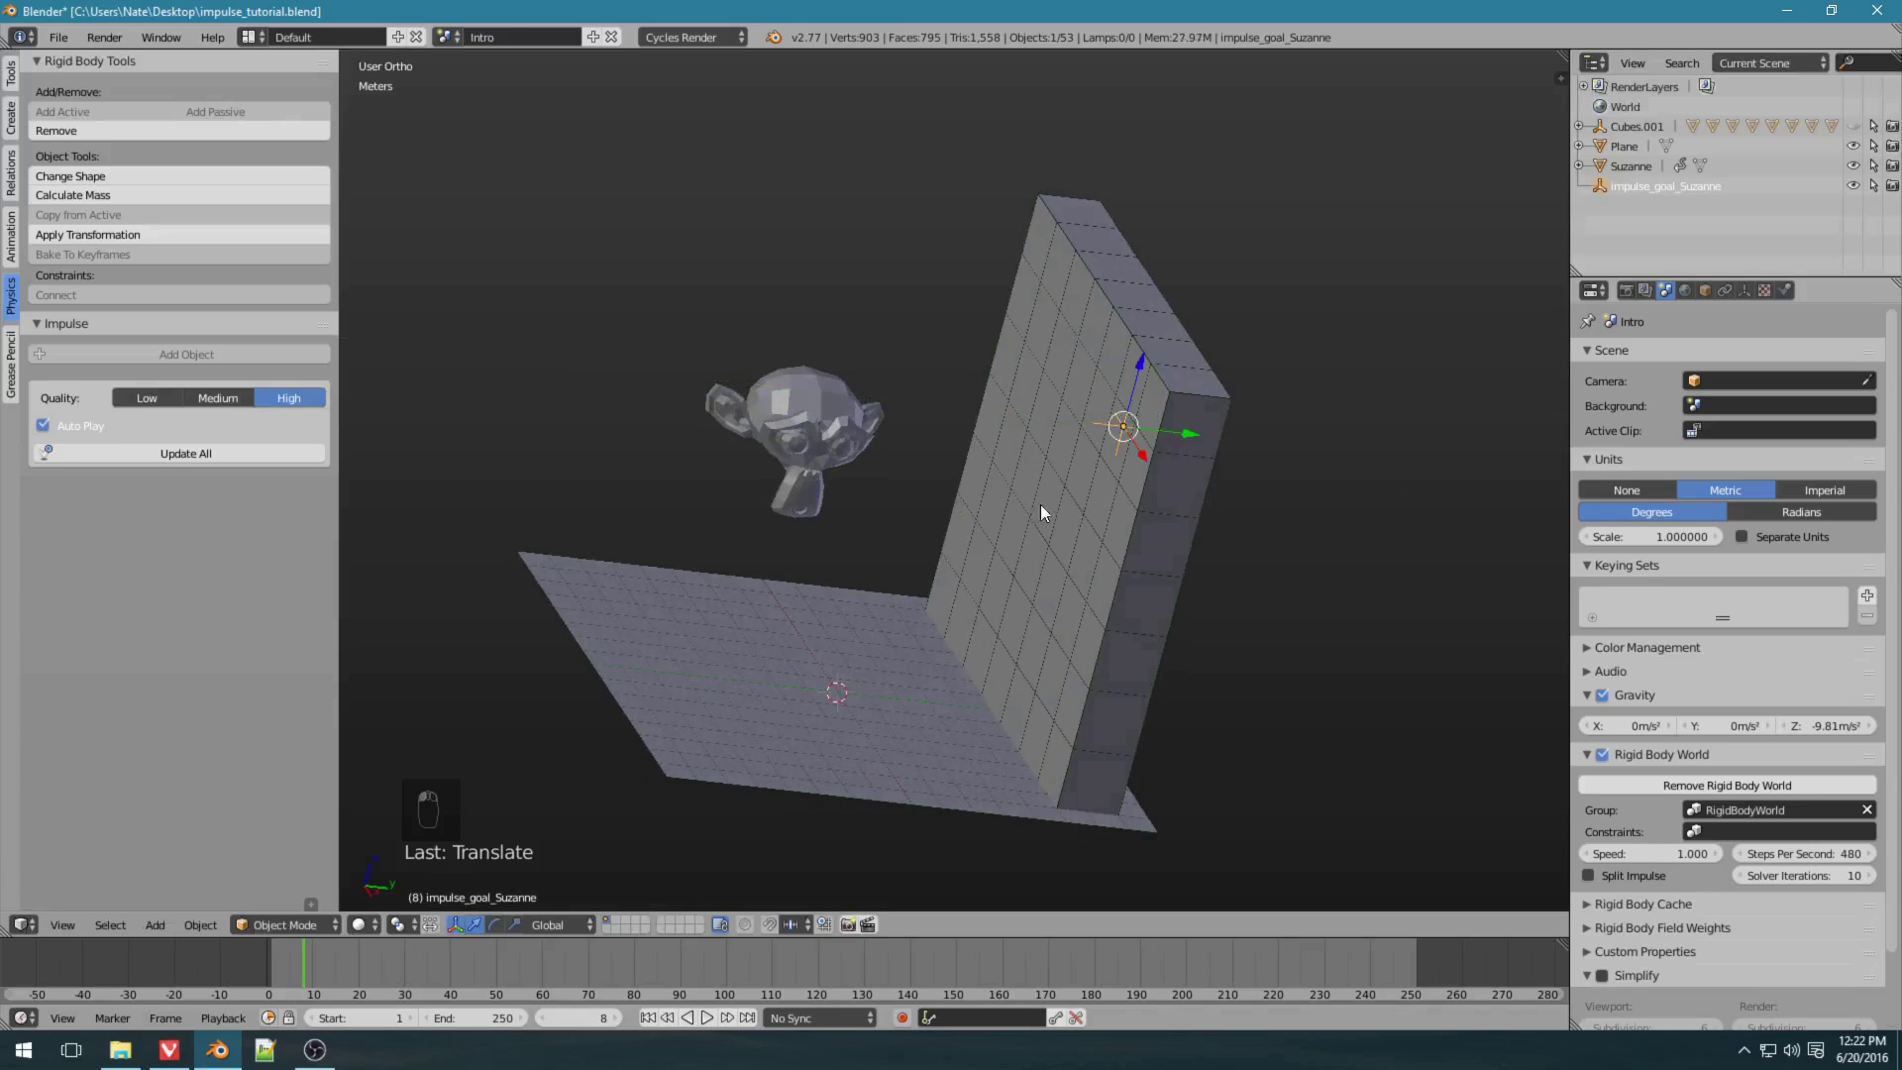
Reselect the goal empty, recalculate the impulse with Update All and play the launch.
middle_click_drag(1149, 503, 803, 281)
right_click(783, 375)
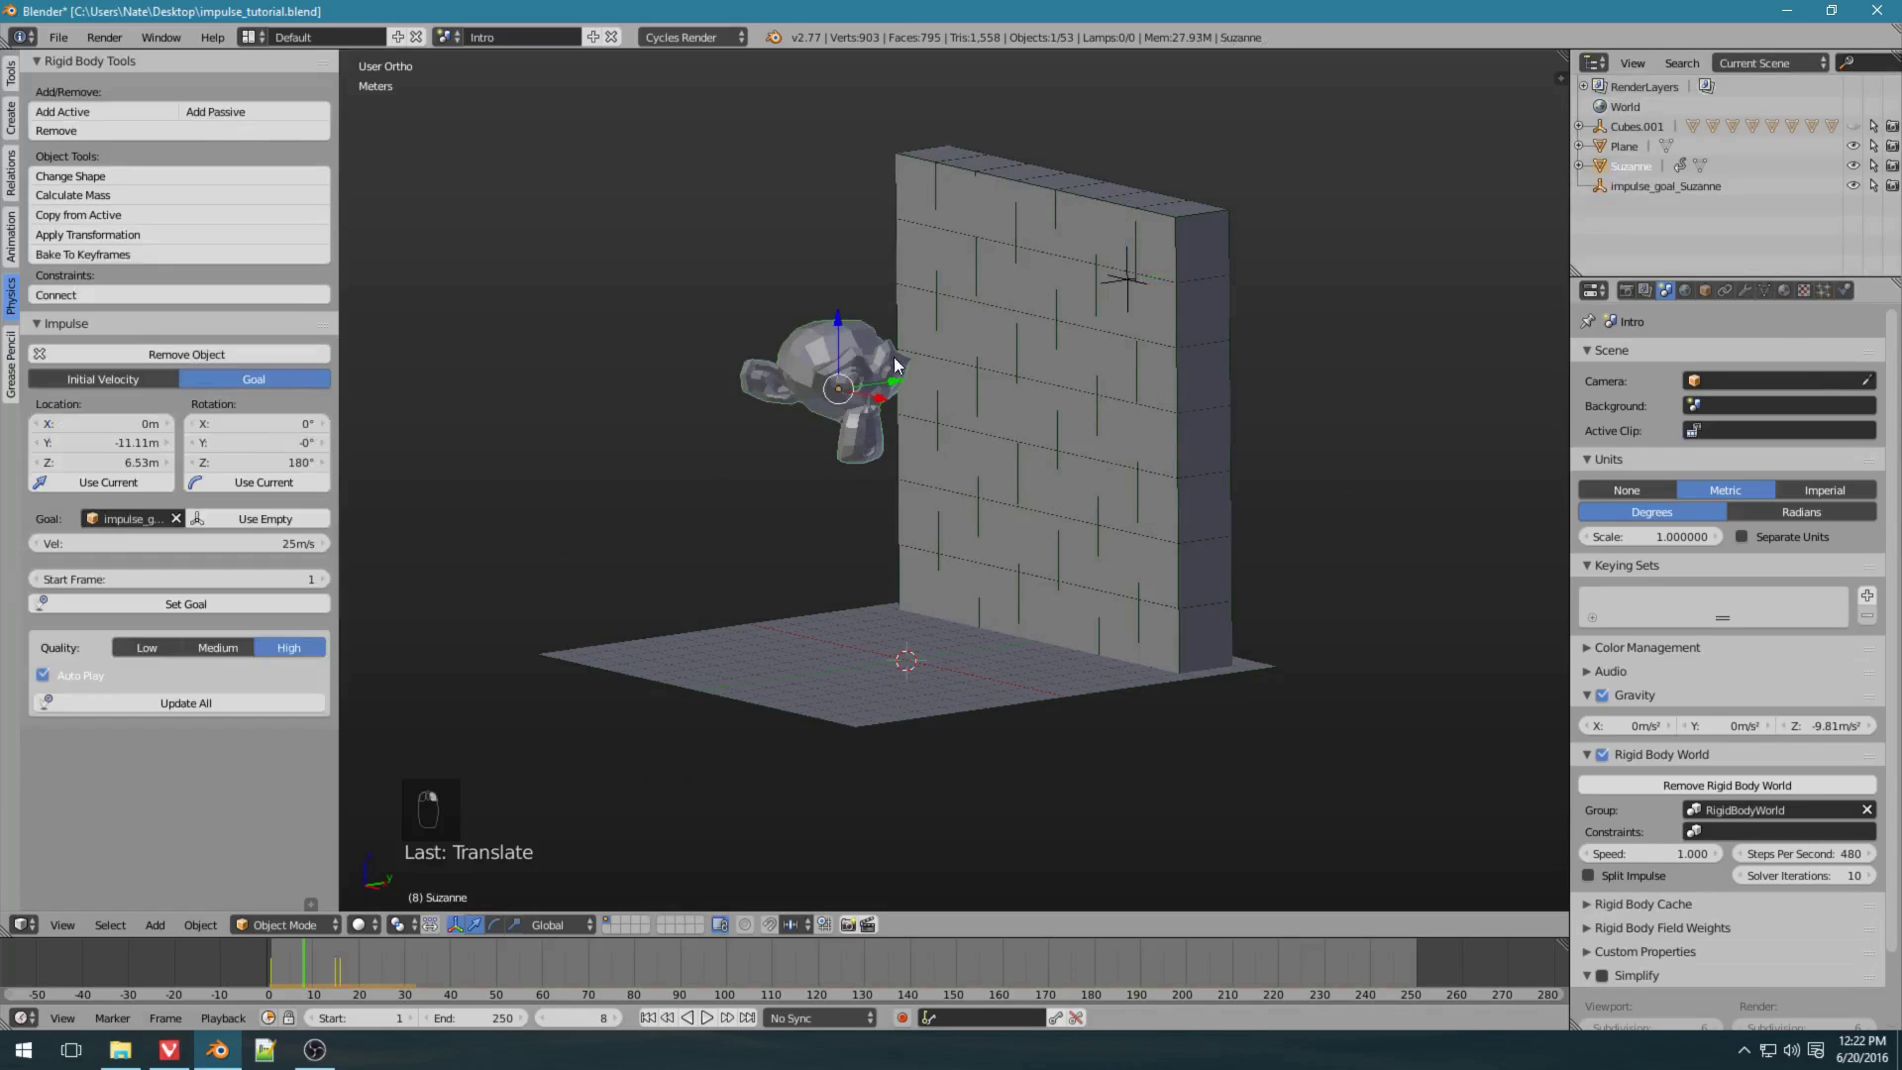
right_click(1117, 258)
left_click(300, 453)
key("alt+a")
Step frame by frame through Suzanne's impact with the cube wall.
key("Left")
key("Left")
key("Left")
key("Left")
key("Left")
key("Left")
key("Left")
key("Left")
key("Left")
key("Left")
key("Left")
key("Left")
key("Left")
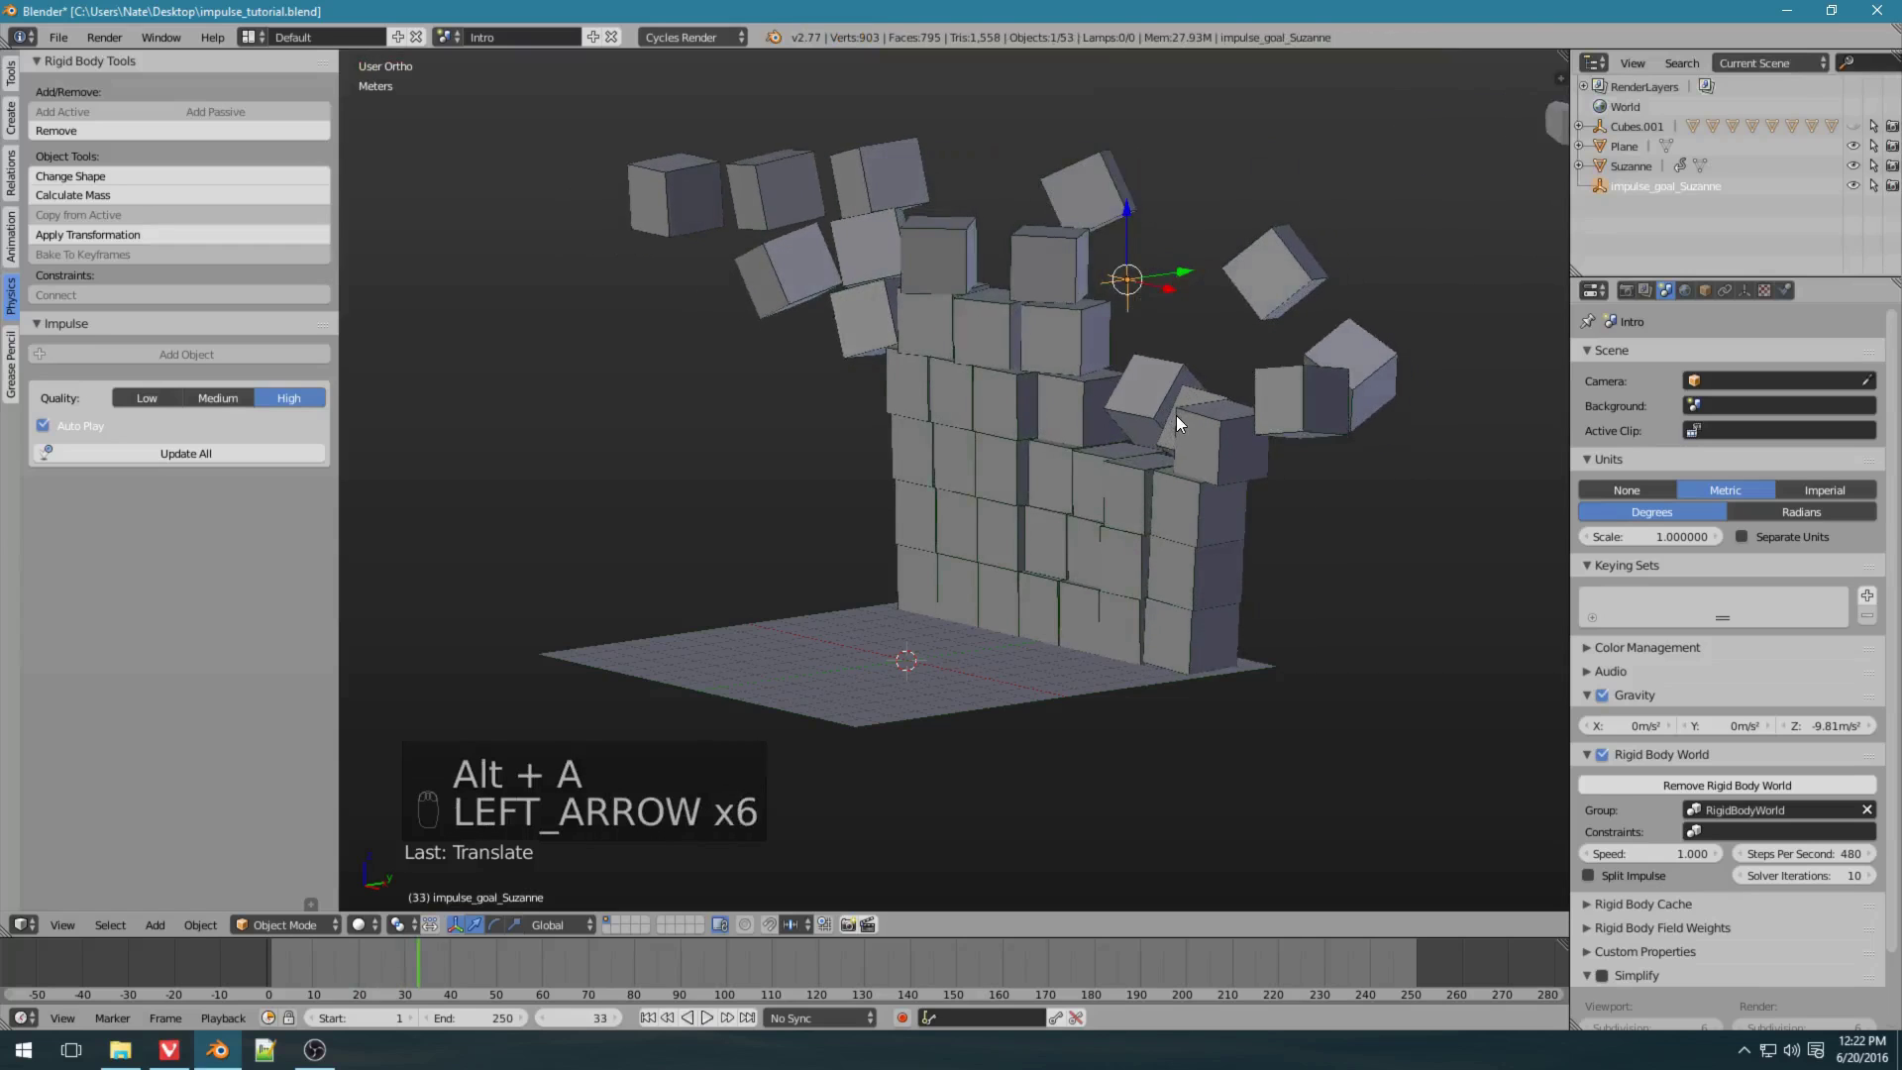
key("Left")
key("Left")
key("Left")
key("Left")
key("Left")
key("Left")
key("Left")
key("Left")
key("Left")
key("Left")
key("Left")
key("Left")
key("Left")
key("Left")
key("Left")
key("Left")
key("Left")
key("Left")
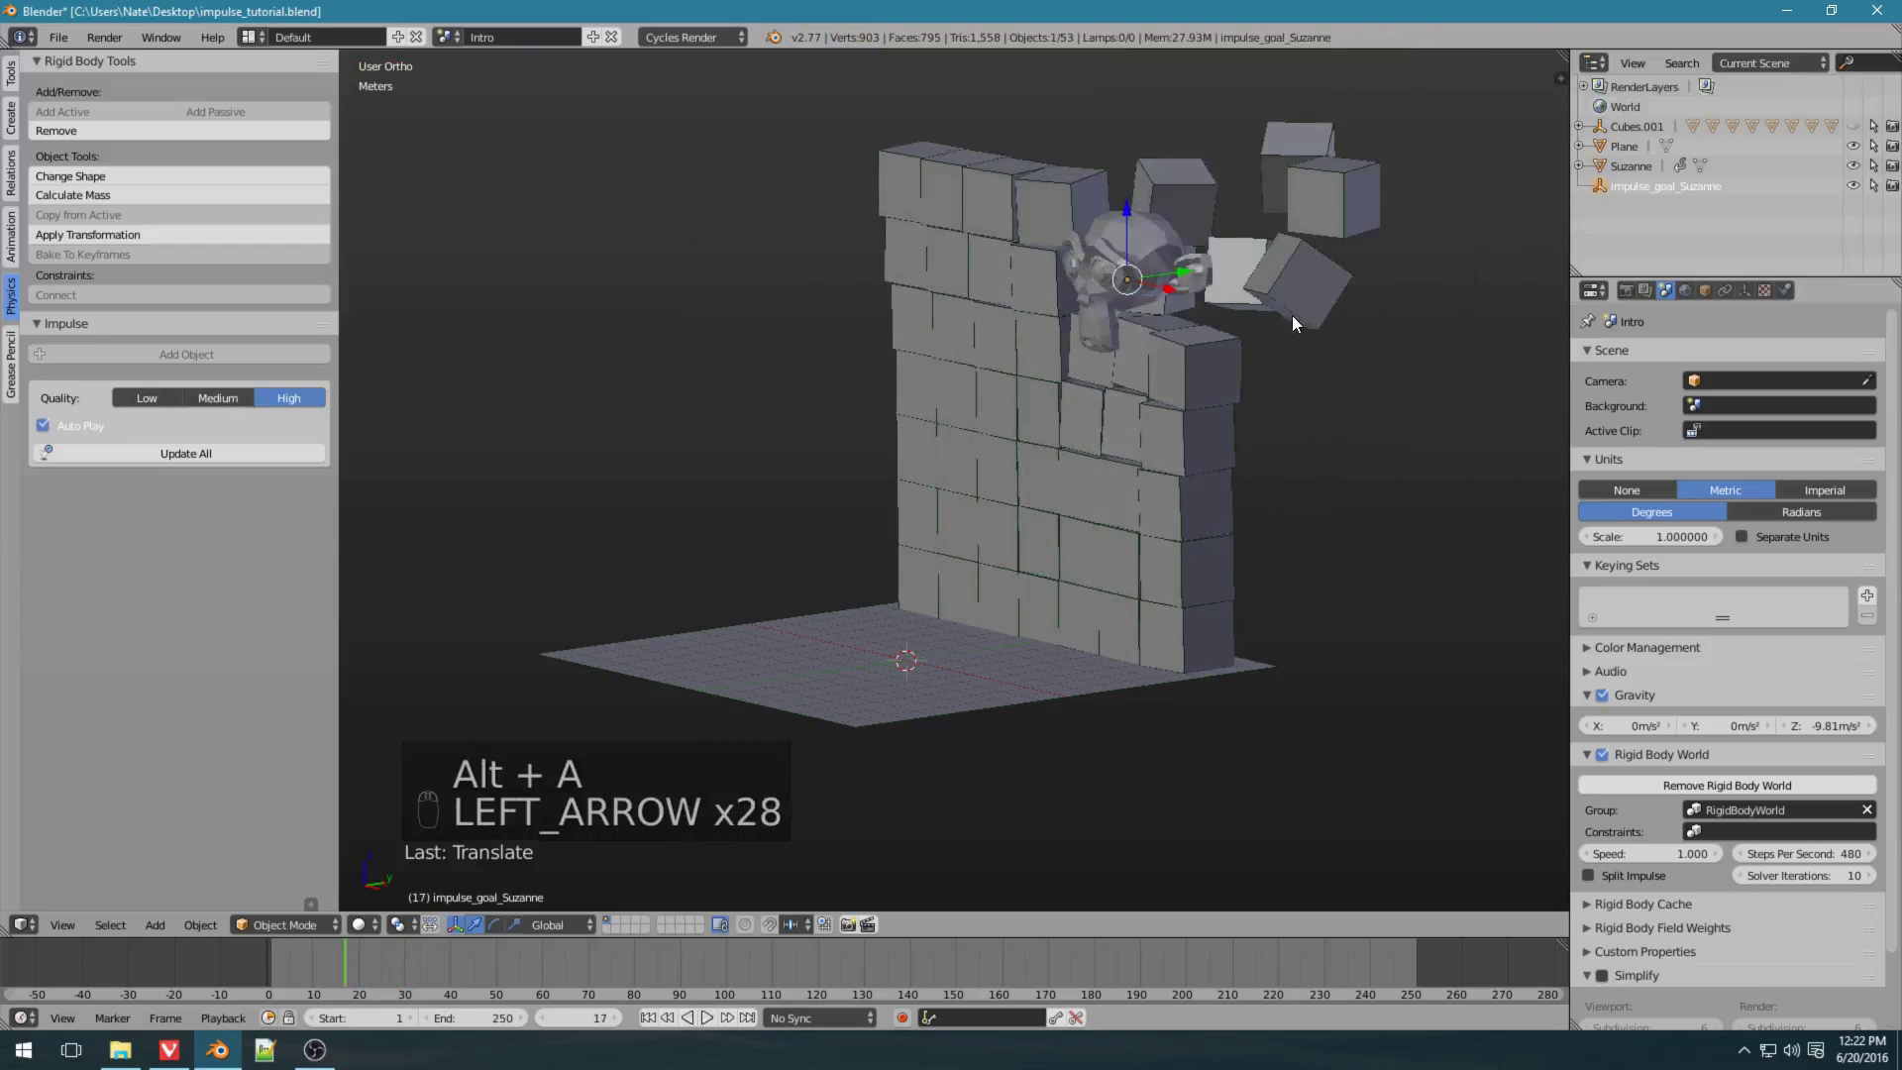
key("Right")
key("Left")
key("Right")
middle_click_drag(1346, 303, 1173, 395)
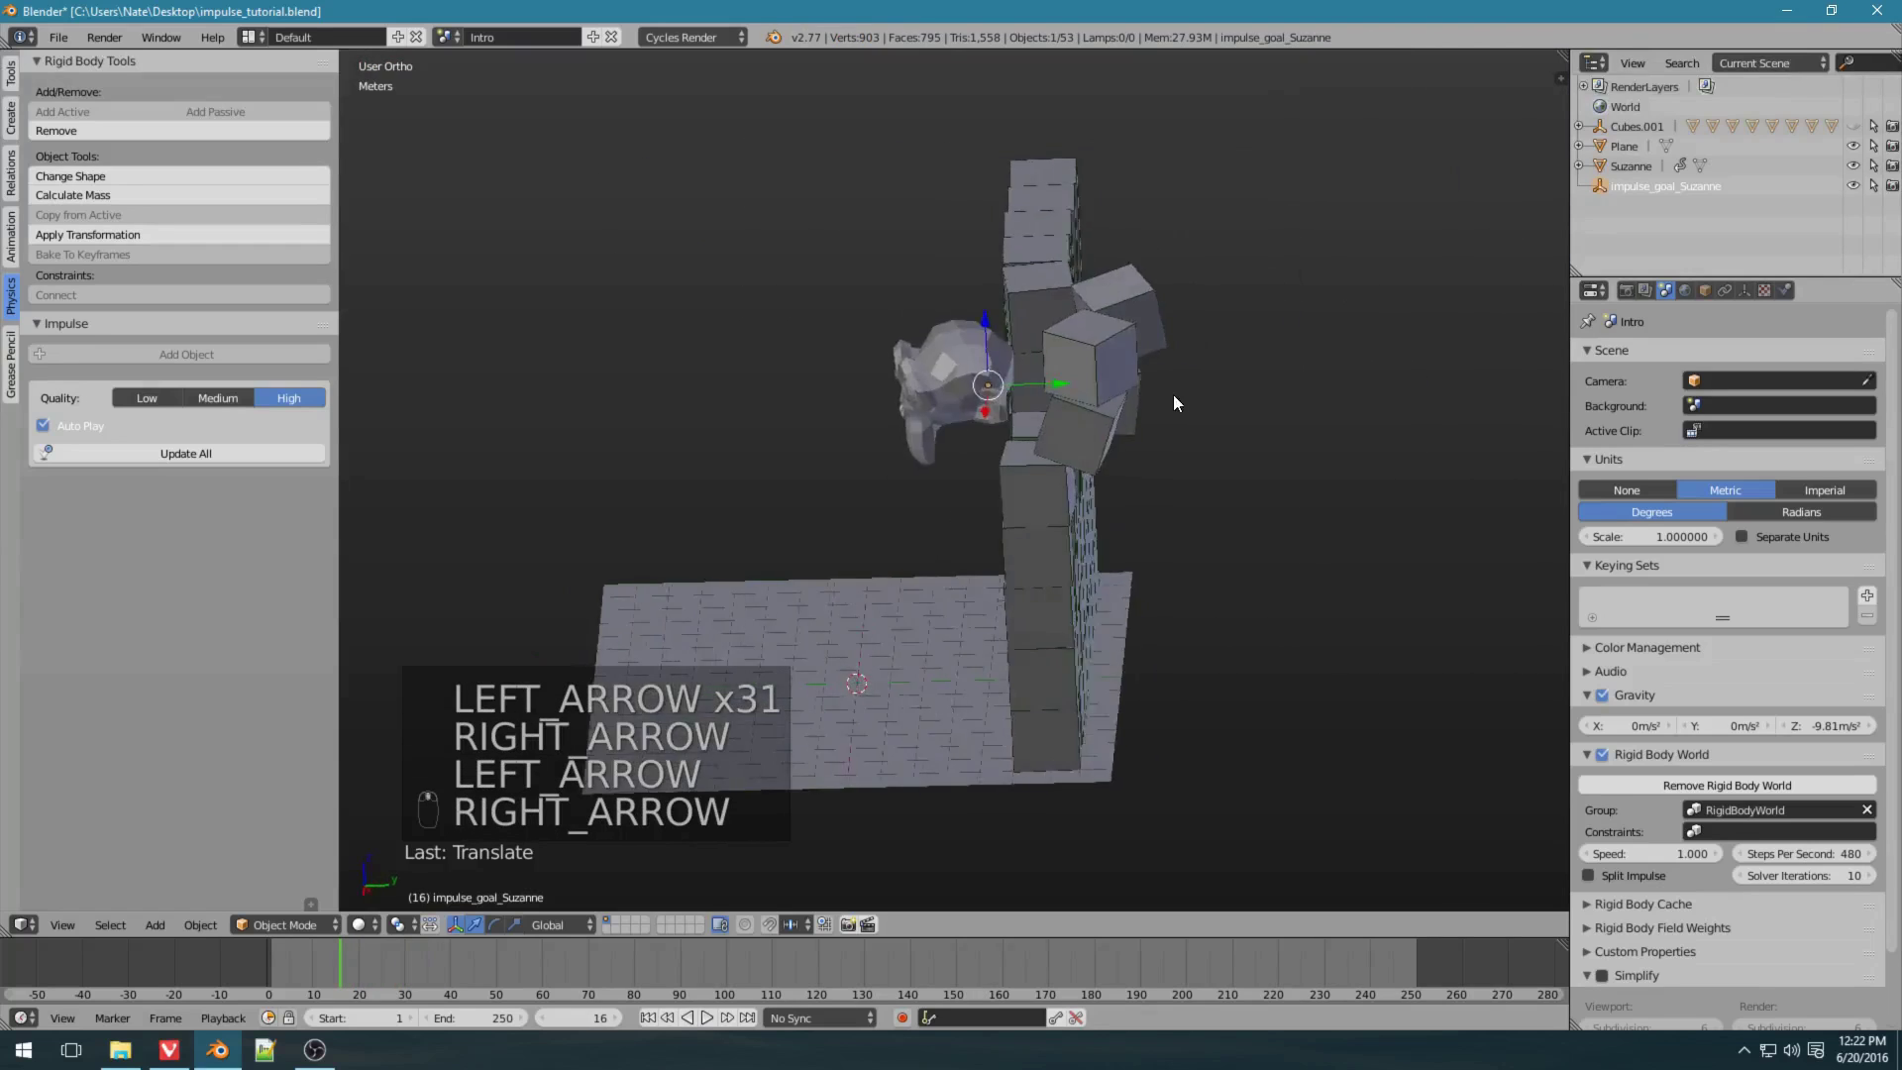
middle_click_drag(1068, 428, 1162, 386)
key("Left")
key("Right")
key("Right")
key("Right")
key("Right")
key("Right")
key("Right")
key("Right")
key("Right")
key("Left")
key("Left")
key("Left")
Replay the simulation from frame 1 and rewind to the start.
key("shift+Left")
key("alt+a")
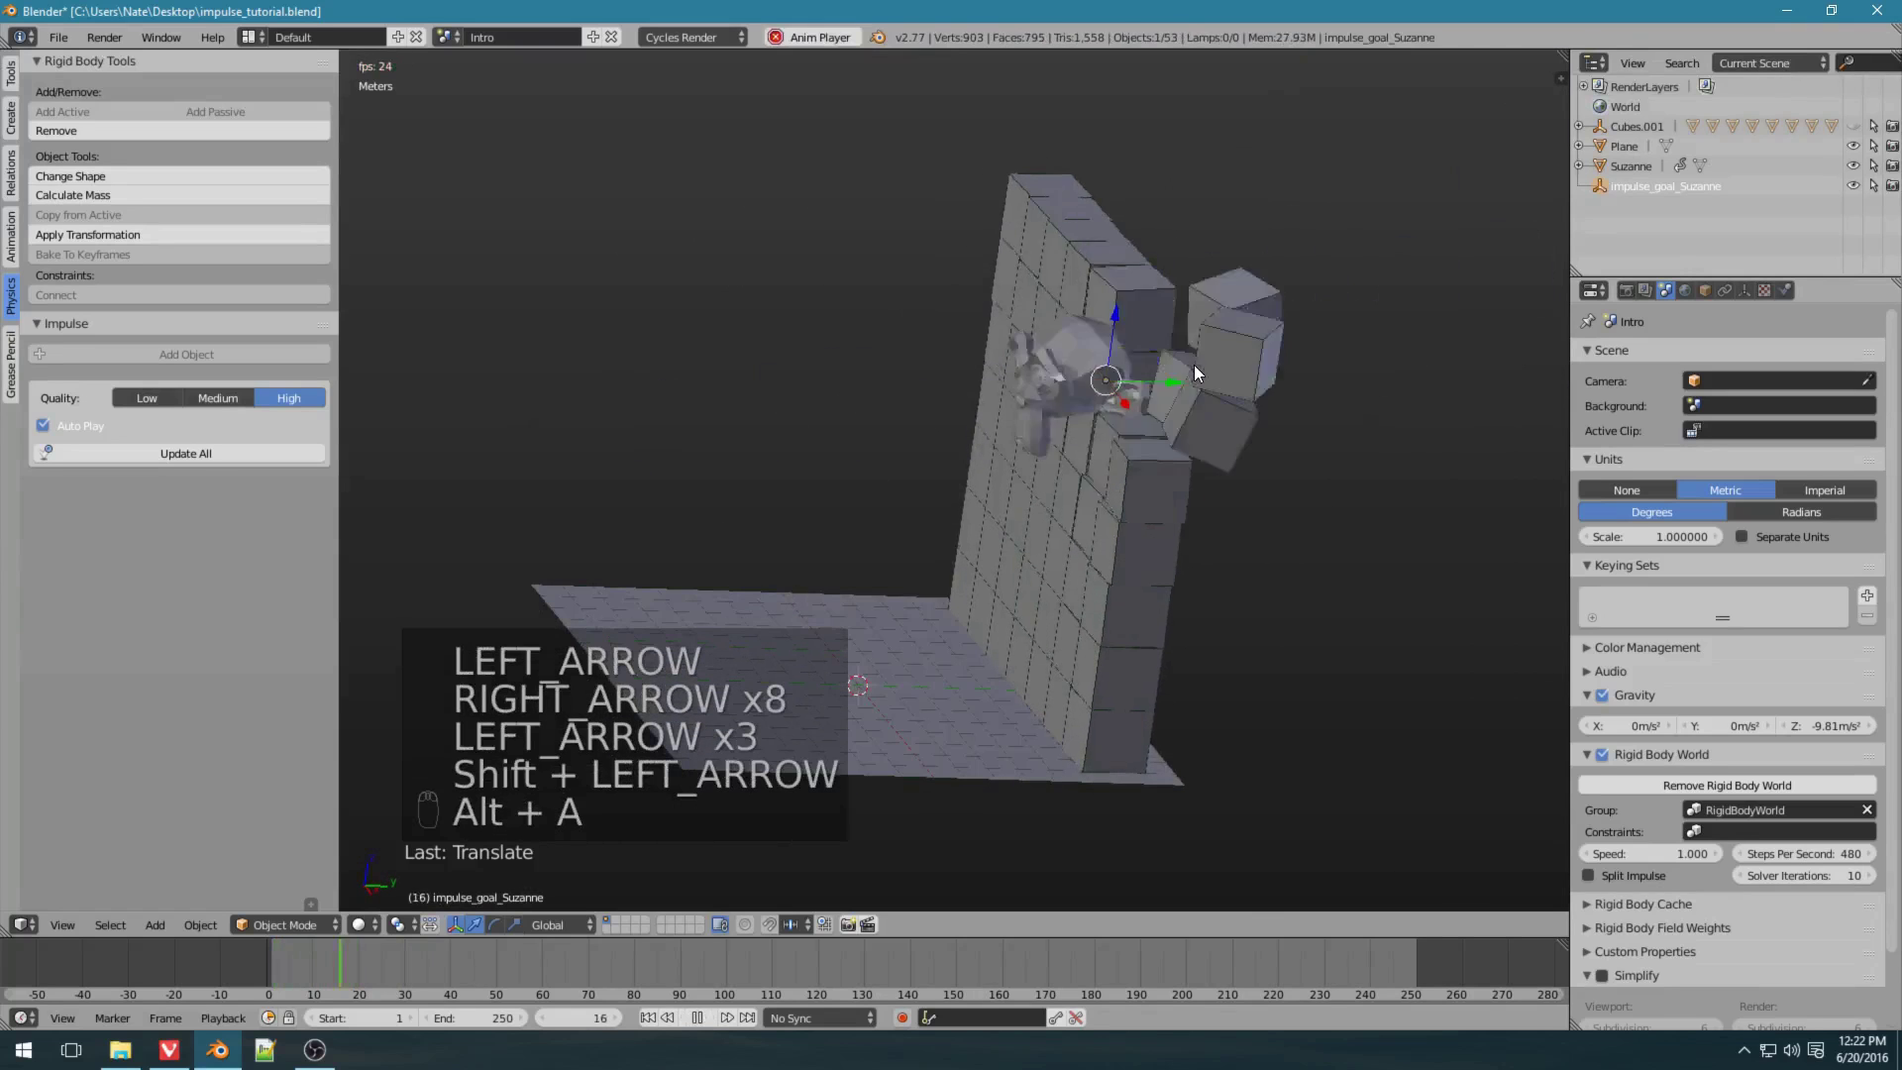
key("alt+a")
key("shift+Left")
Slide the goal empty further along Y, run Update All, then replay and rewind to frame 1.
left_click_drag(1175, 381, 1137, 383)
middle_click_drag(1208, 474, 1087, 408)
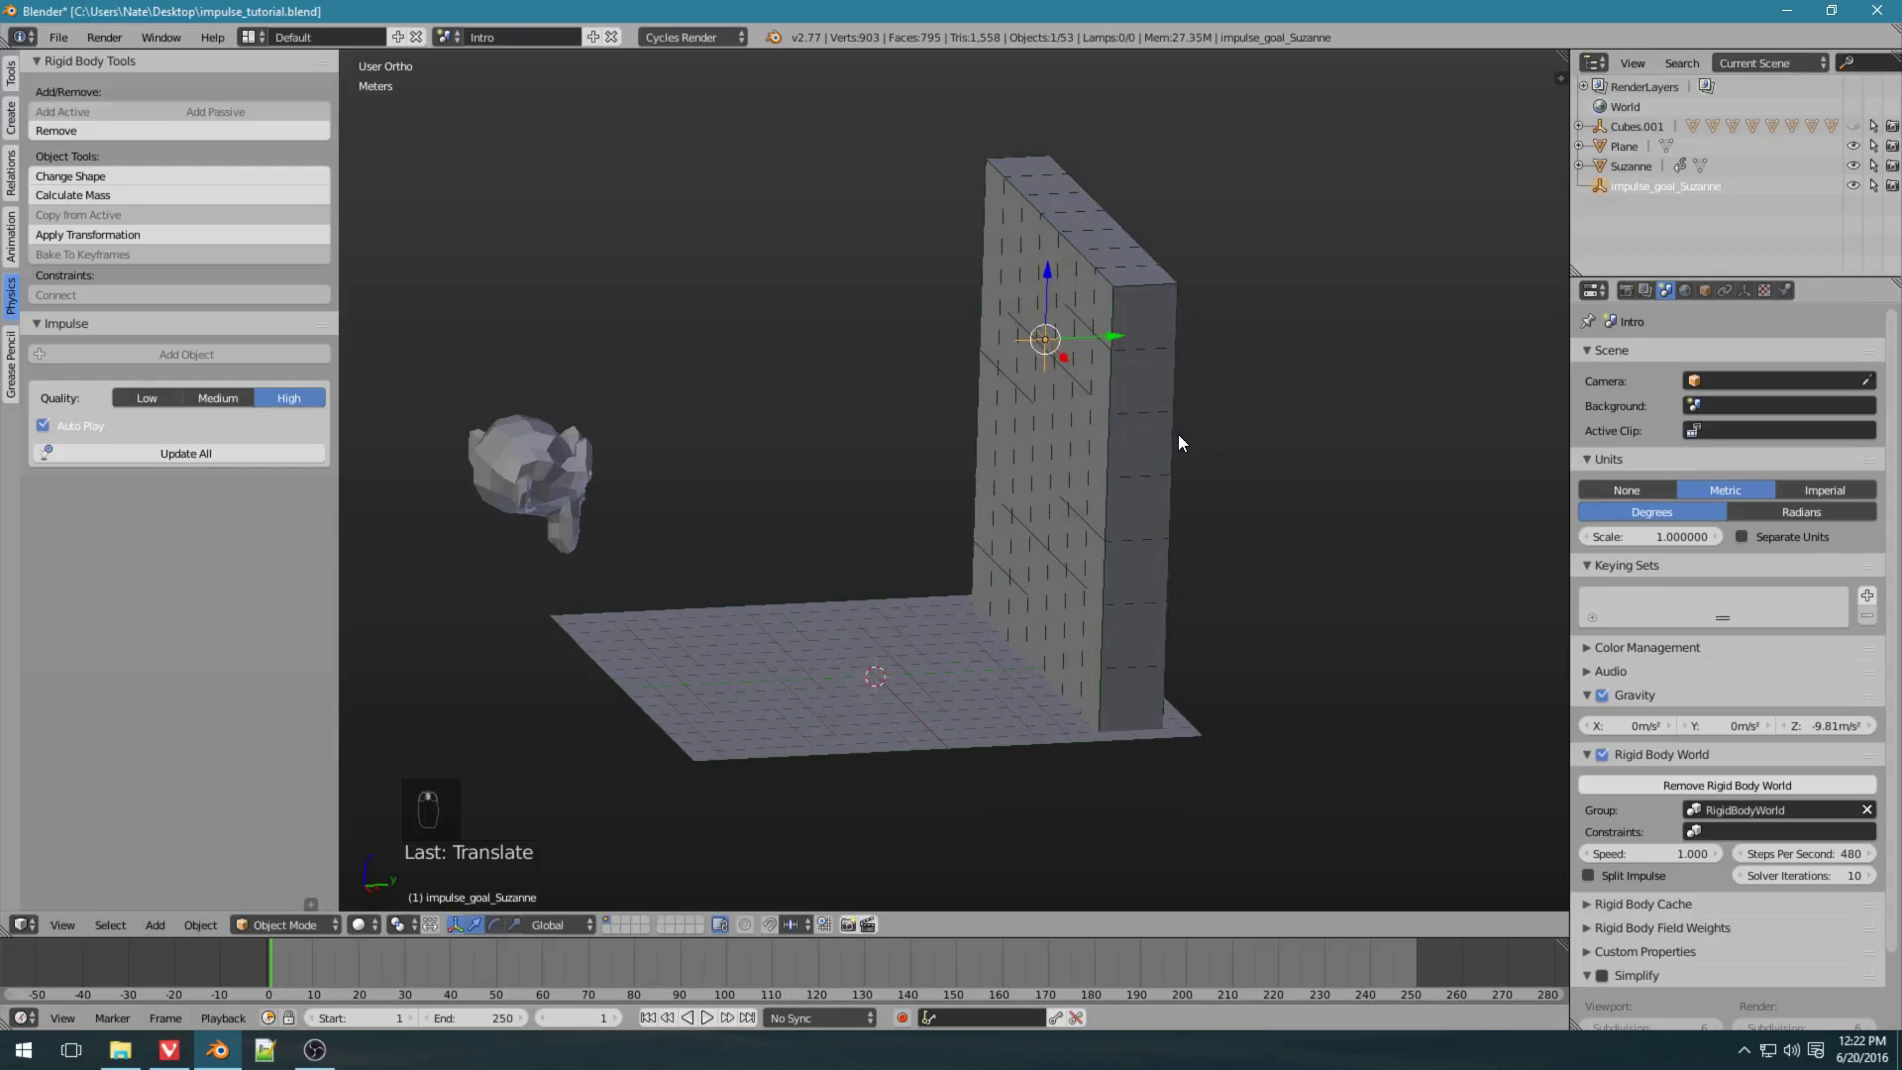
left_click(153, 453)
key("alt+a")
key("shift+Left")
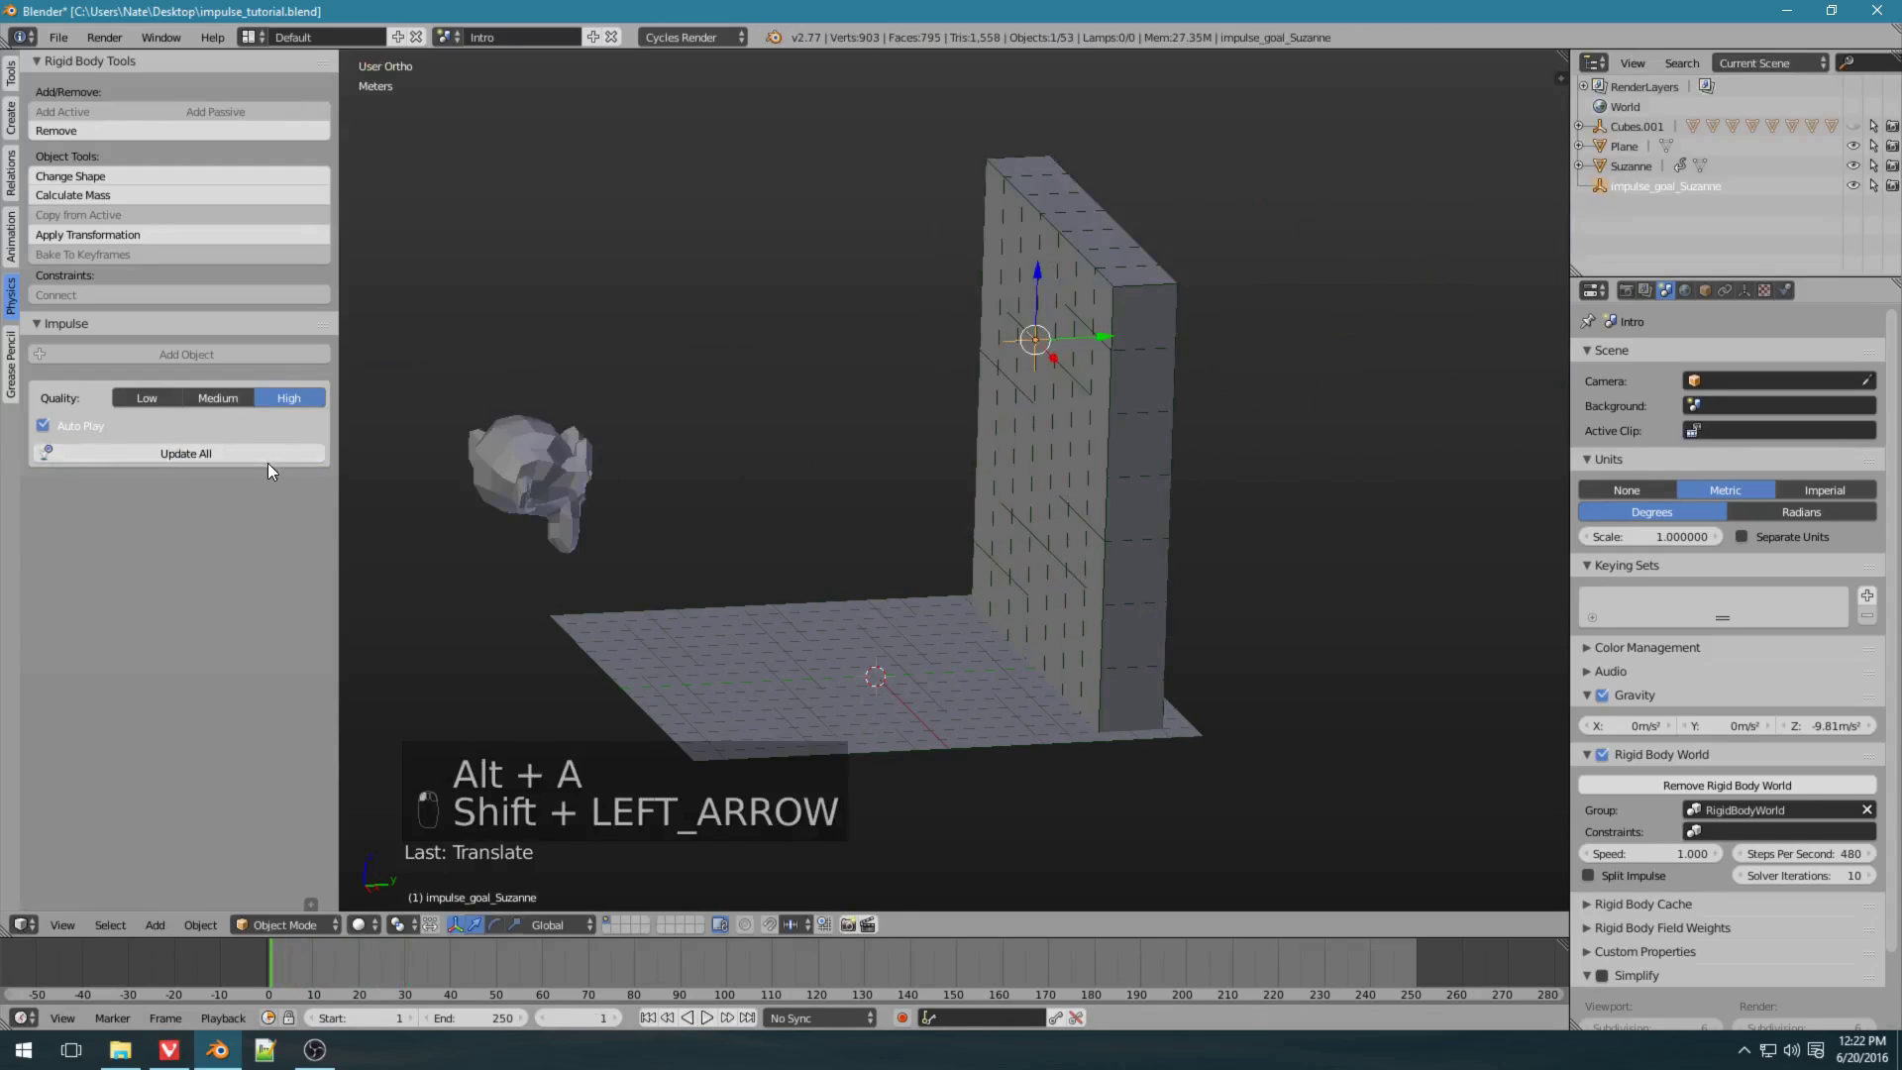
key("alt+a")
key("alt+a")
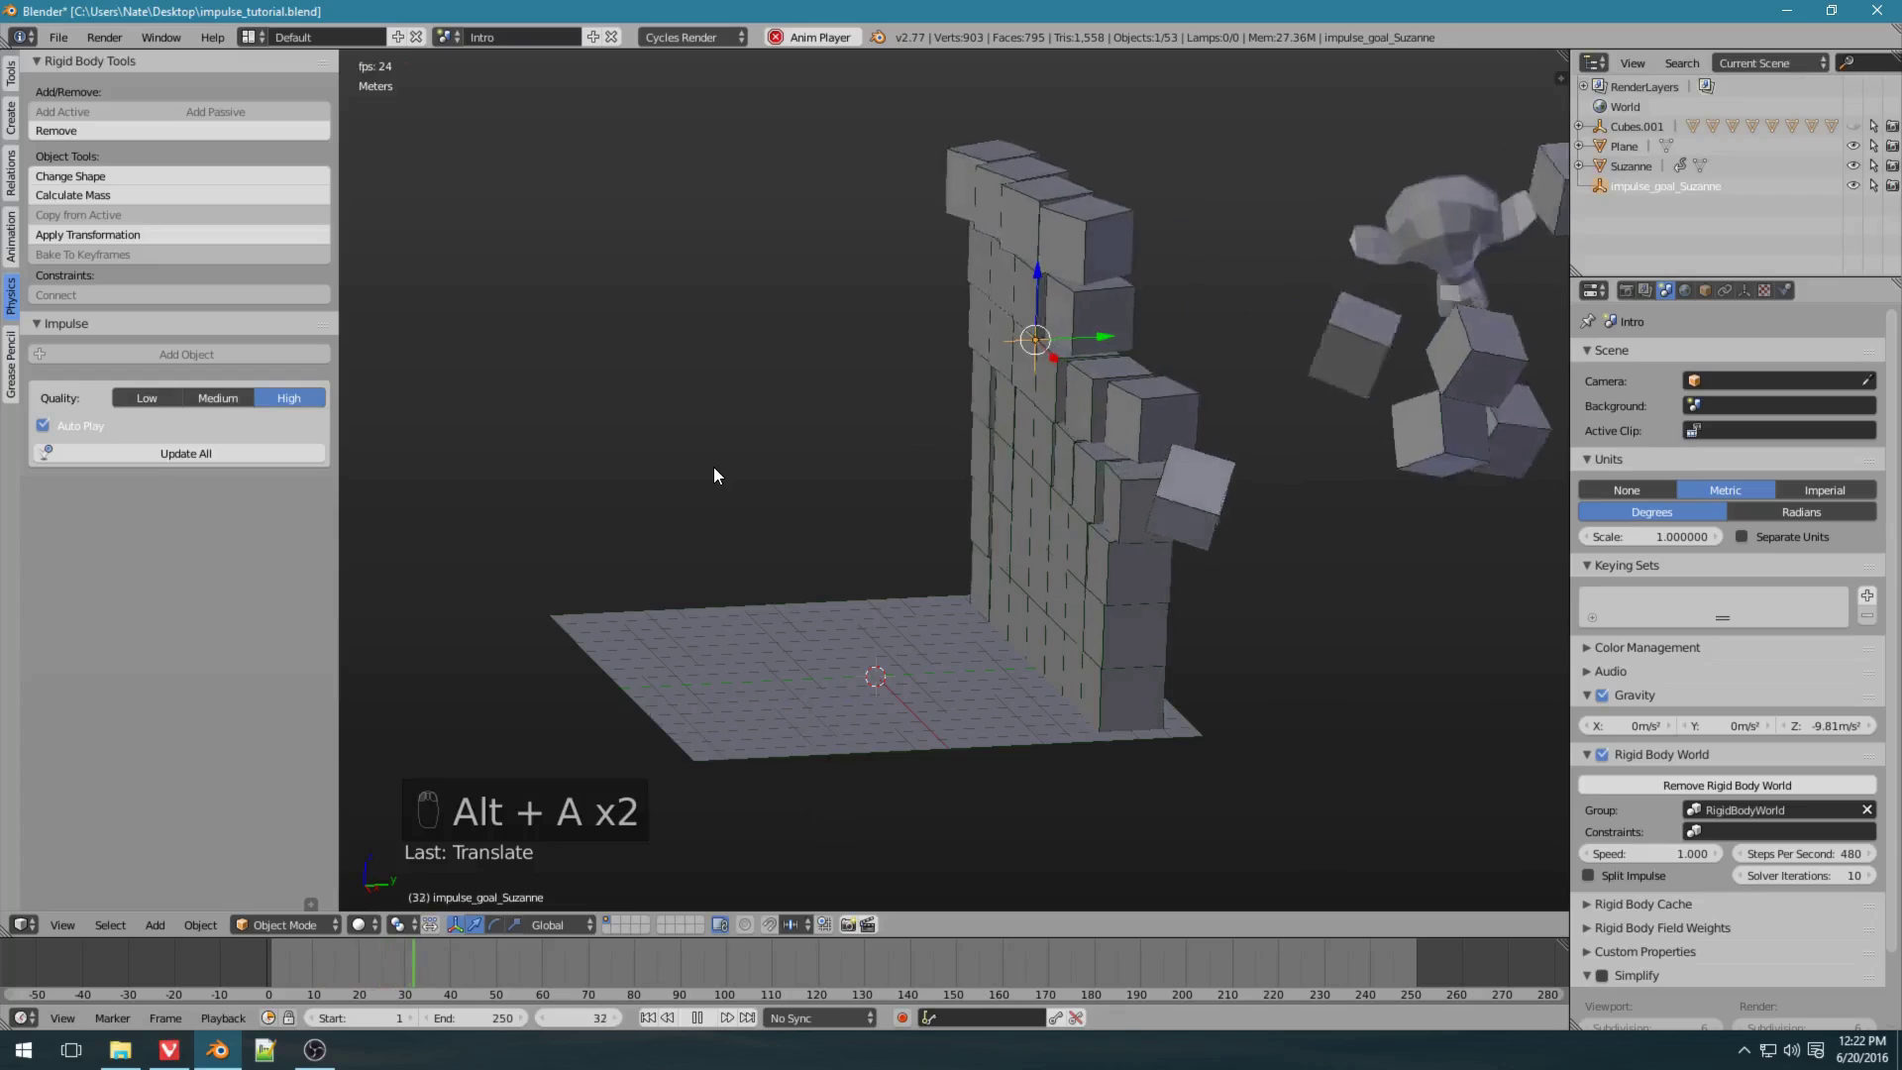
key("alt+a")
key("shift+Left")
middle_click_drag(714, 475, 1322, 235)
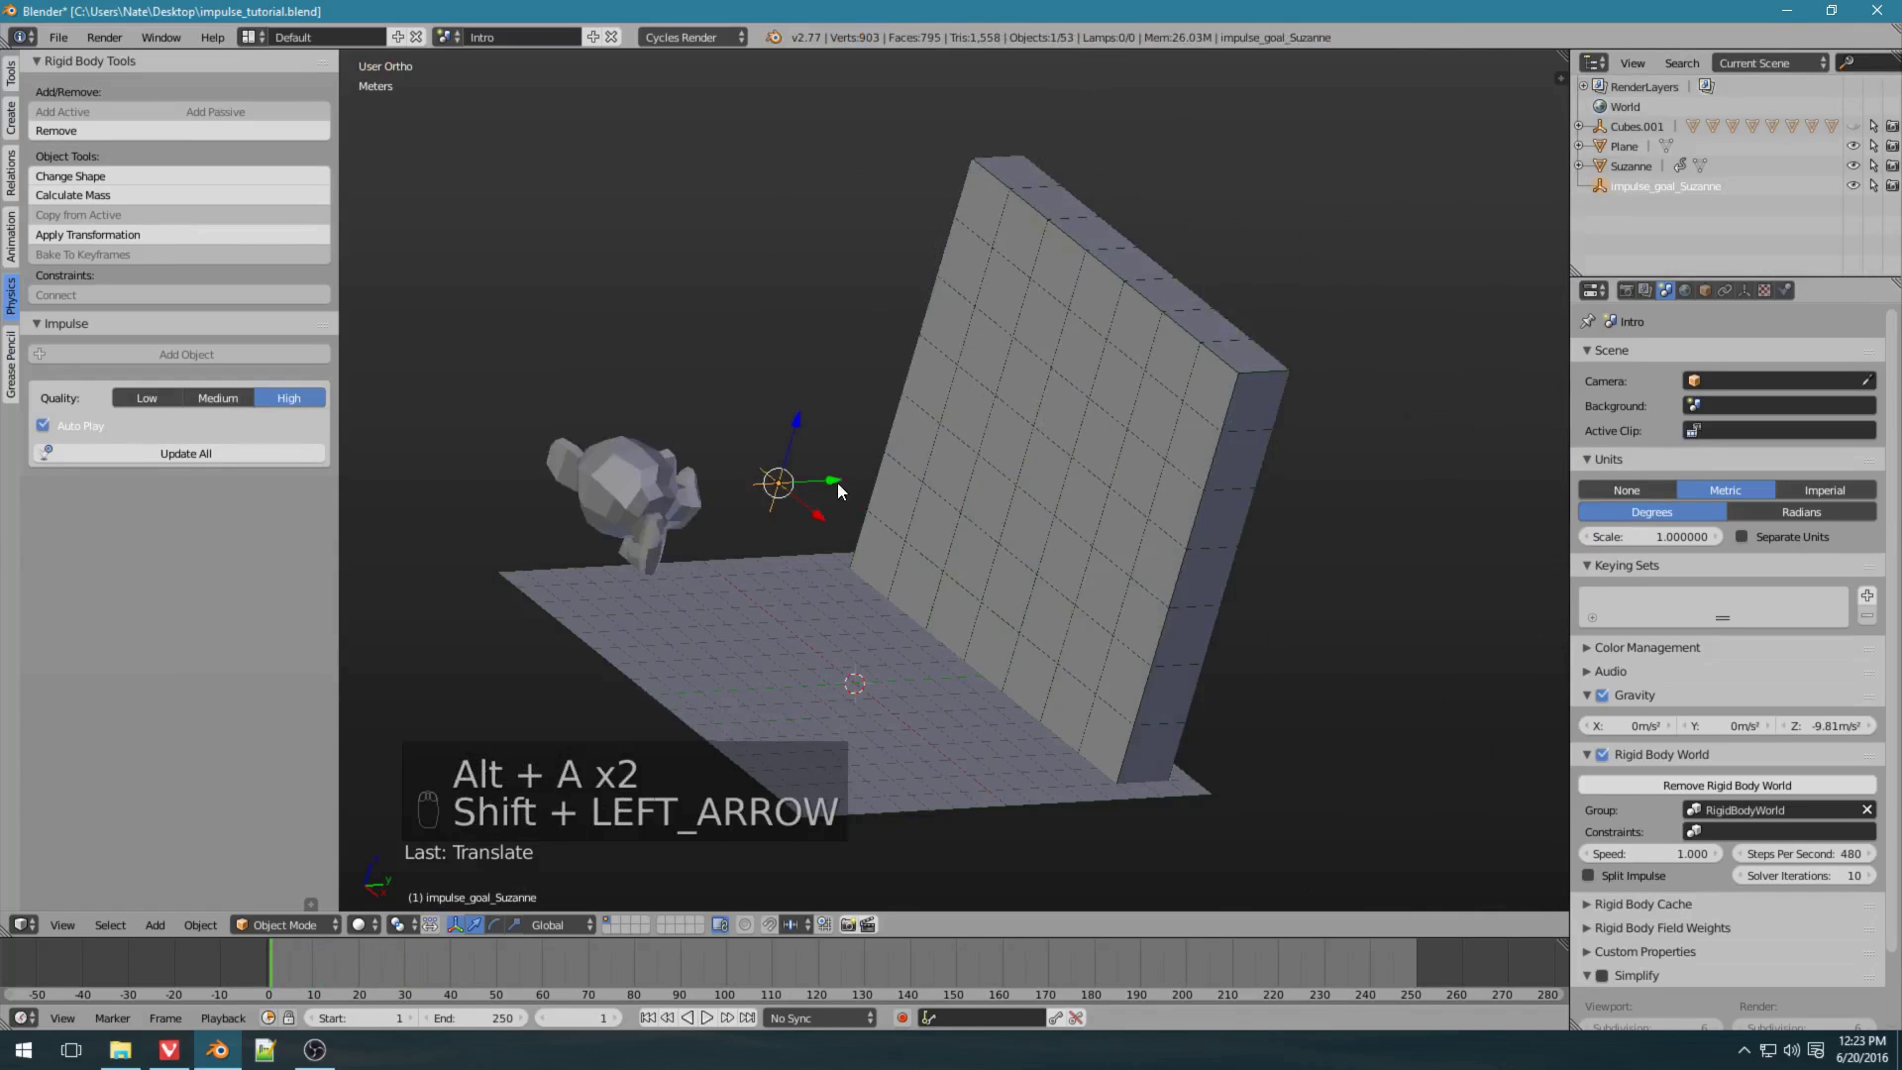
Shift the goal empty along Y, run Update All, and replay the launch from frame 1.
key("g")
key("y")
left_click(1002, 502)
key("alt+a")
key("alt+a")
key("shift+Left")
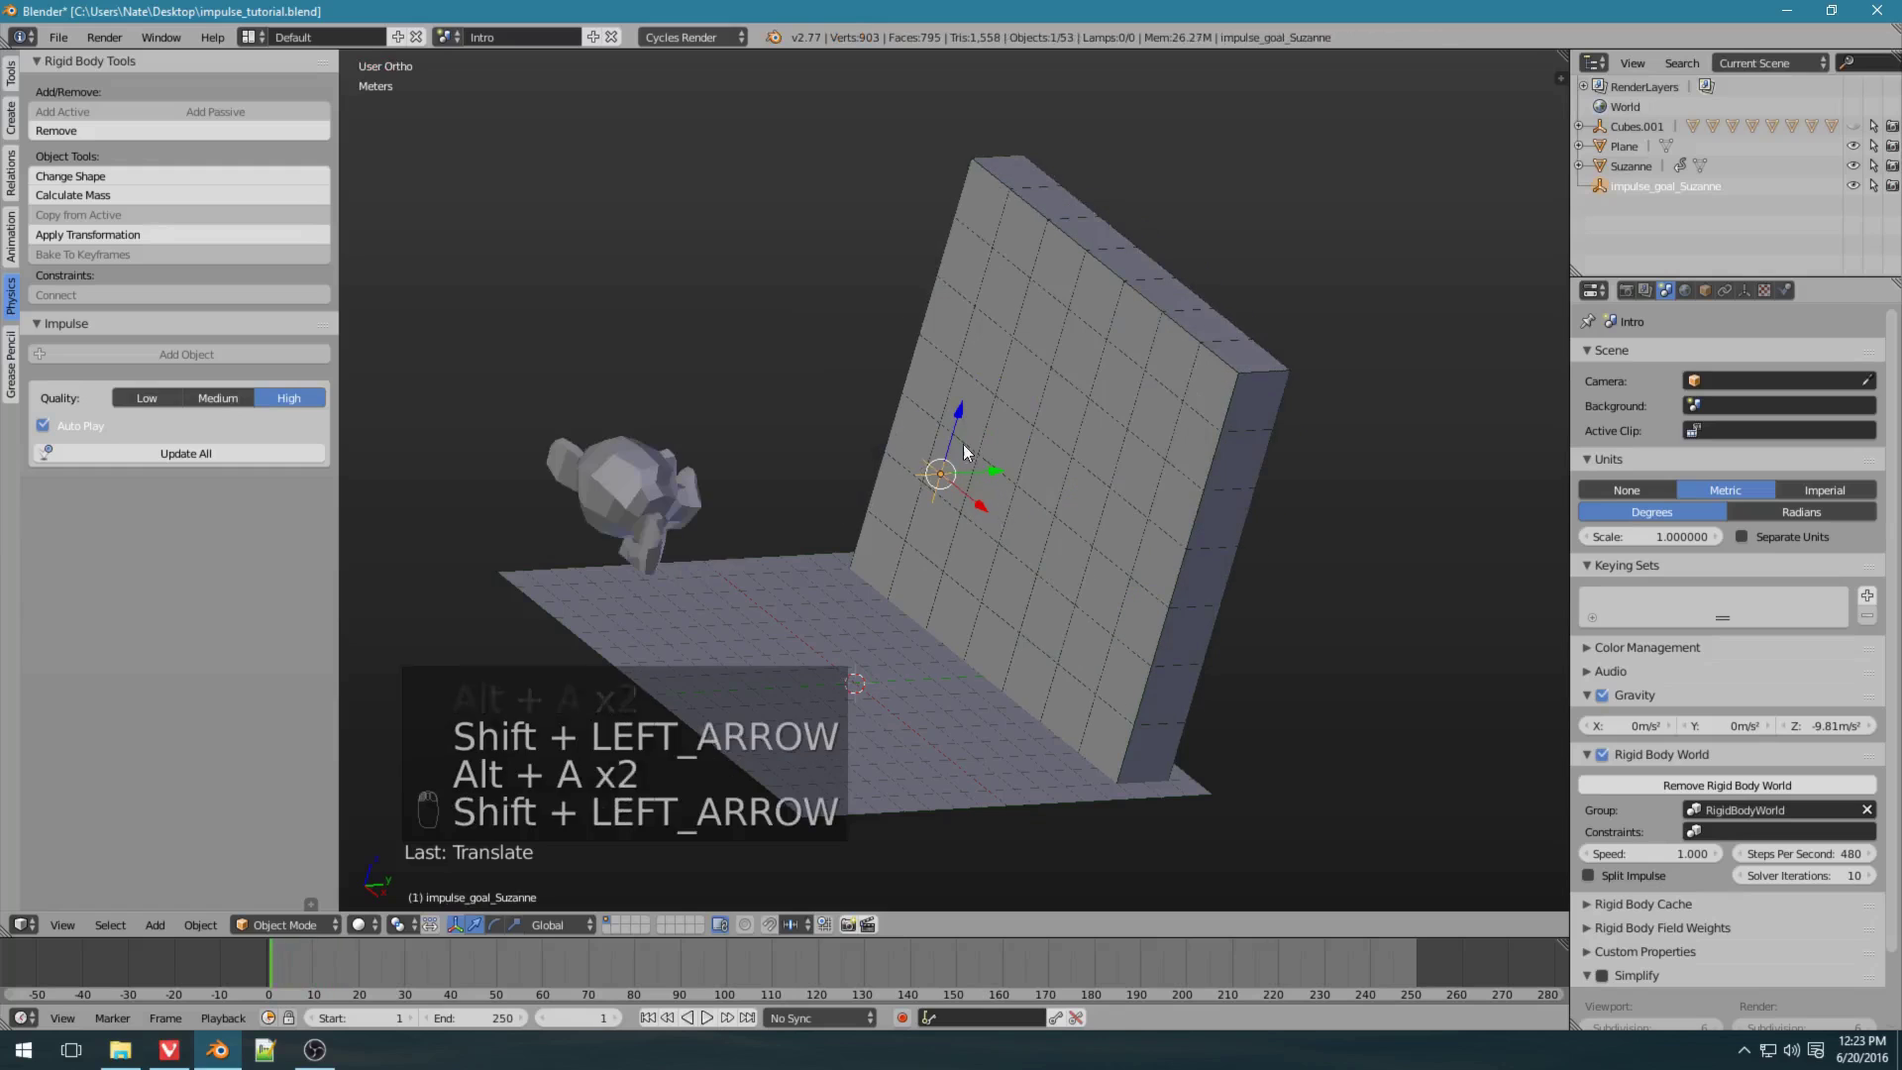
left_click(263, 453)
key("alt+a")
key("shift+Left")
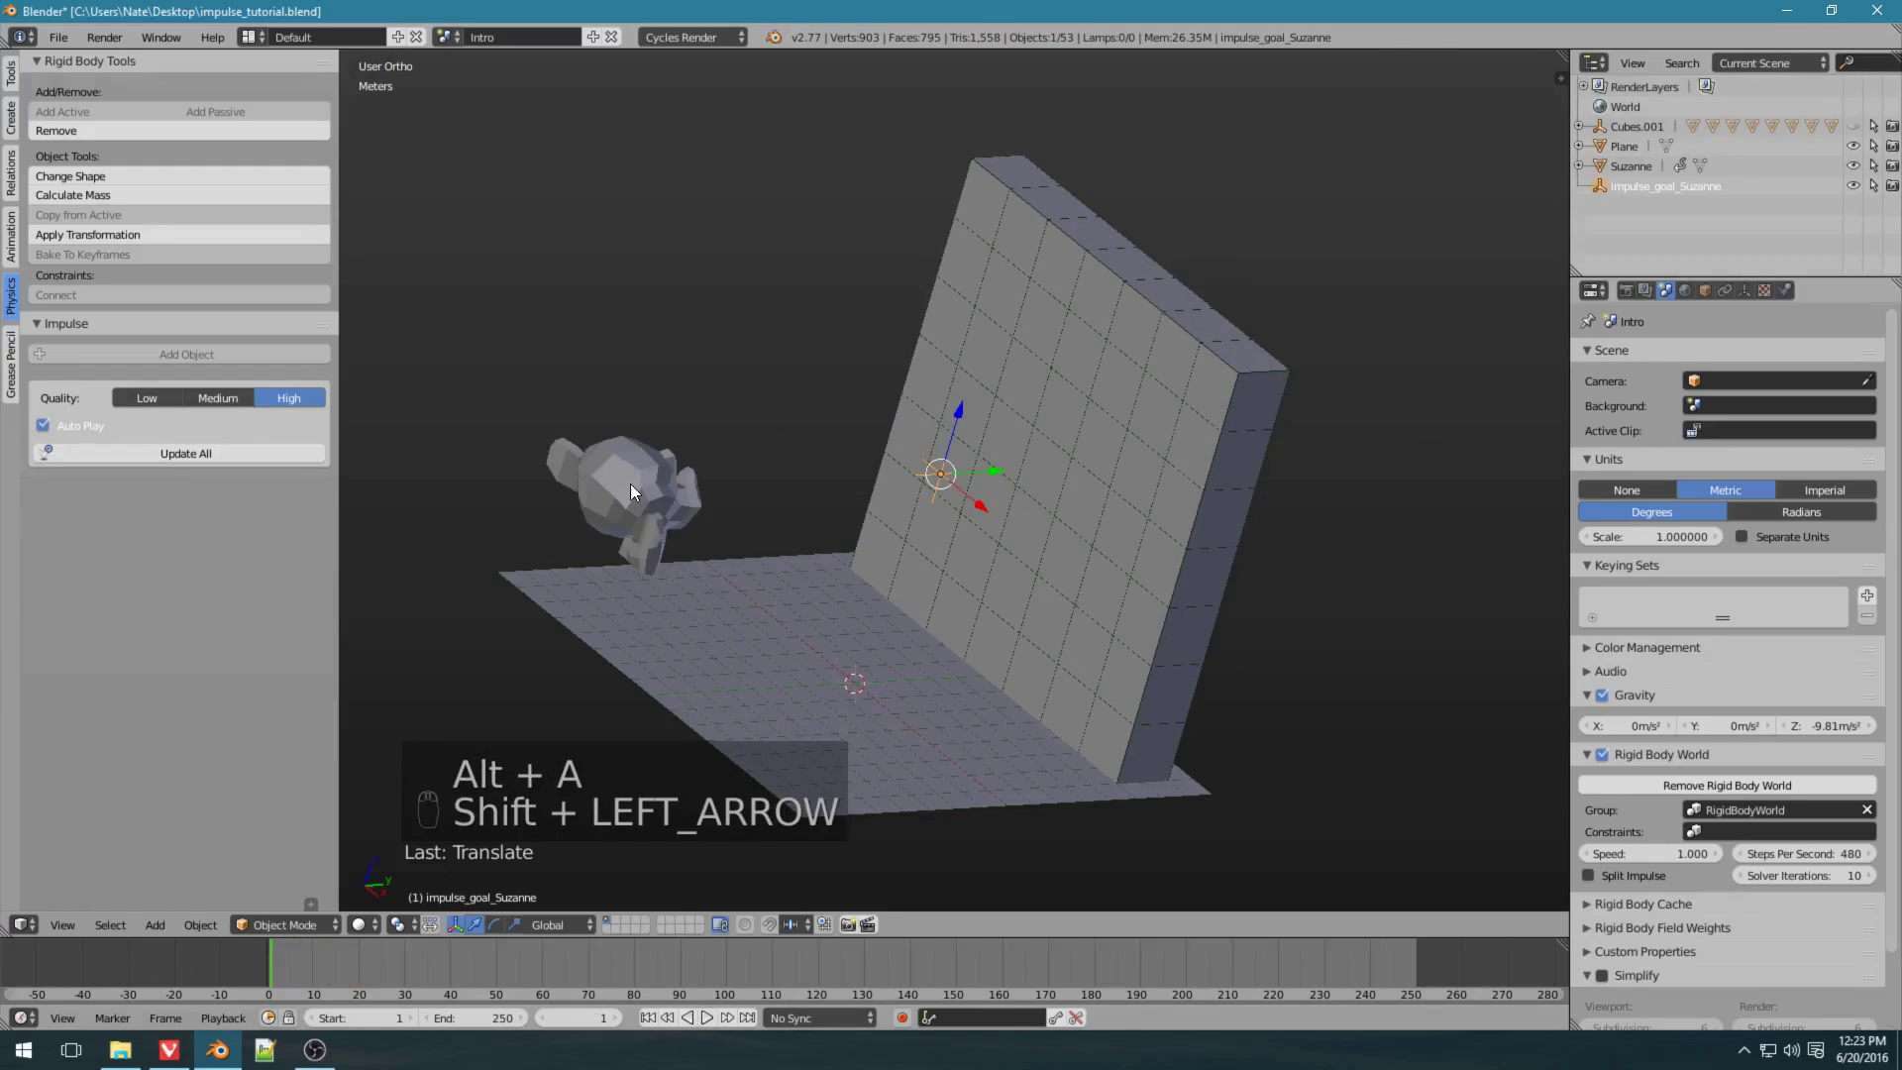
Set the goal empty's Z rotation to 18° in the sidebar, then update and replay.
key("n")
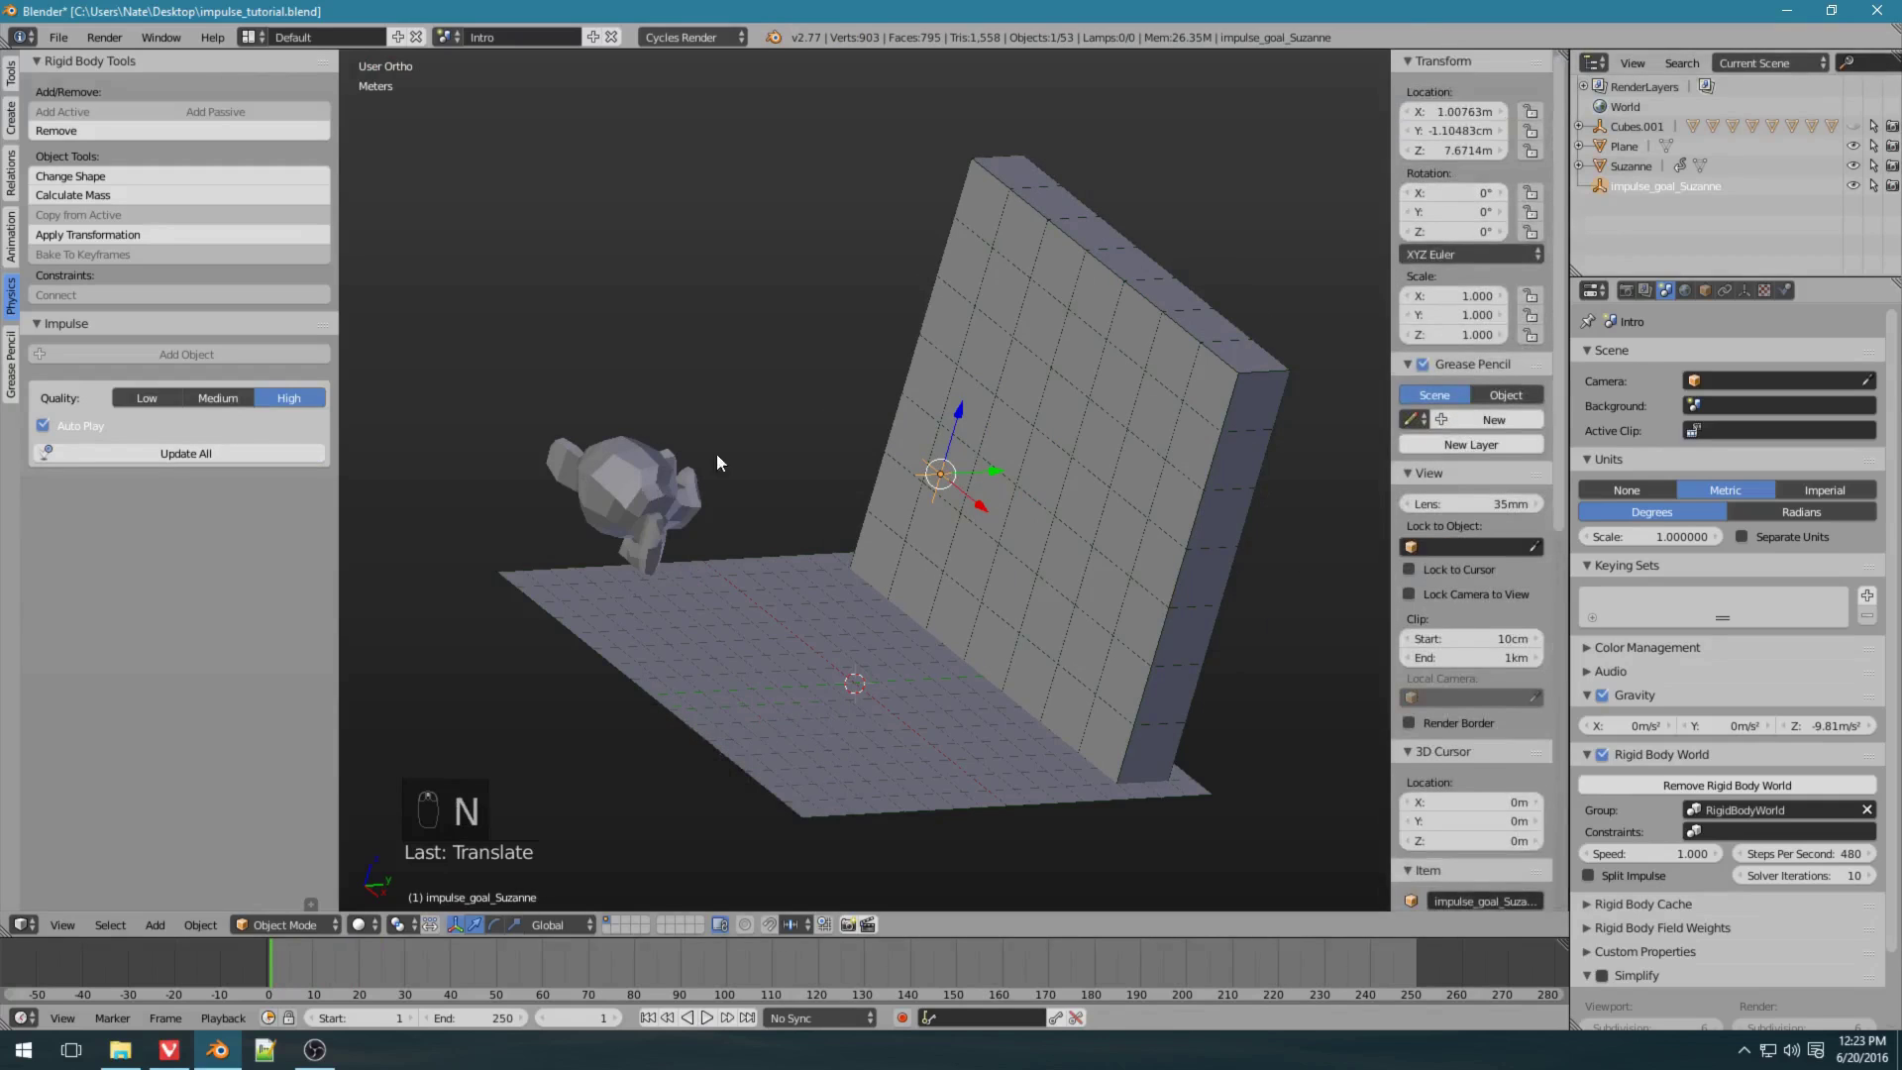
right_click(699, 464)
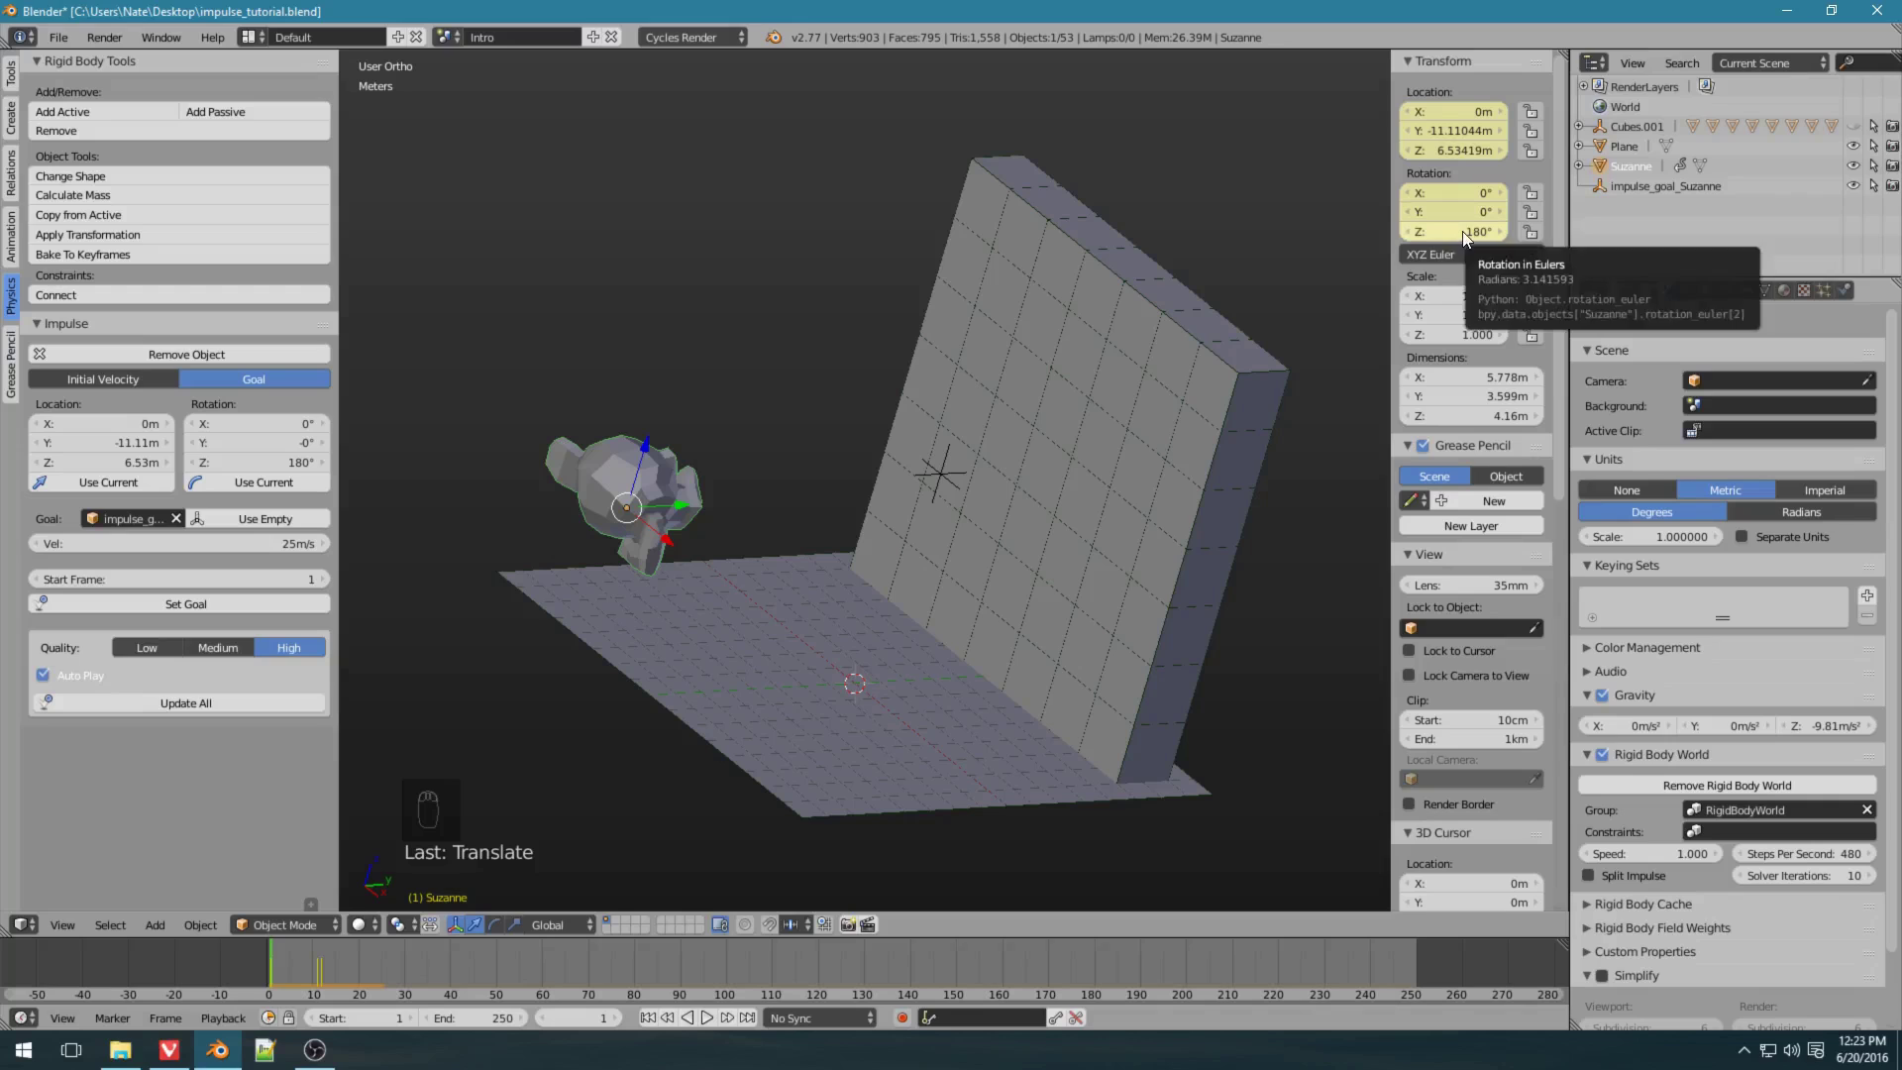
right_click(941, 463)
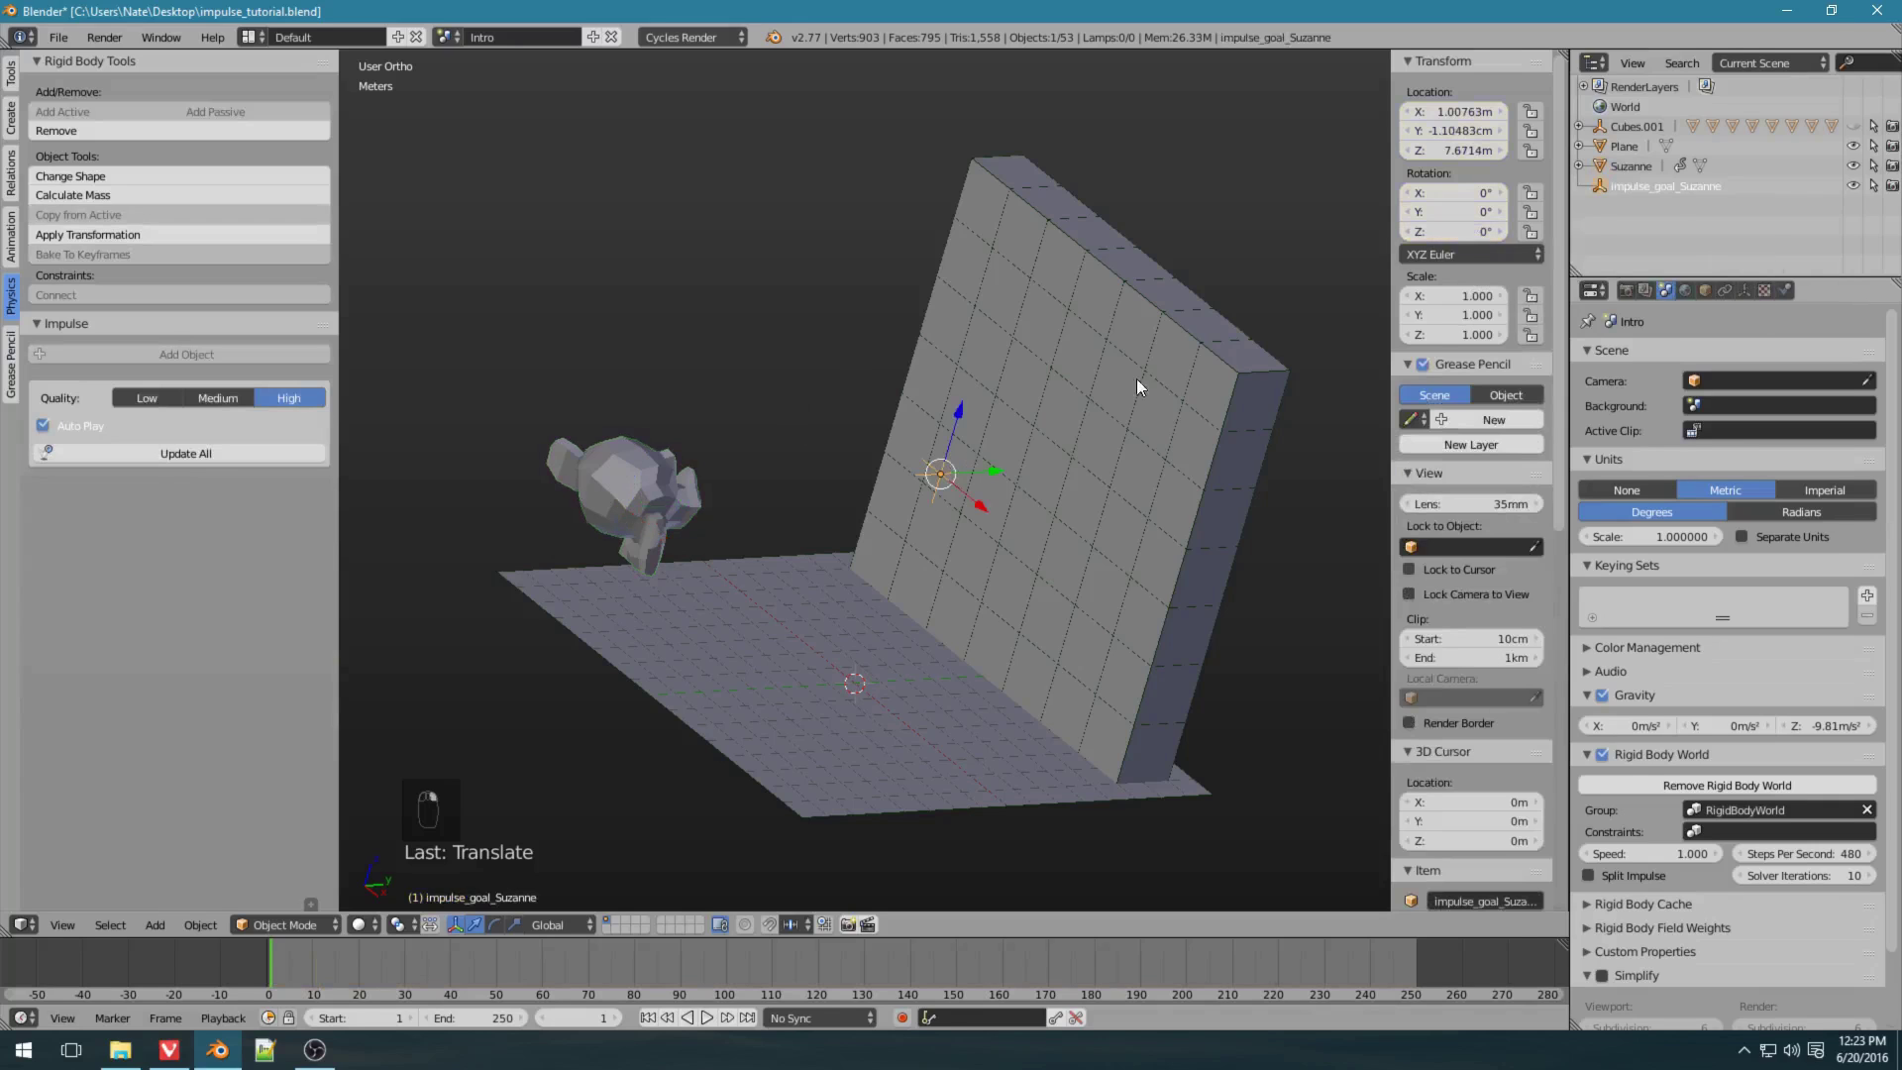
left_click(1476, 232)
type("18")
key("Return")
key("n")
left_click(191, 453)
key("alt+a")
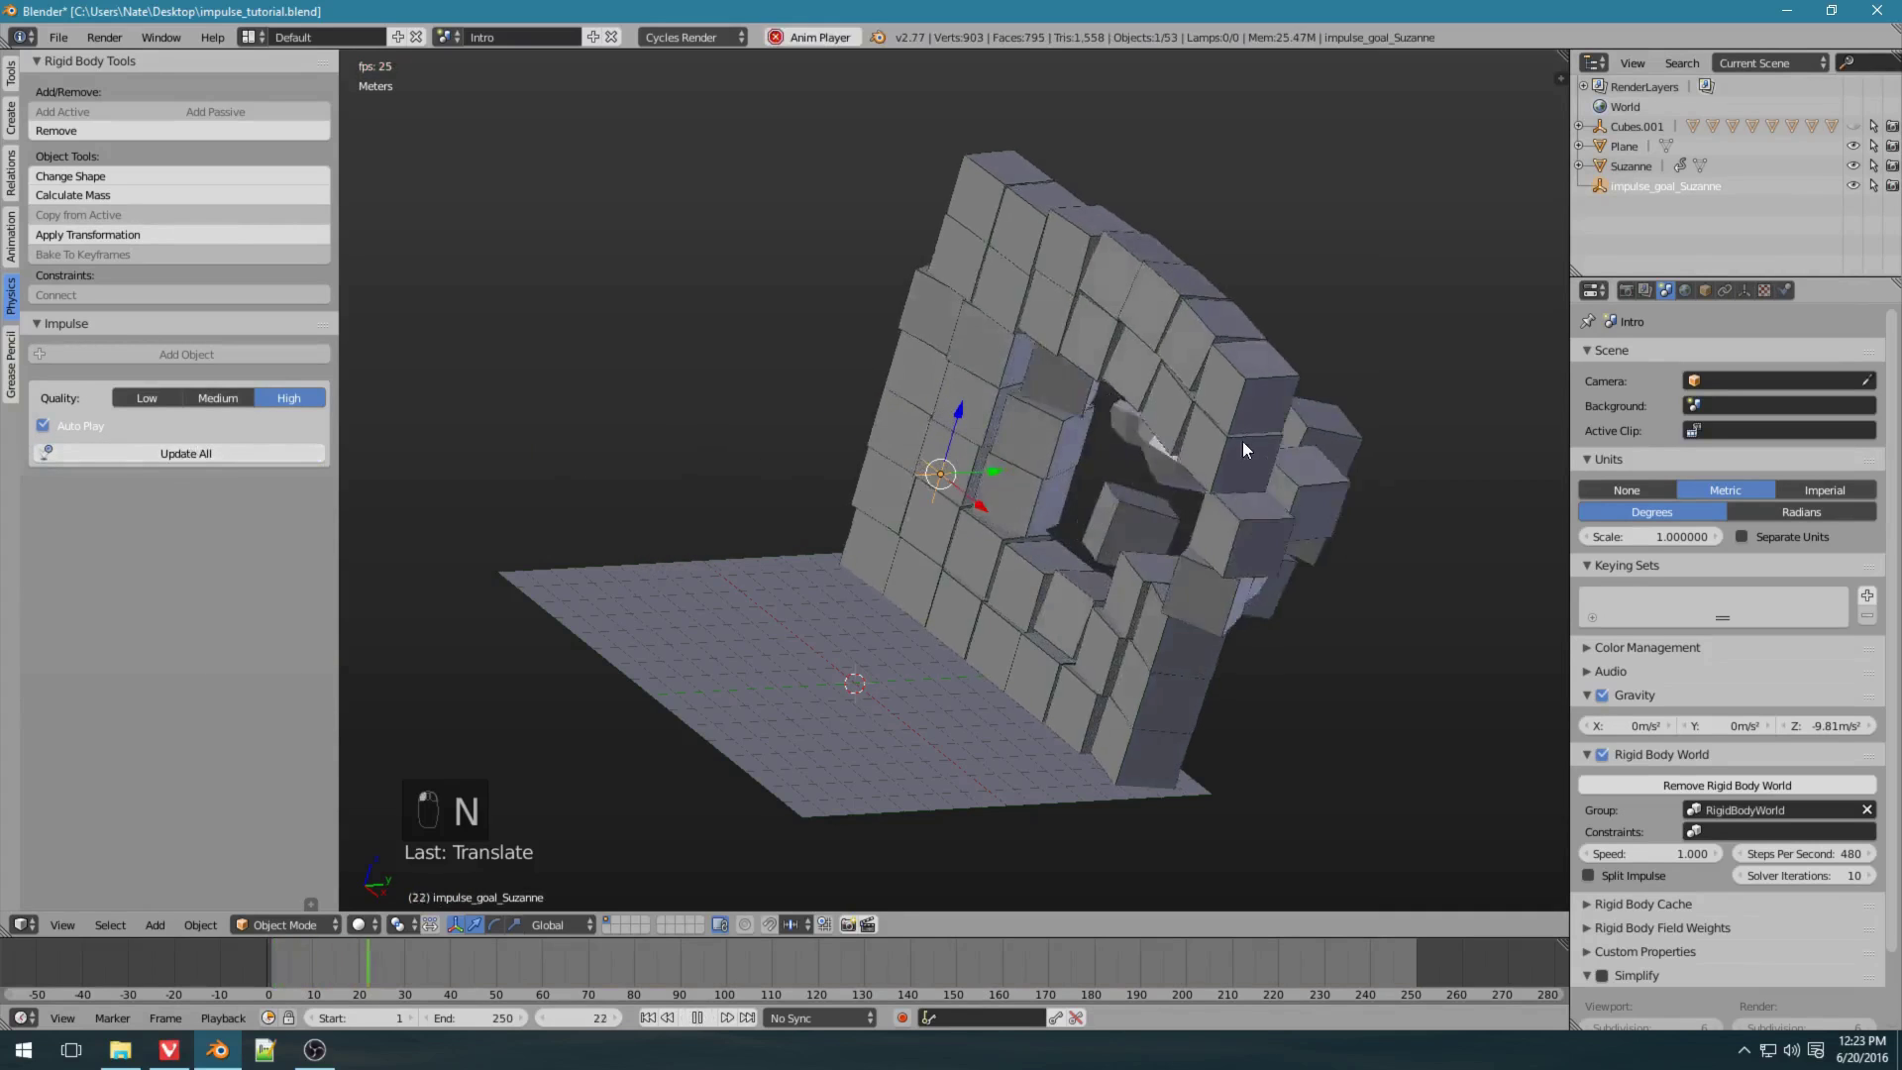
key("shift+Left")
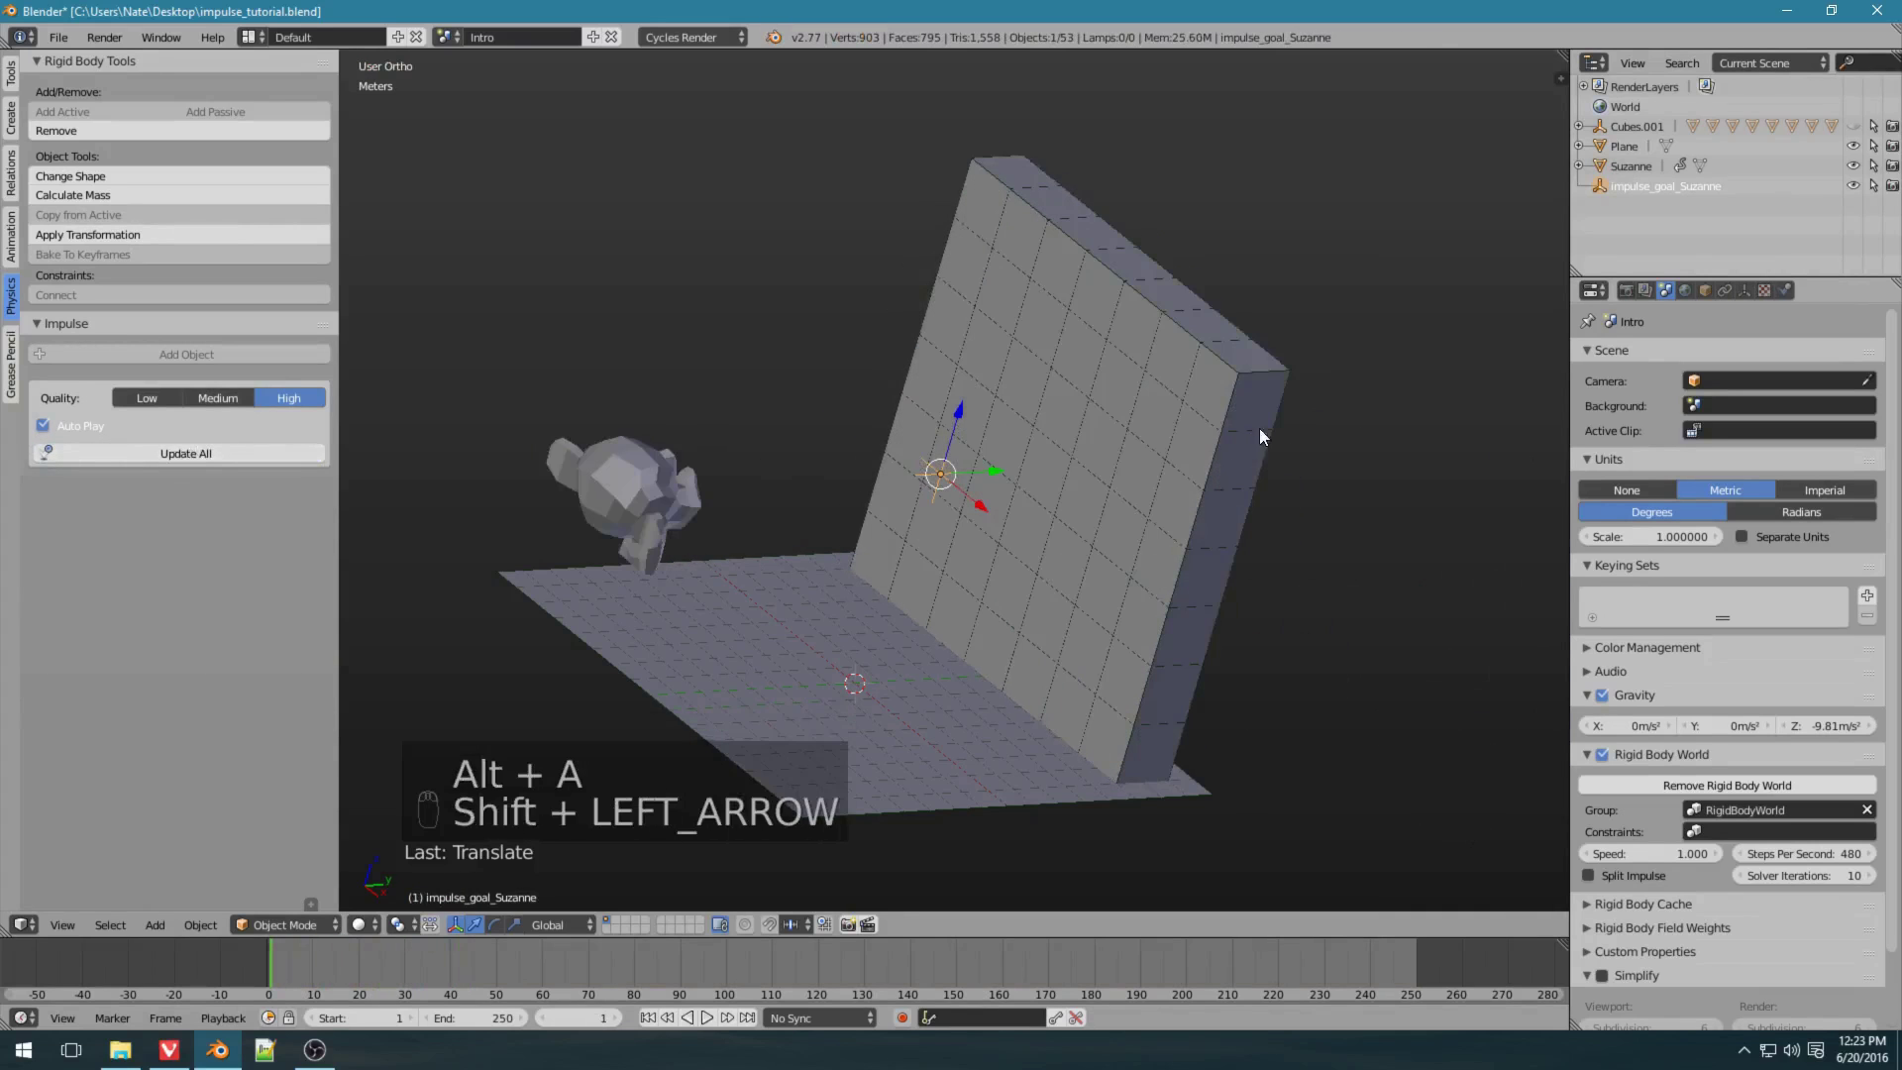
Rotate the goal empty about -47.28° around X, run Update All, and replay to frame 1.
middle_click_drag(1221, 441, 995, 502)
key("r")
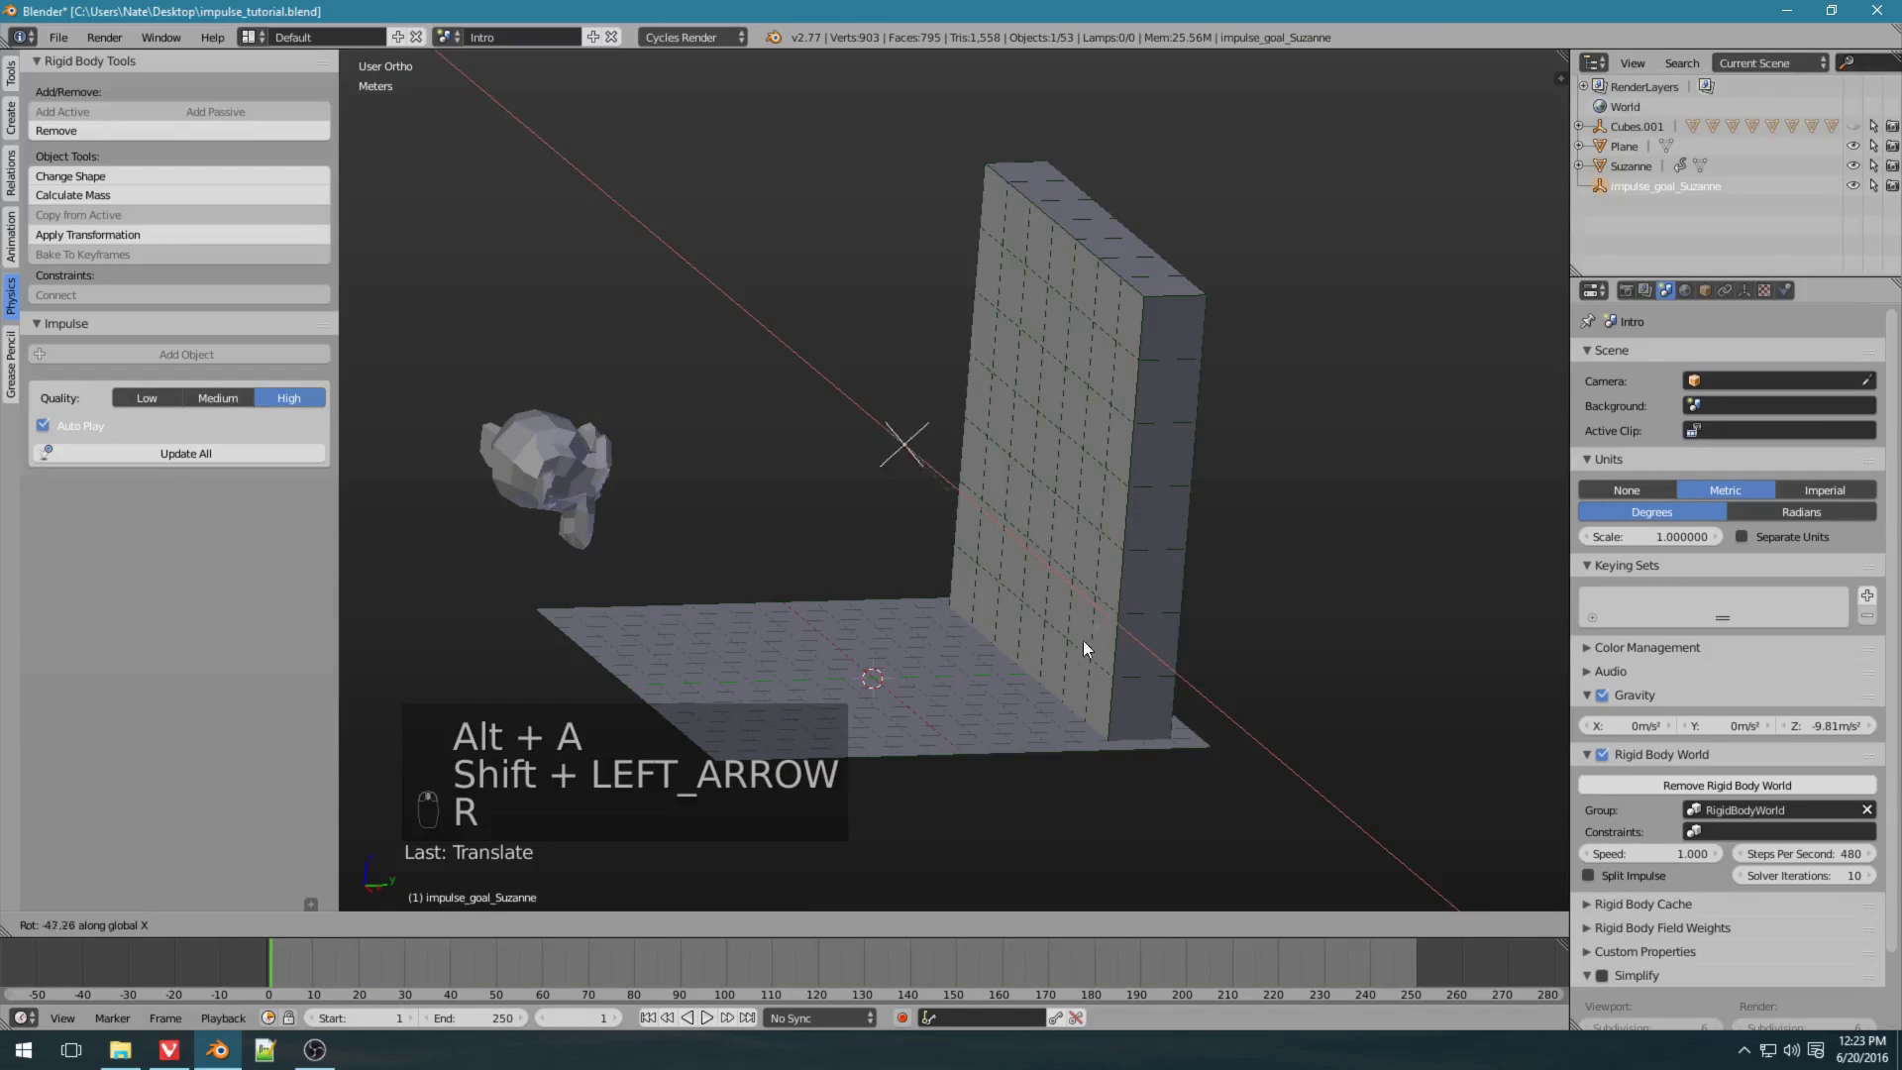
left_click(1072, 650)
left_click(248, 454)
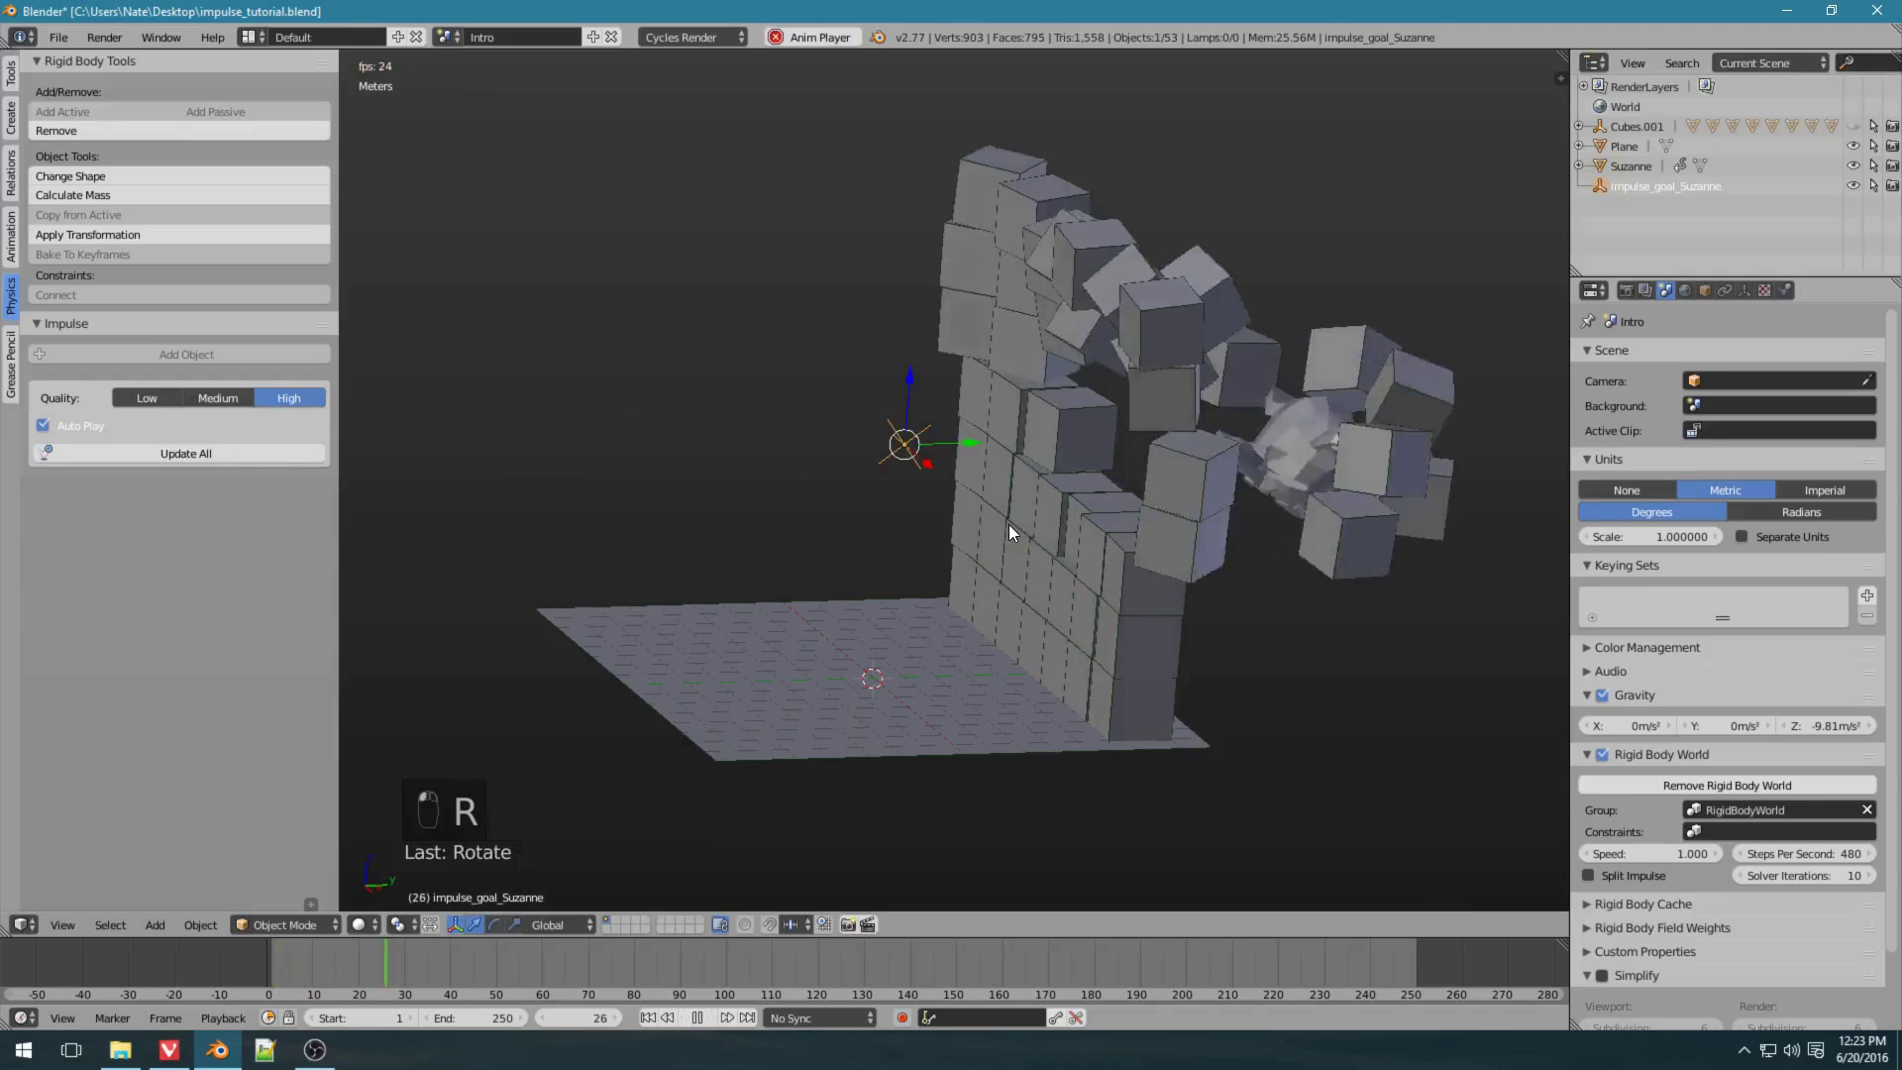
key("alt+a")
key("shift+Left")
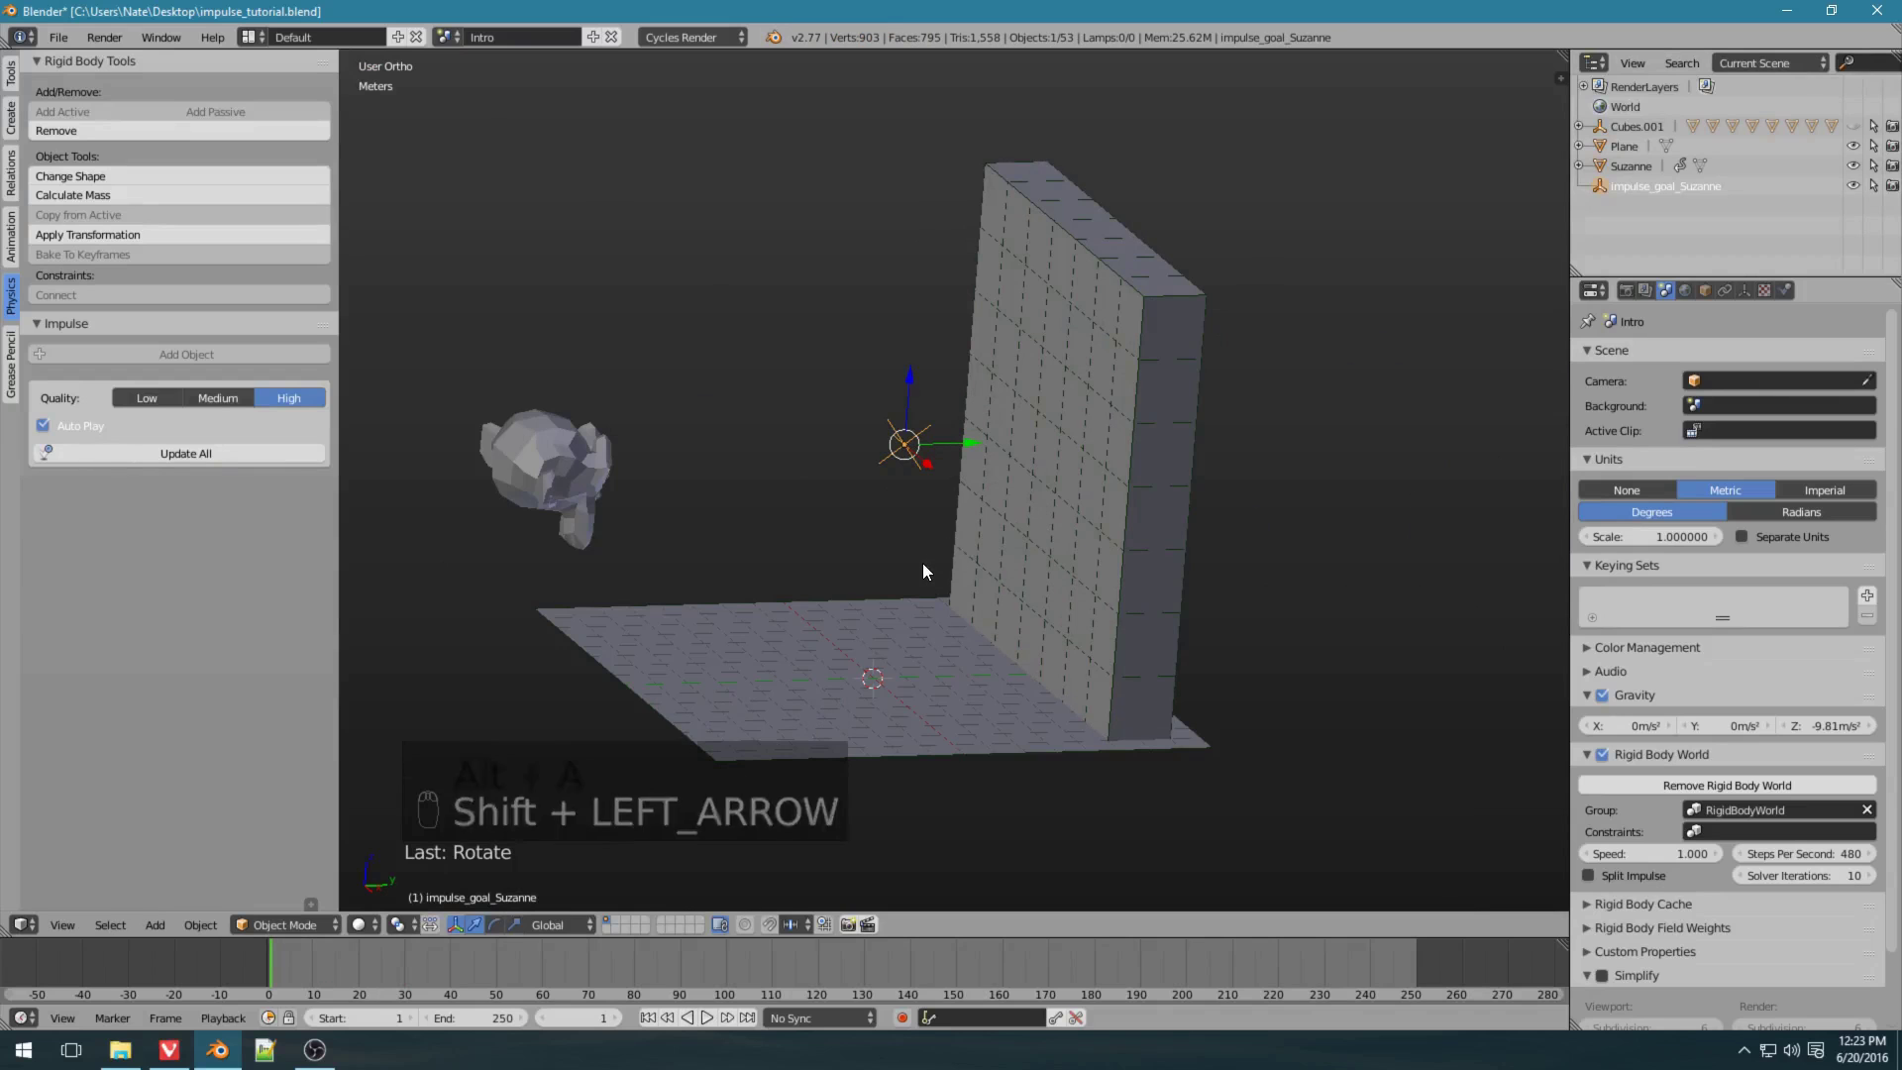
middle_click_drag(678, 515, 997, 582)
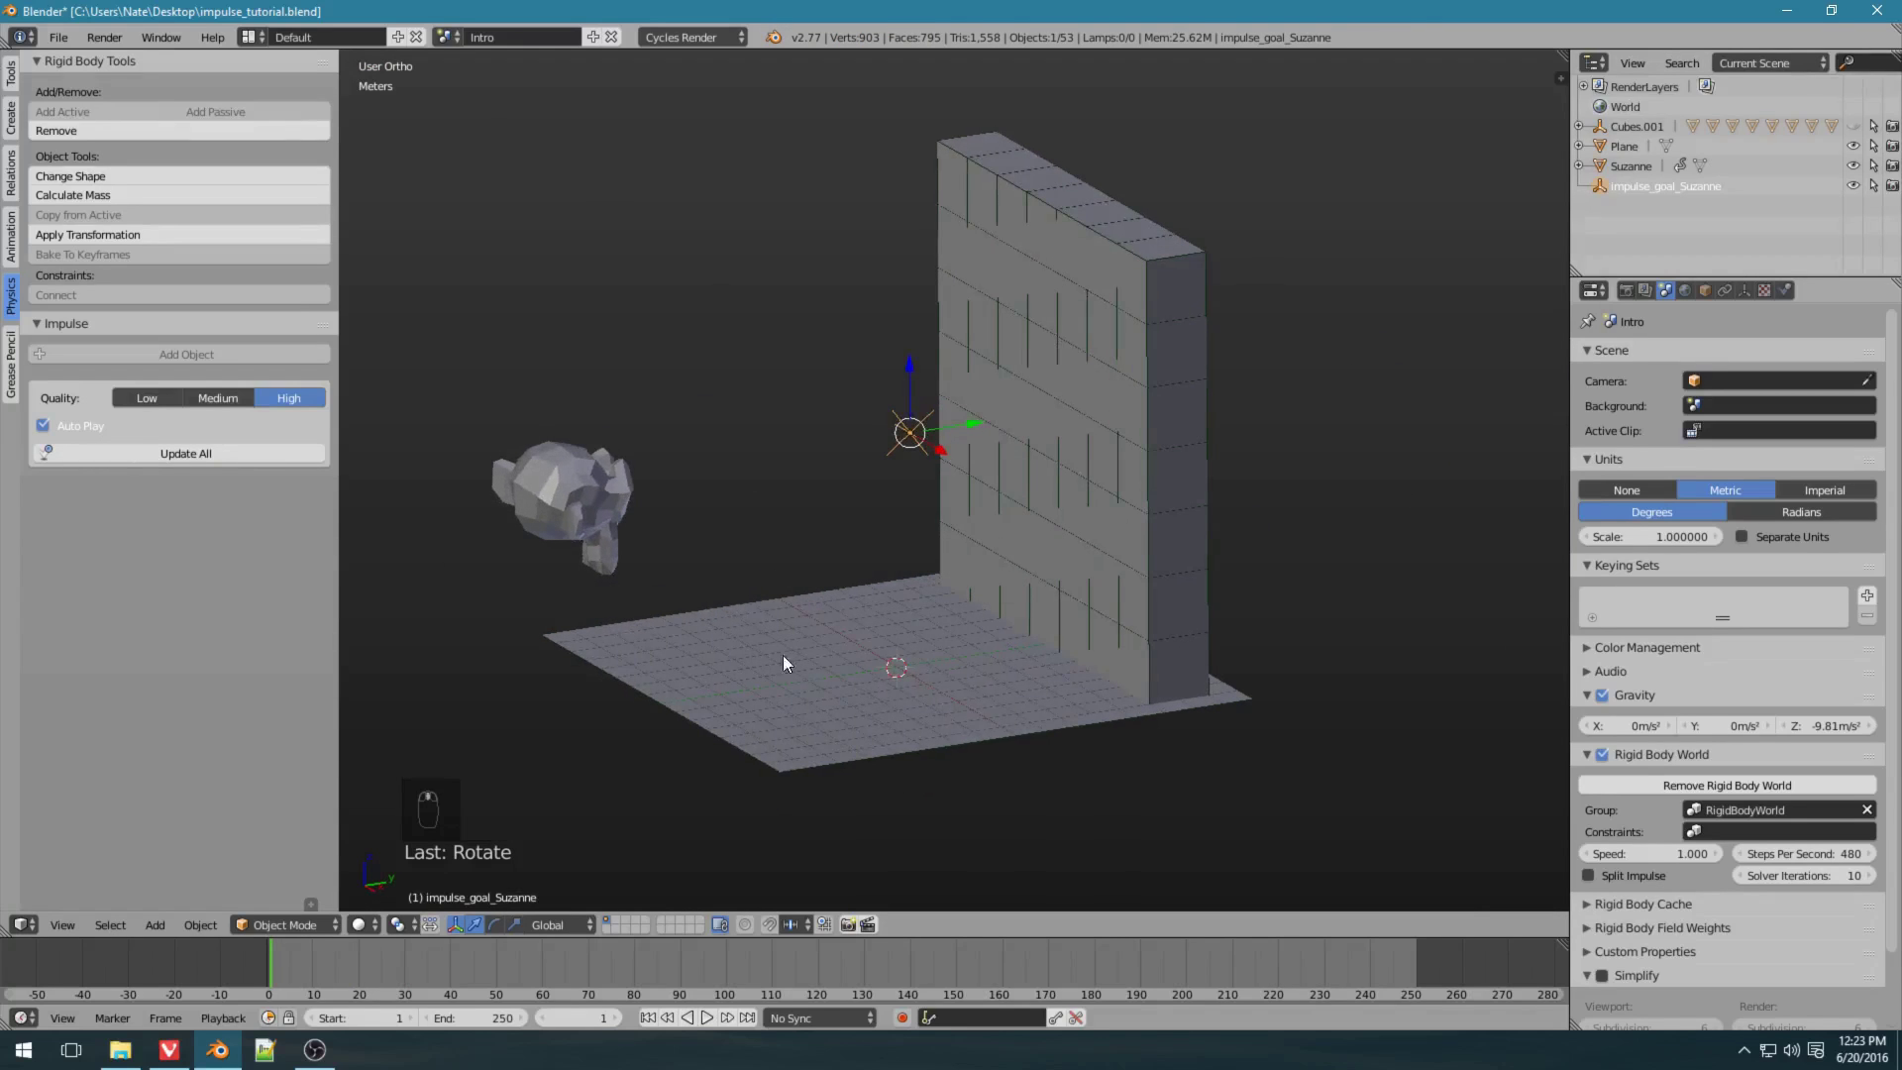